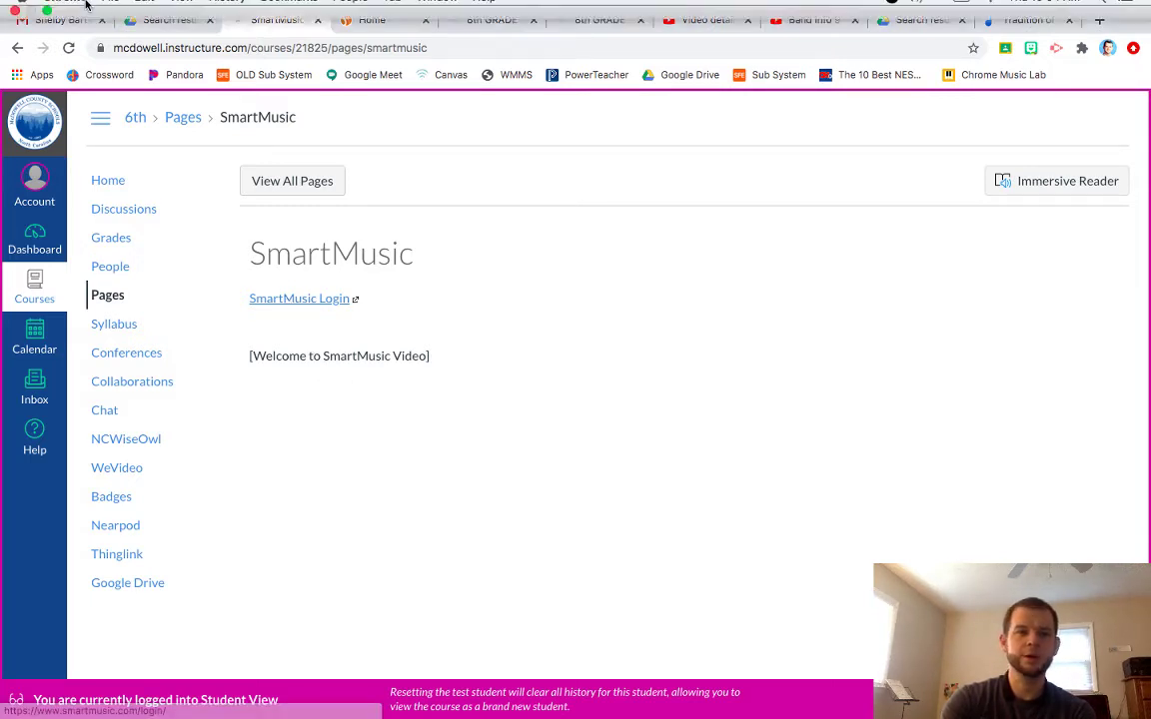
Show the 6th grade course's SmartMusic page with its Login link and welcome video.
mouse_move(42, 25)
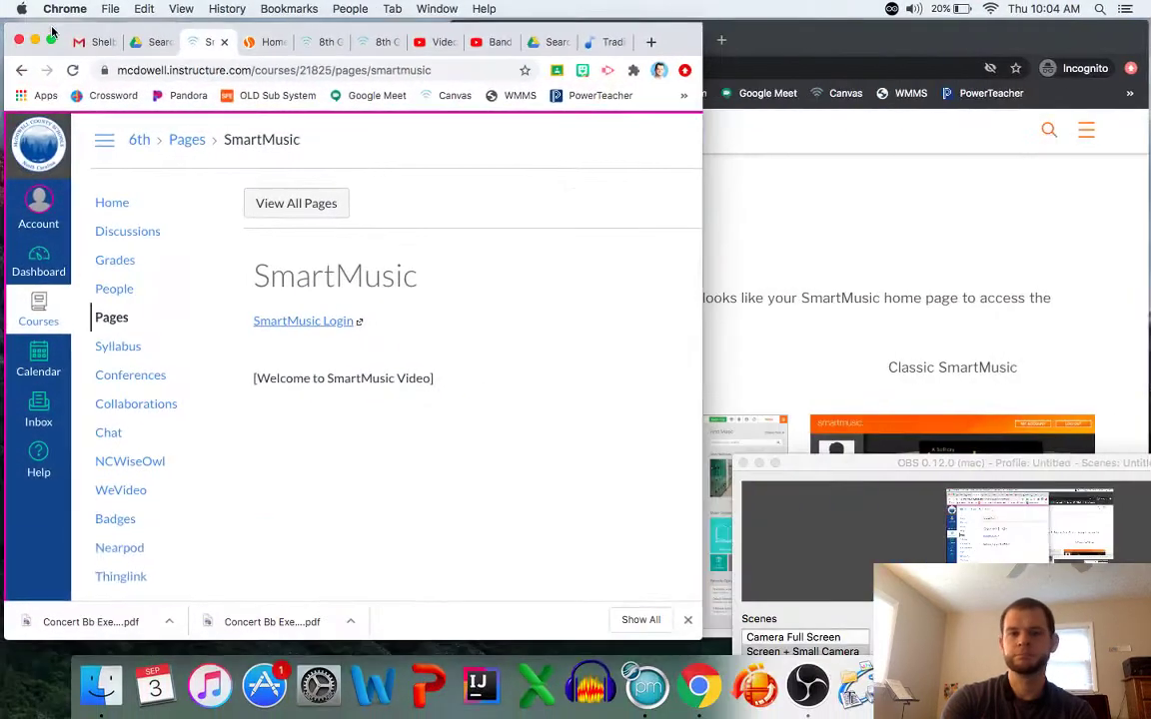
Bring the smartmusic.com login window in front of Canvas.
left_click(754, 370)
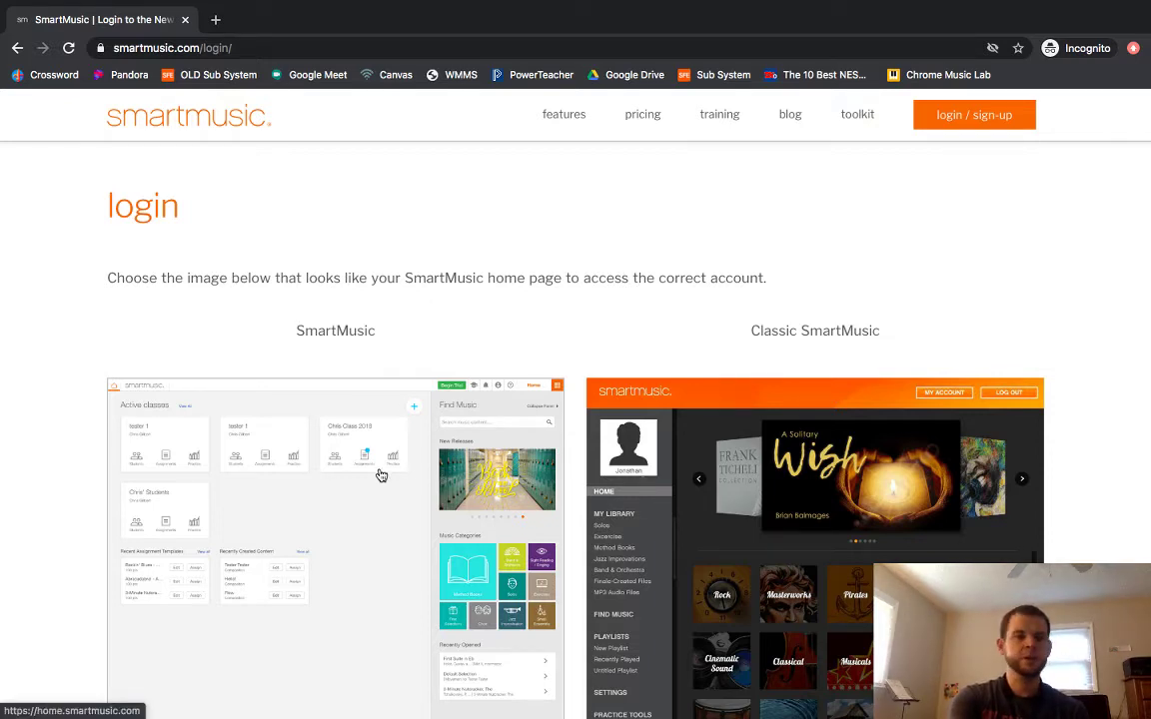
Sign in to the new SmartMusic with the account e-mail and password.
left_click(322, 430)
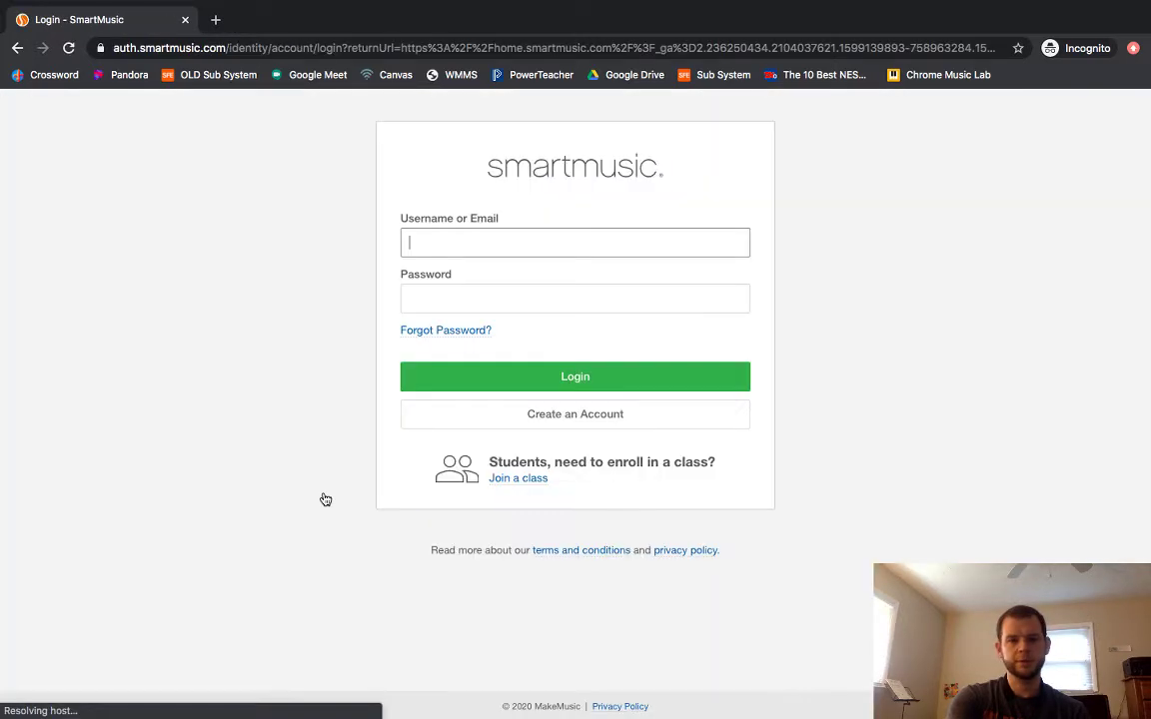
left_click(456, 243)
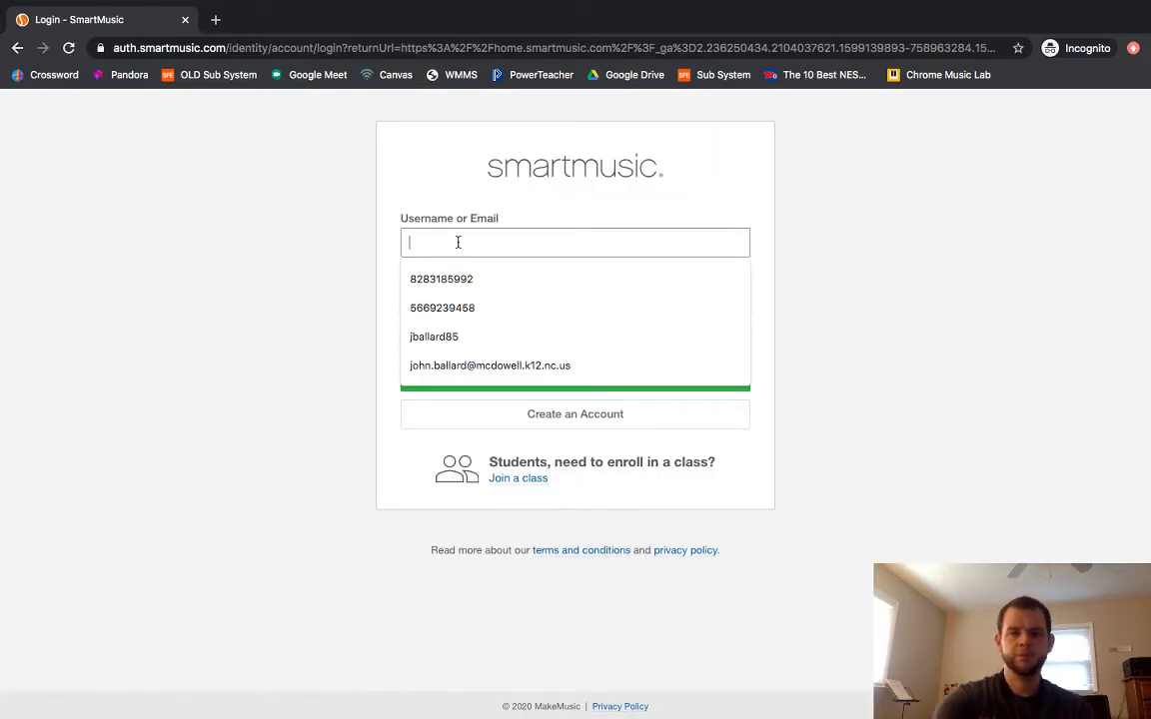
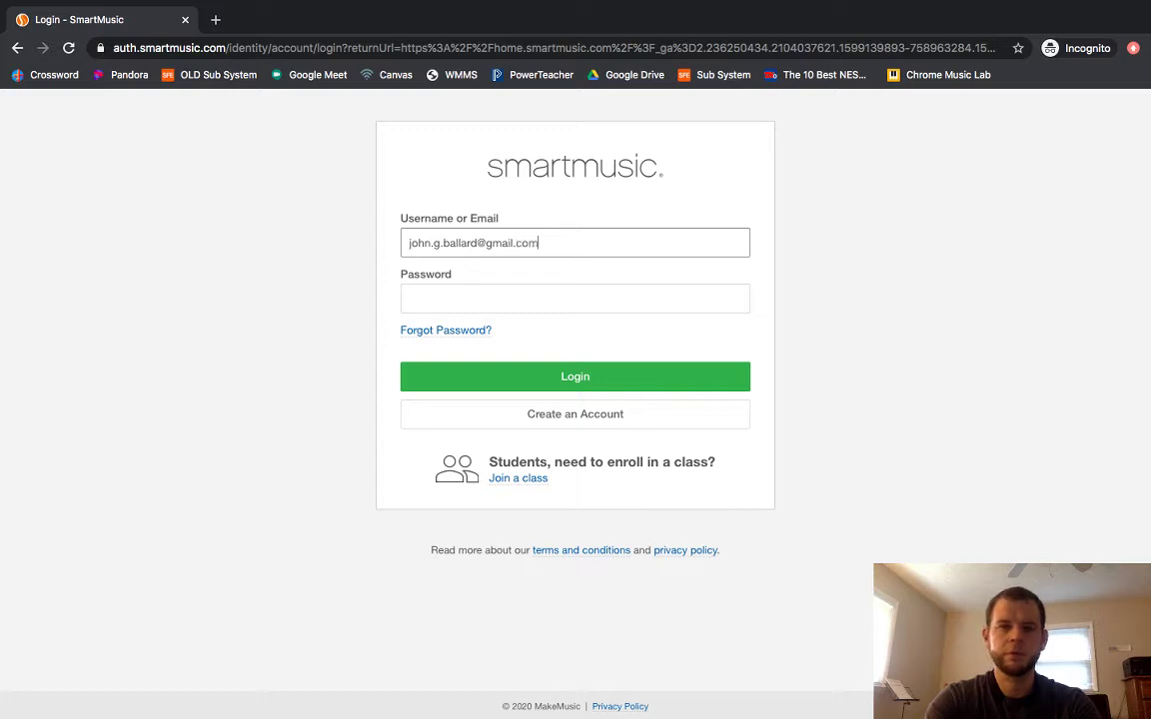
key("Tab")
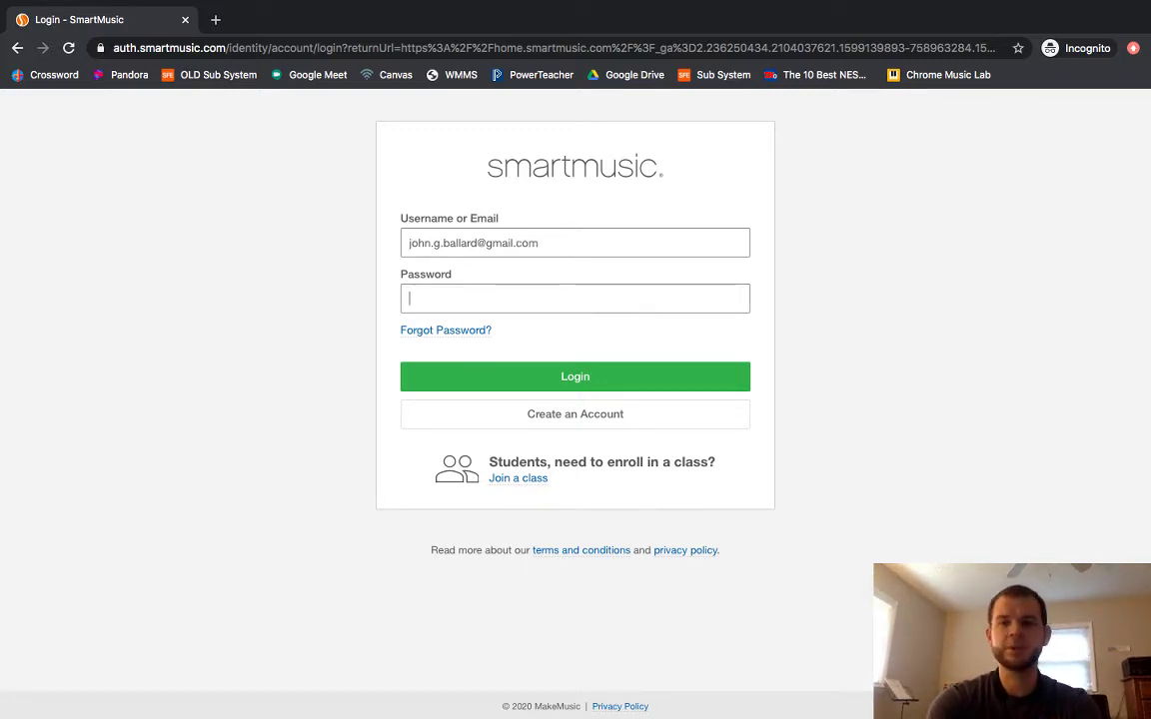
type("•••")
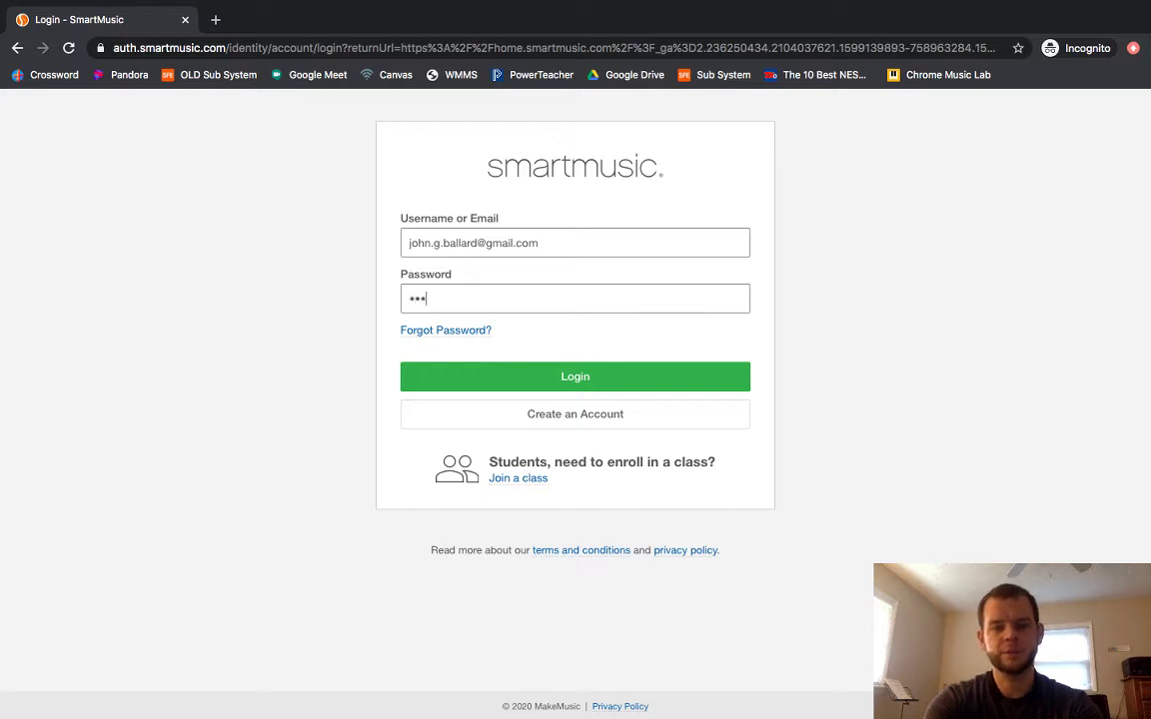
type("•••••••")
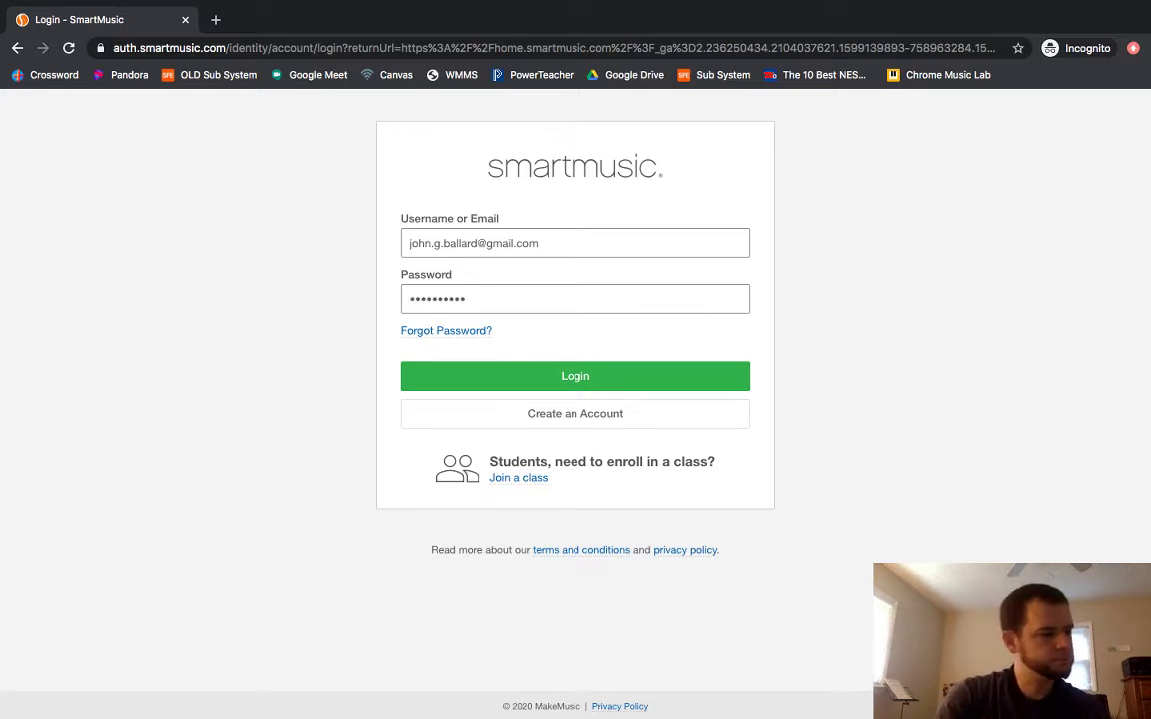
type("•")
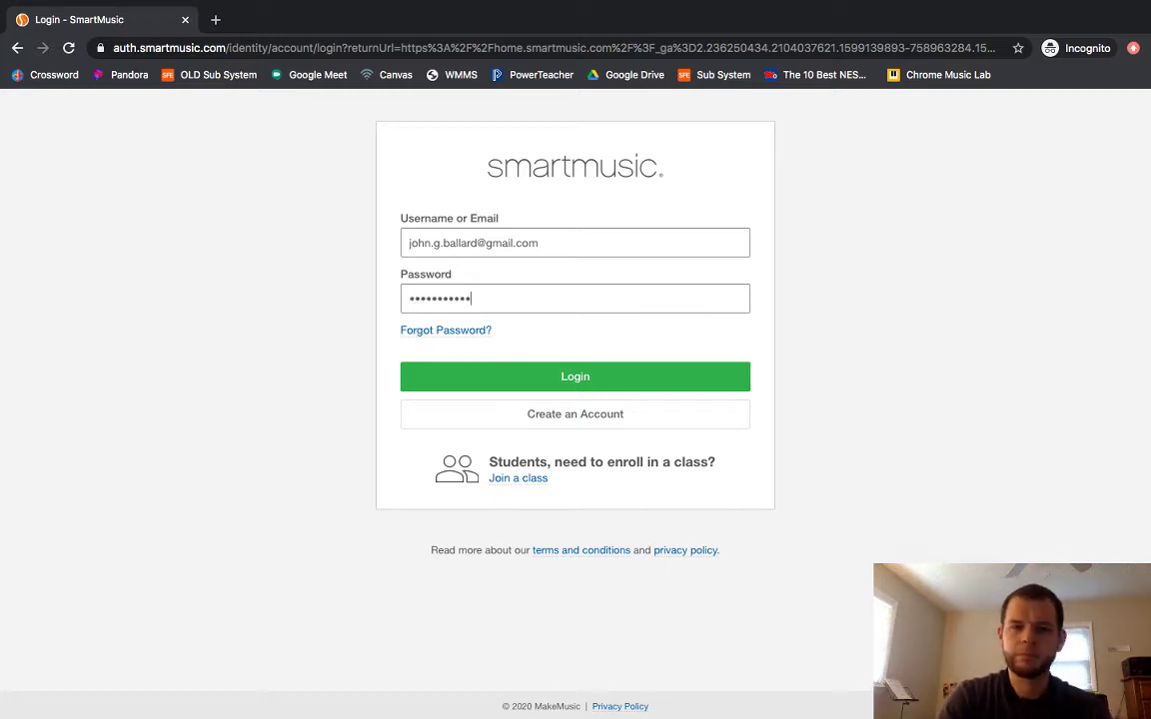
left_click(539, 378)
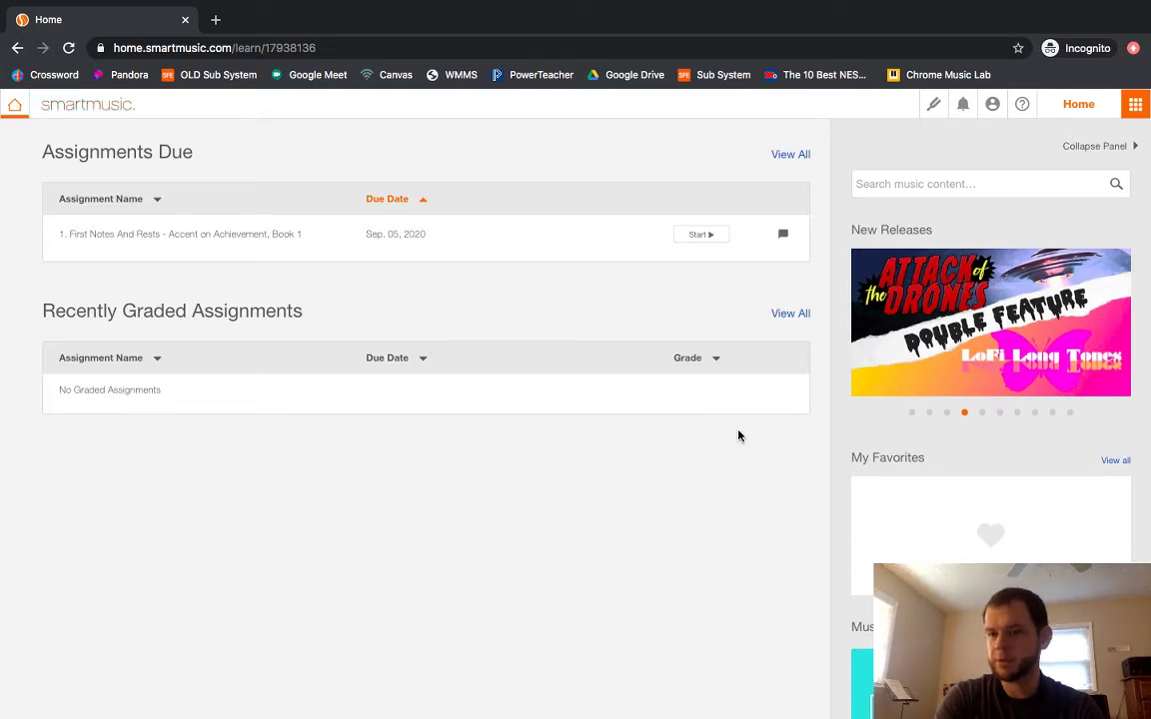
Scroll down to Music Categories and open the Method Books category.
scroll(739, 436, "down", 5)
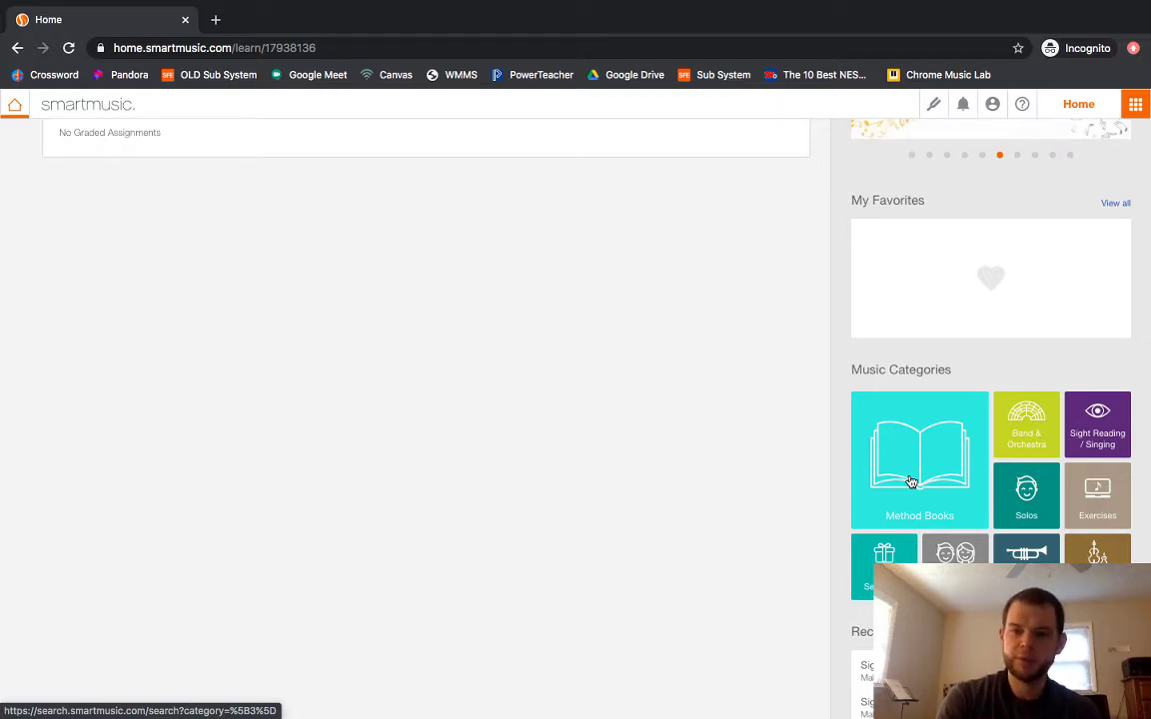
left_click(910, 482)
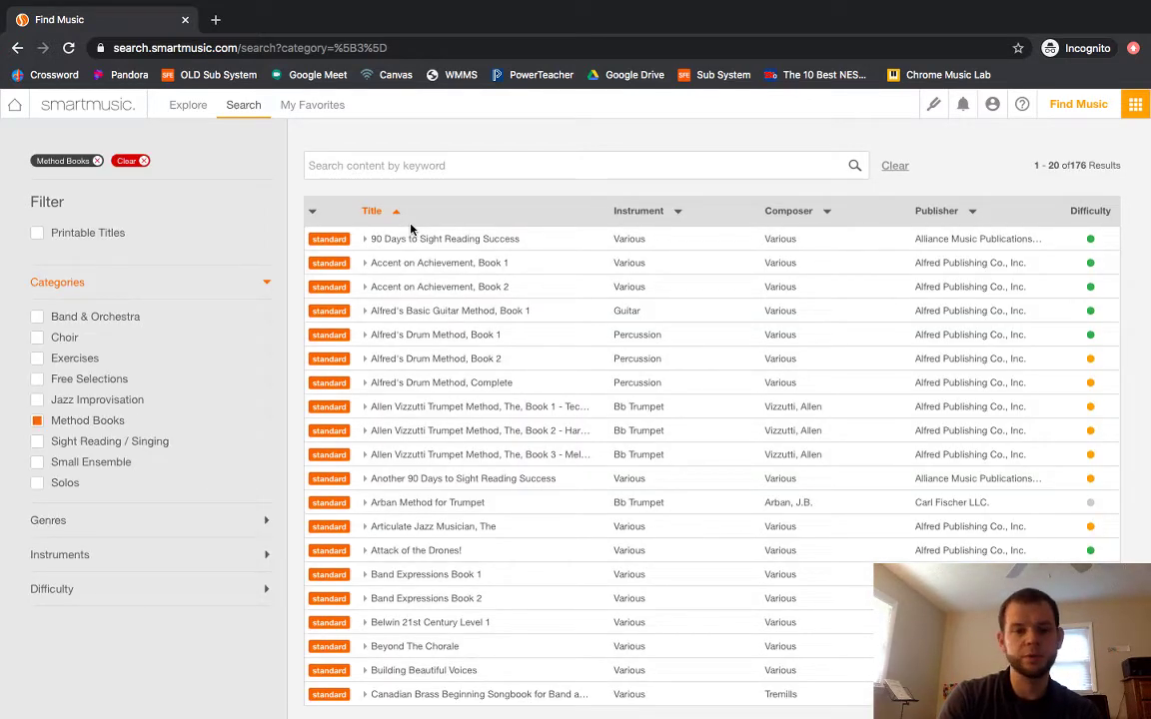
Search the Method Books for 'tradition of excellence'.
left_click(441, 166)
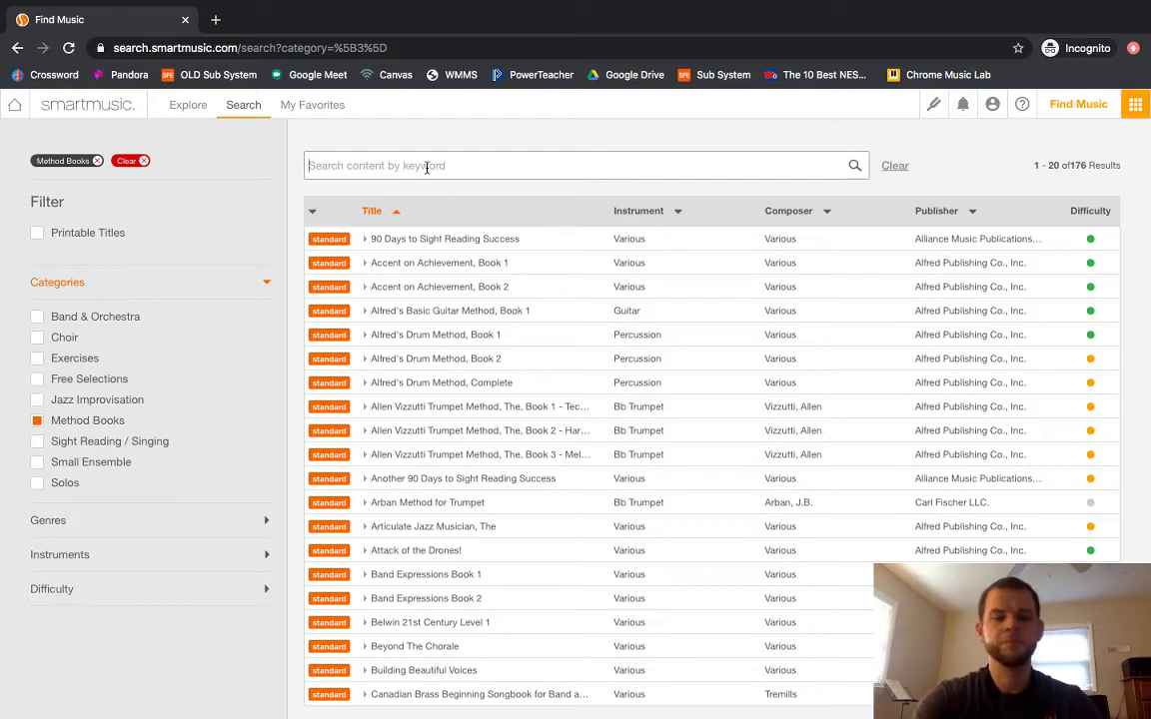
type("traditi")
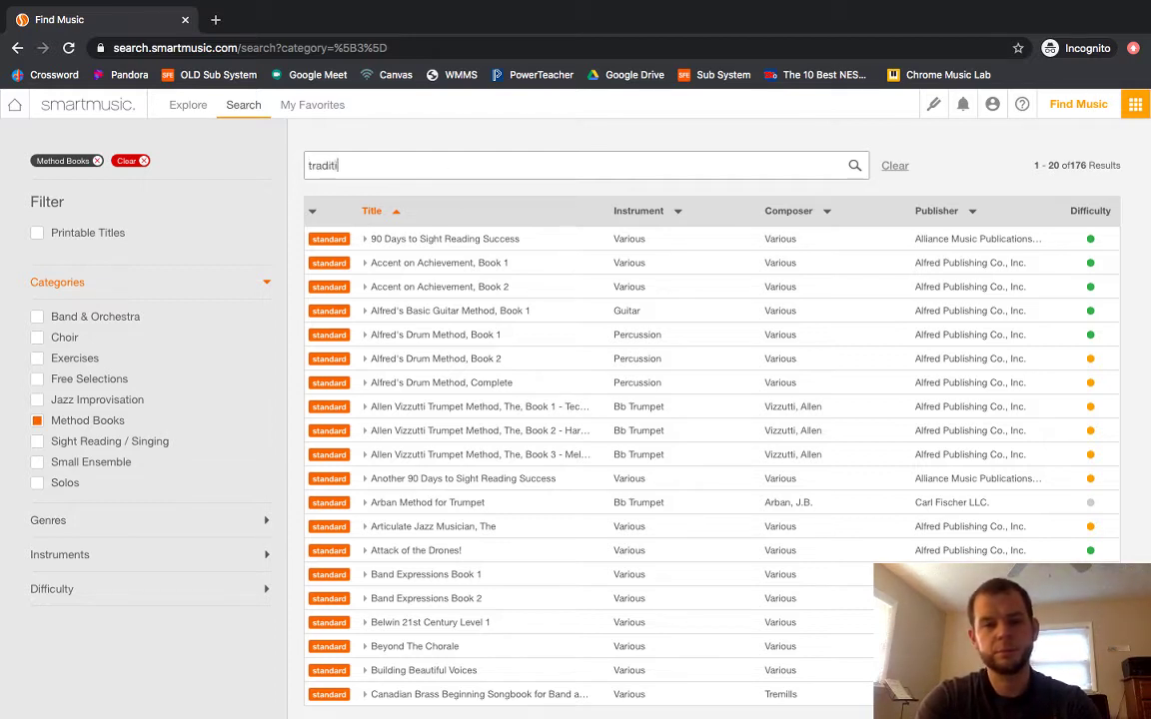
type("on of excellence")
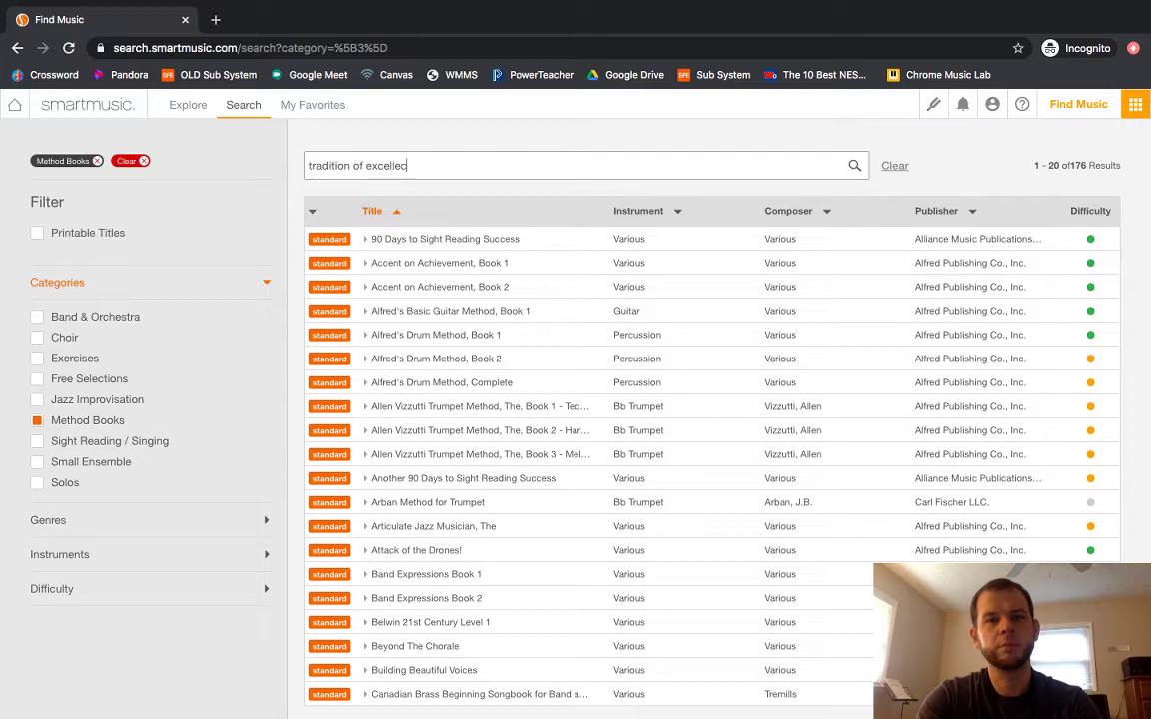
key("Return")
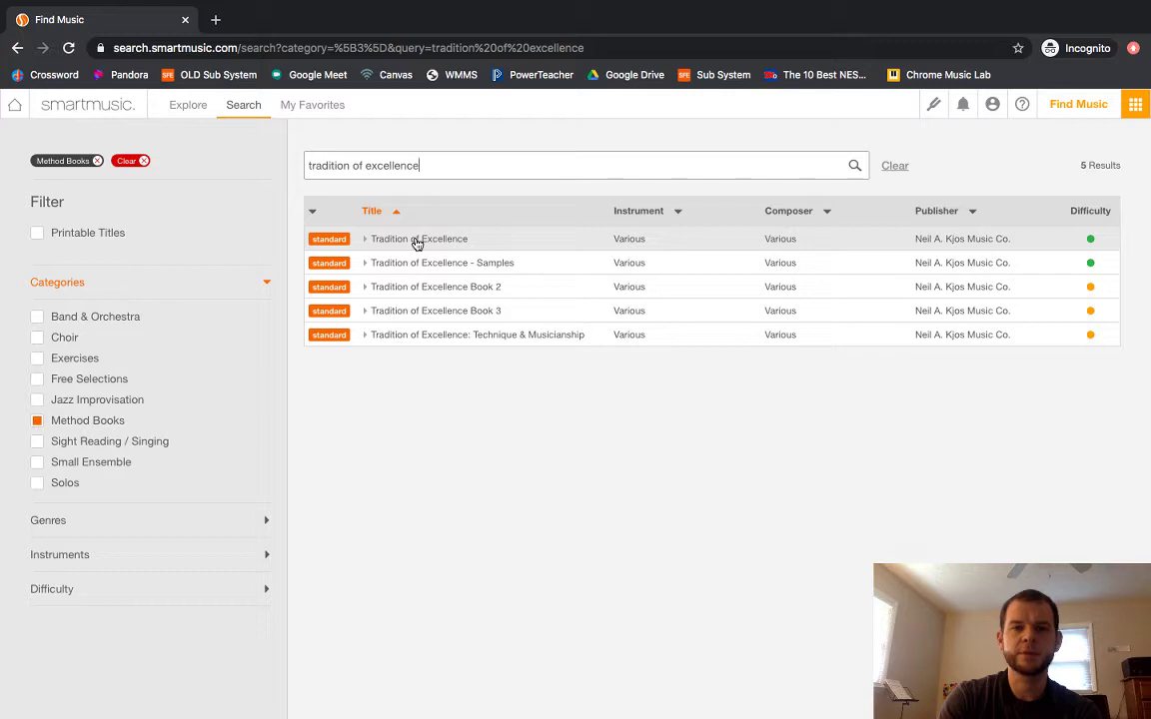
Open exercise 4. Arroró Mi Niño from Tradition of Excellence Book 2 for Bb Clarinet.
left_click(448, 291)
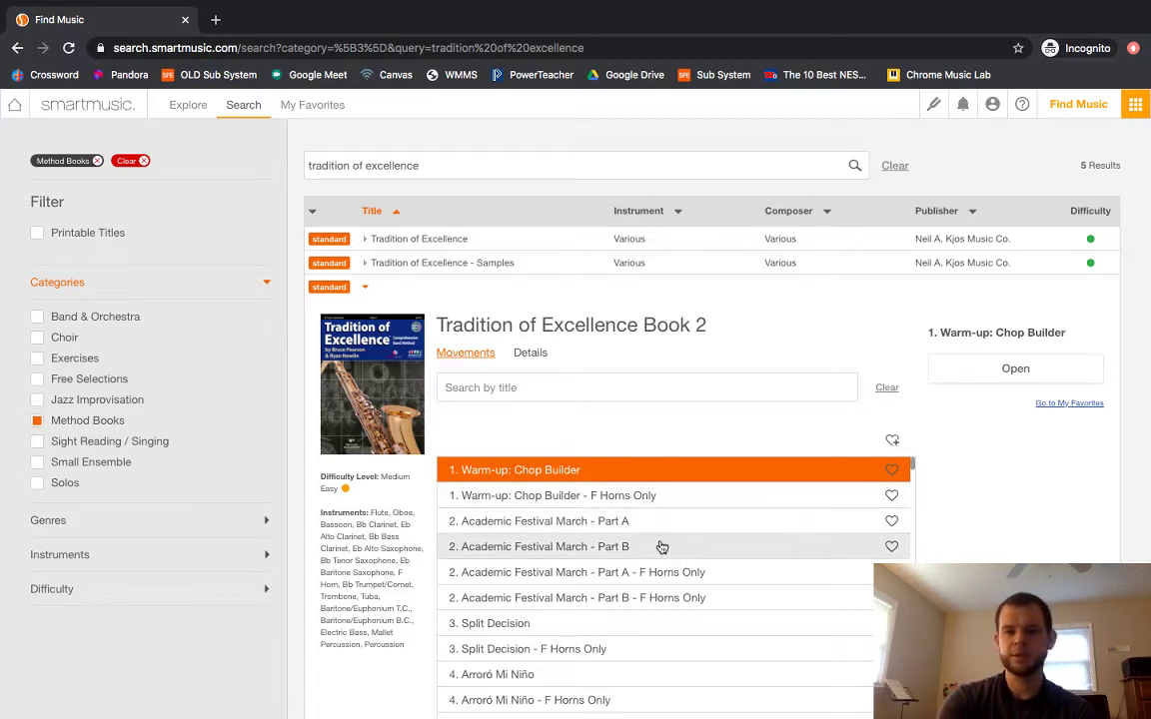
scroll(661, 548, "down", 1)
scroll(661, 548, "down", 1)
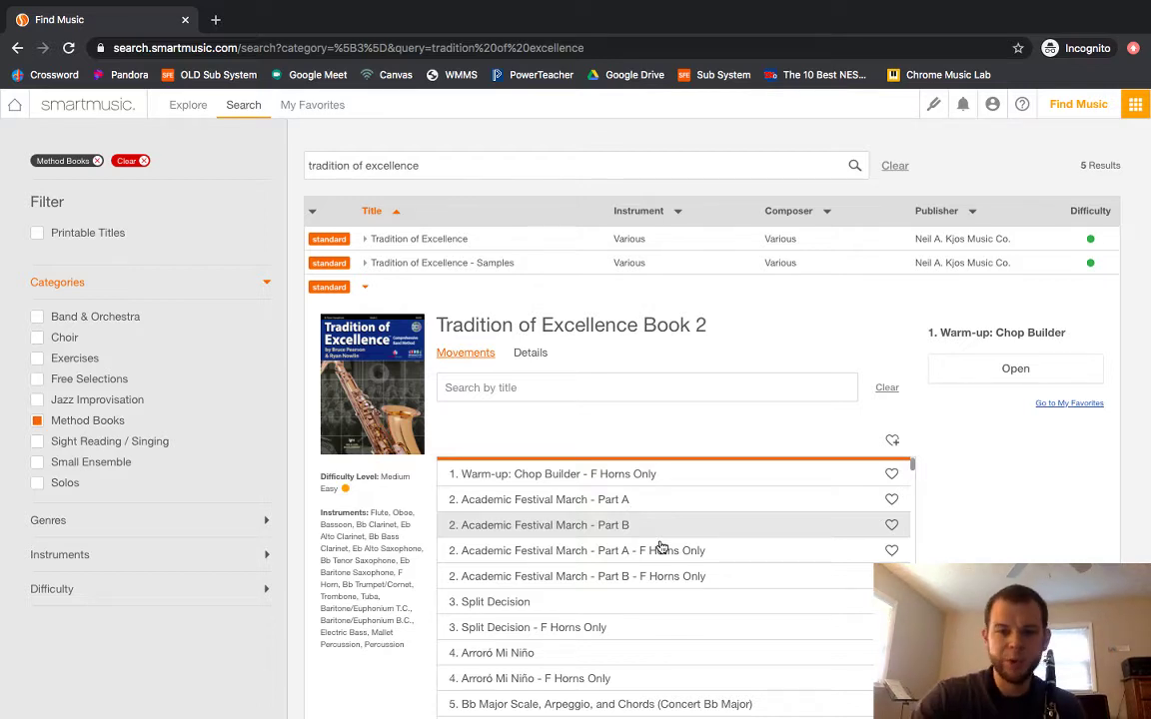
scroll(552, 553, "down", 2)
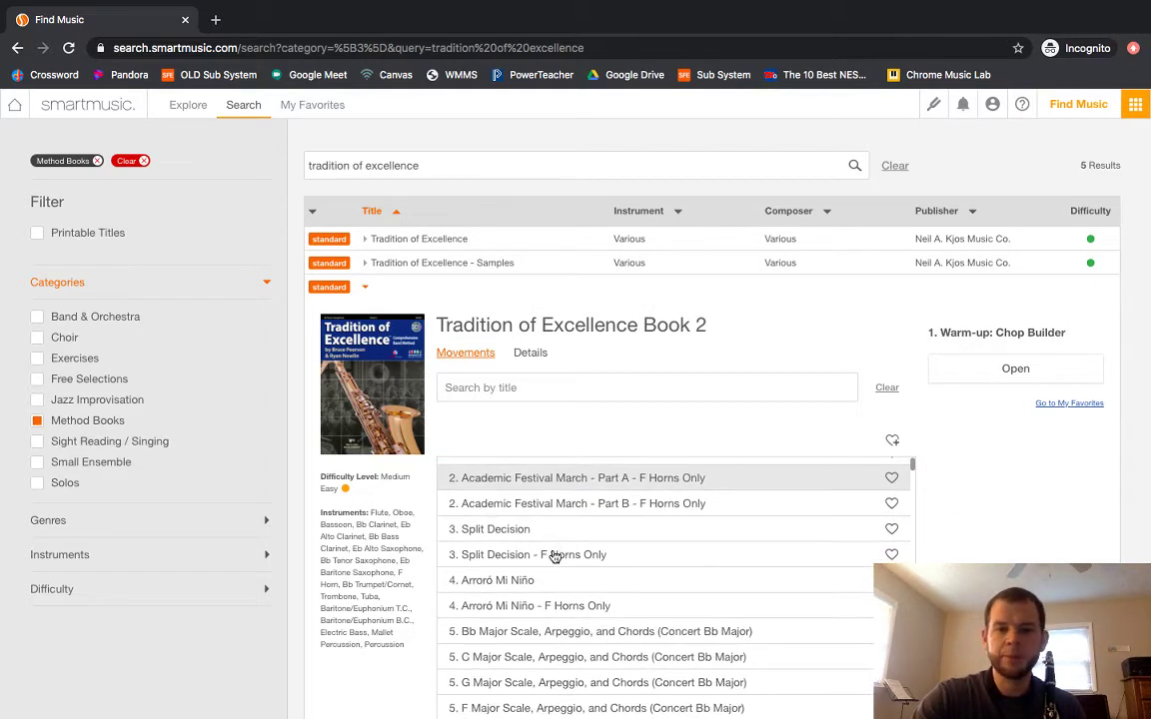
left_click(499, 582)
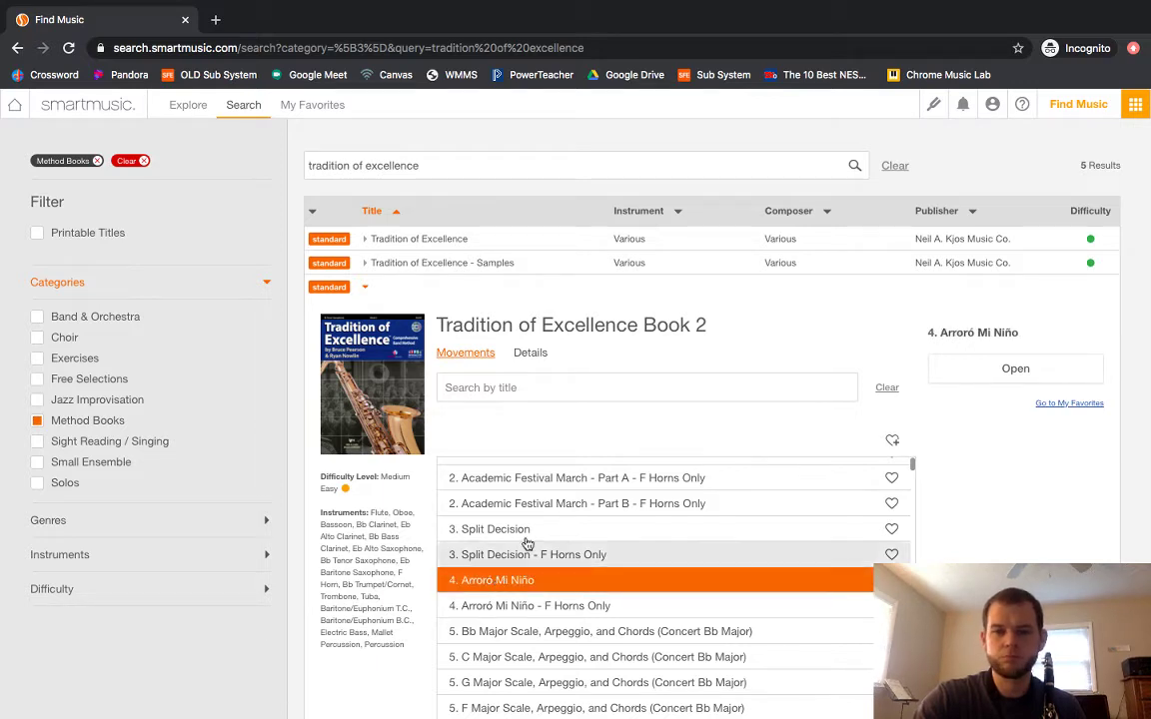
left_click(974, 367)
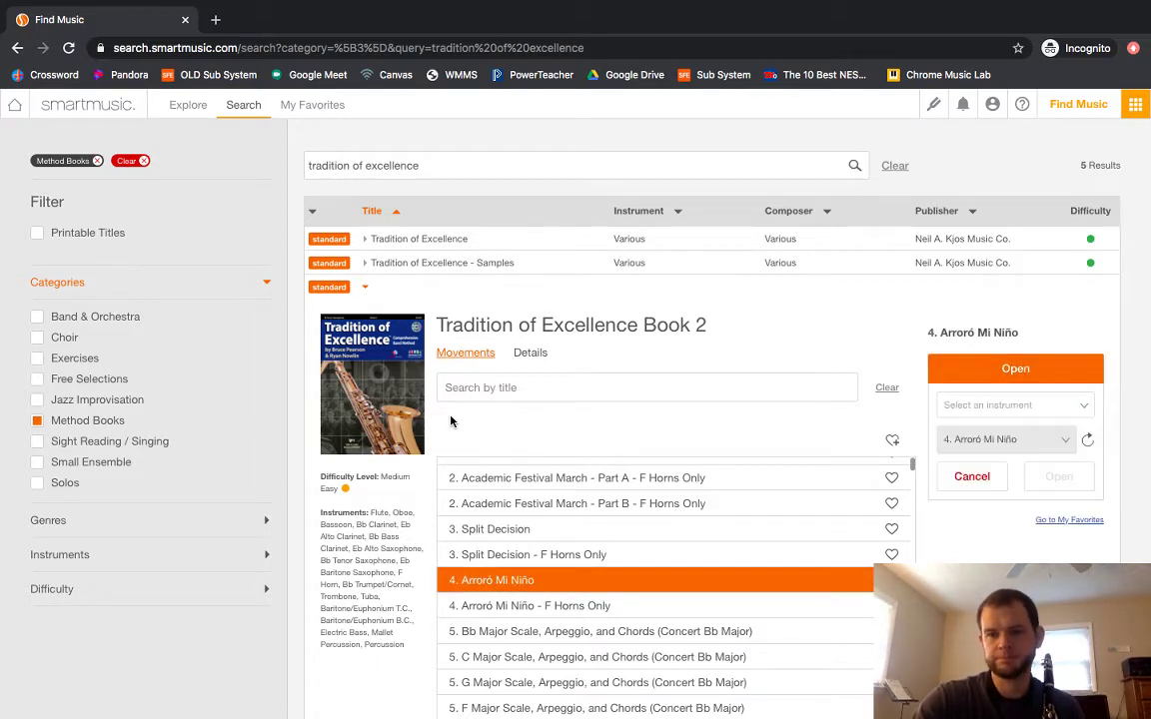
left_click(1013, 403)
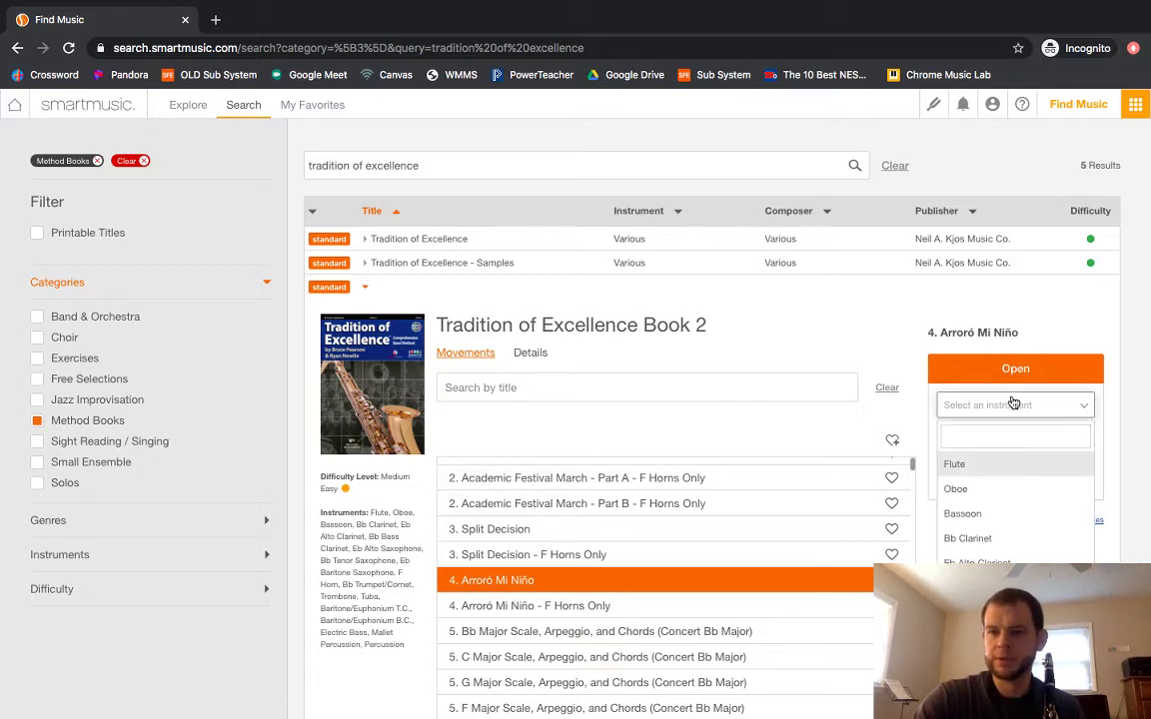
left_click(967, 539)
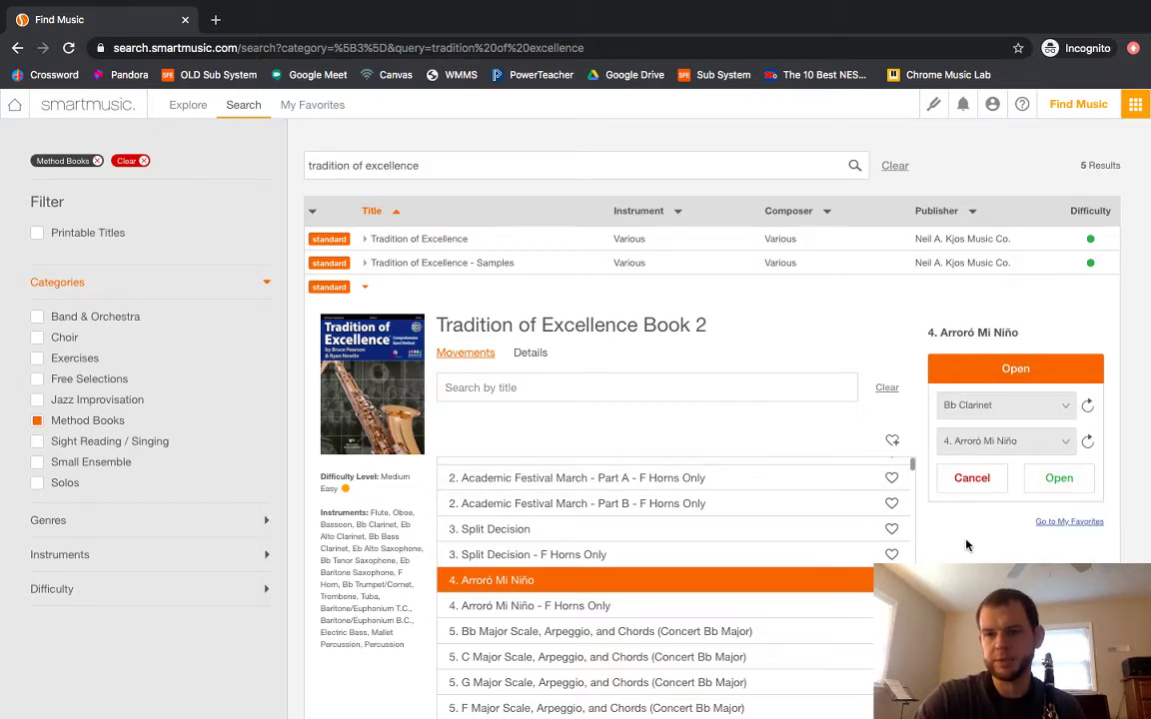
left_click(1051, 479)
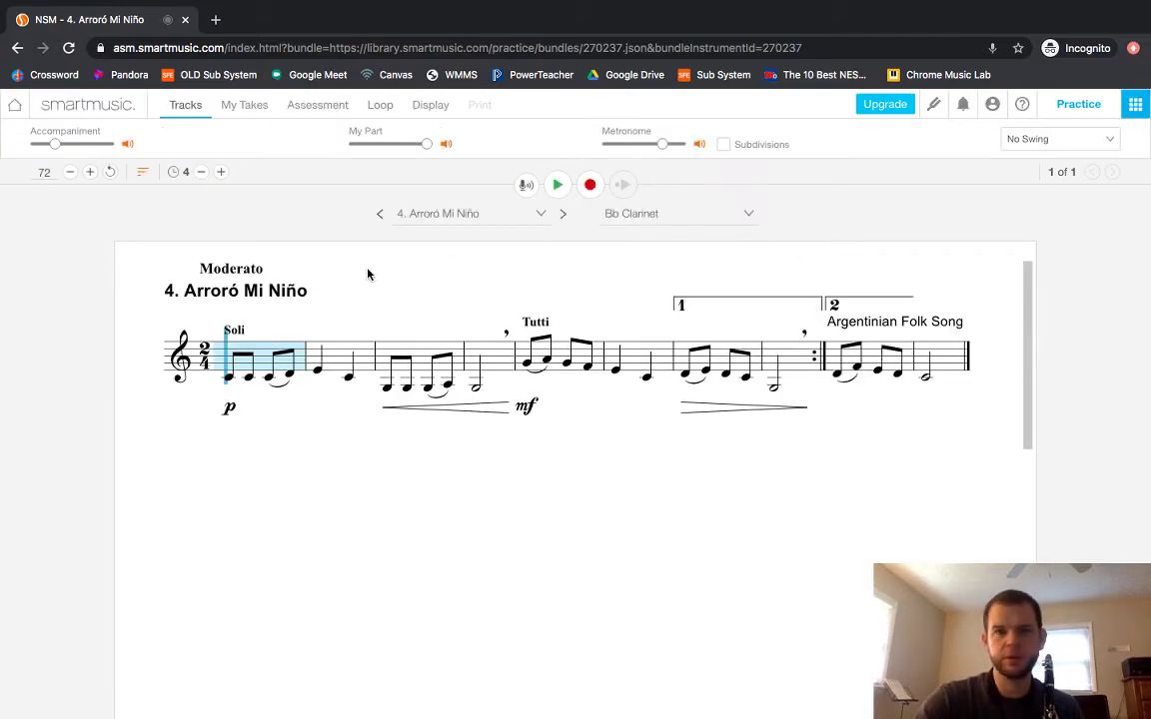
Switch the loaded exercise to 3. Split Decision.
left_click(496, 221)
scroll(487, 314, "up", 2)
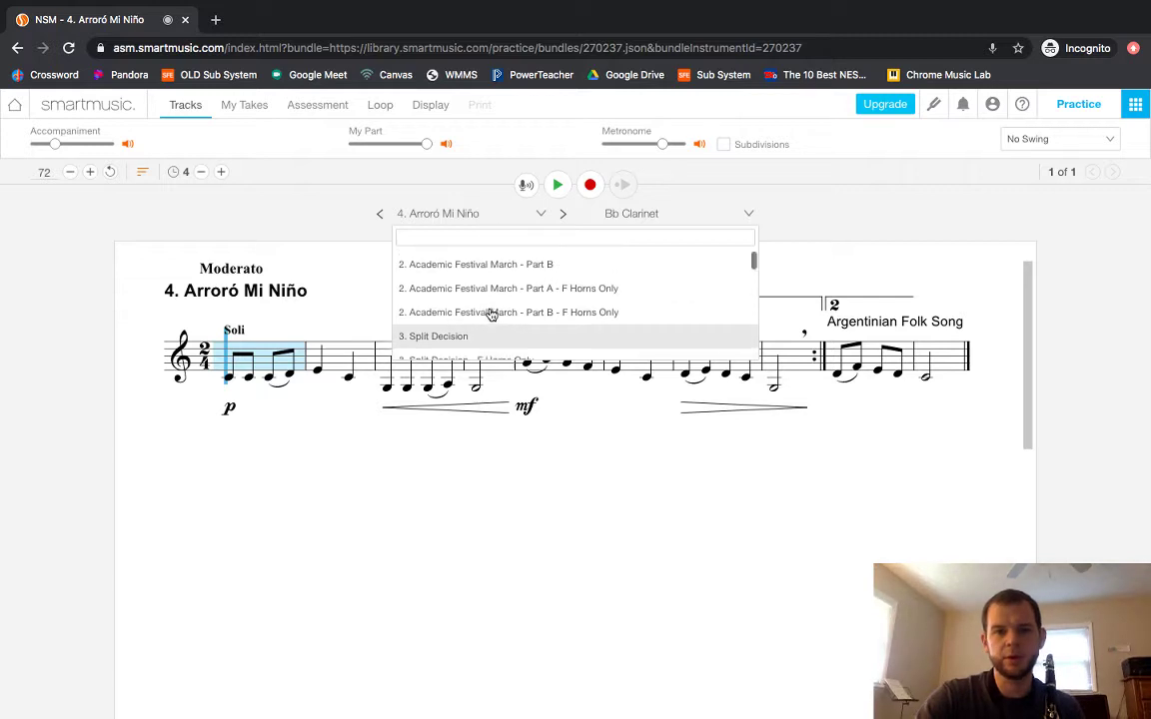
left_click(472, 318)
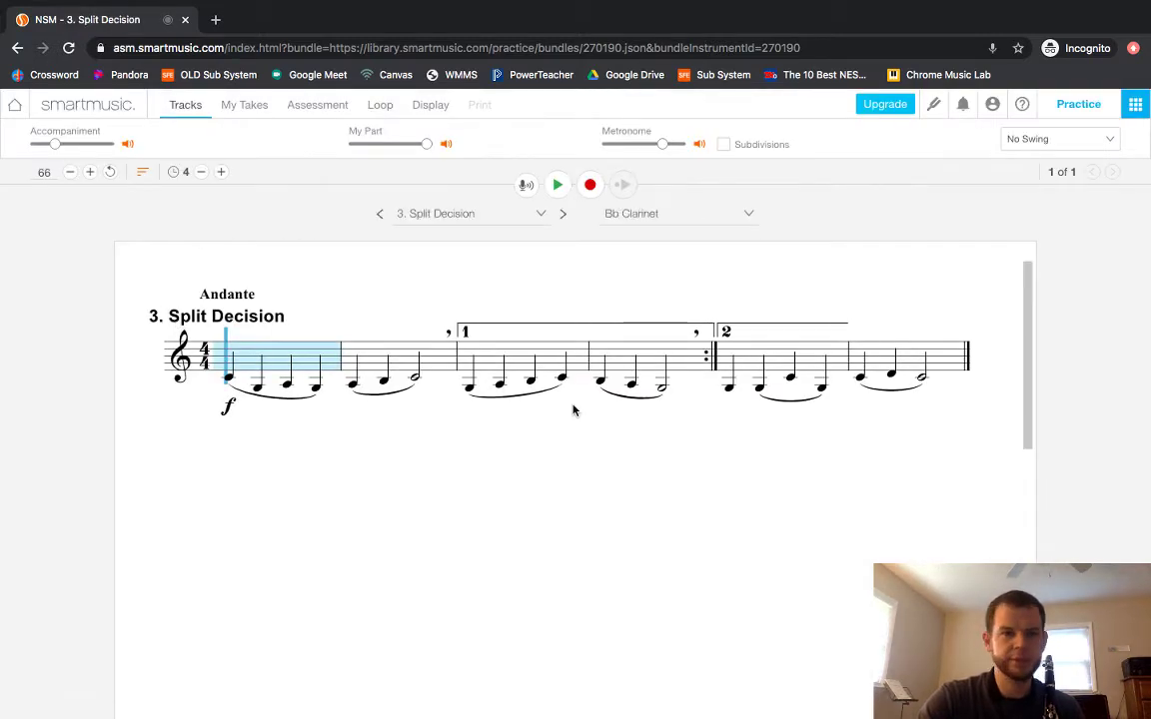
Change the instrument part to Flute, then back to Bb Clarinet.
left_click(675, 214)
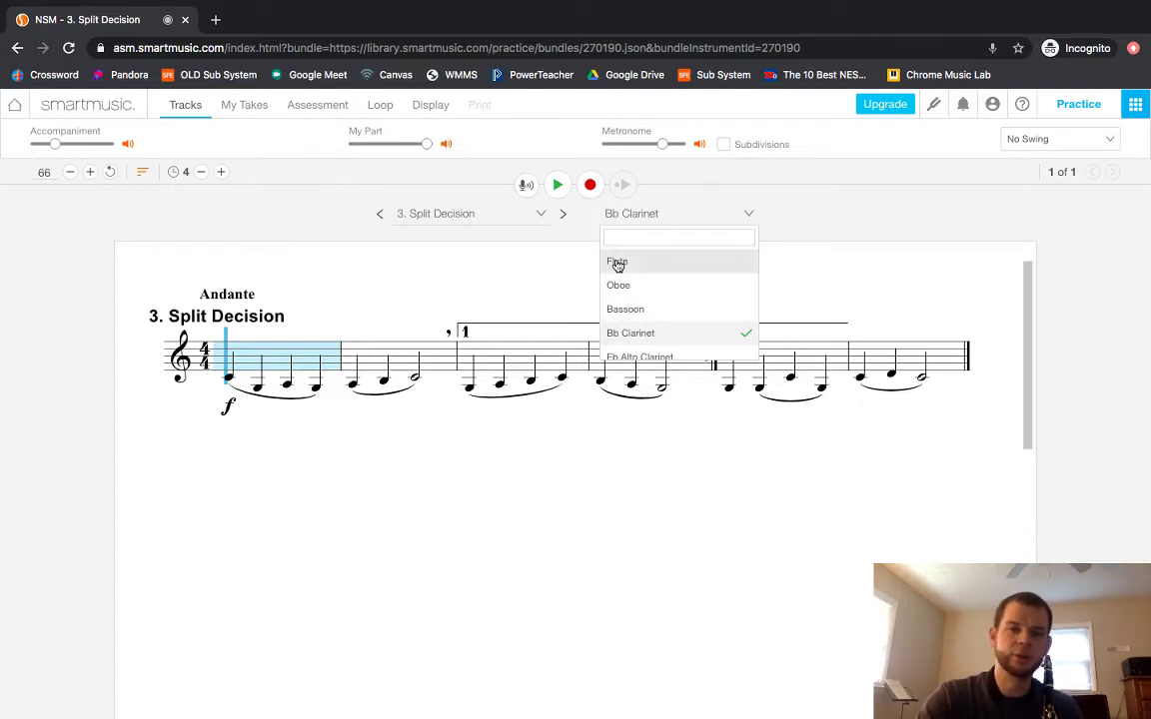
left_click(617, 260)
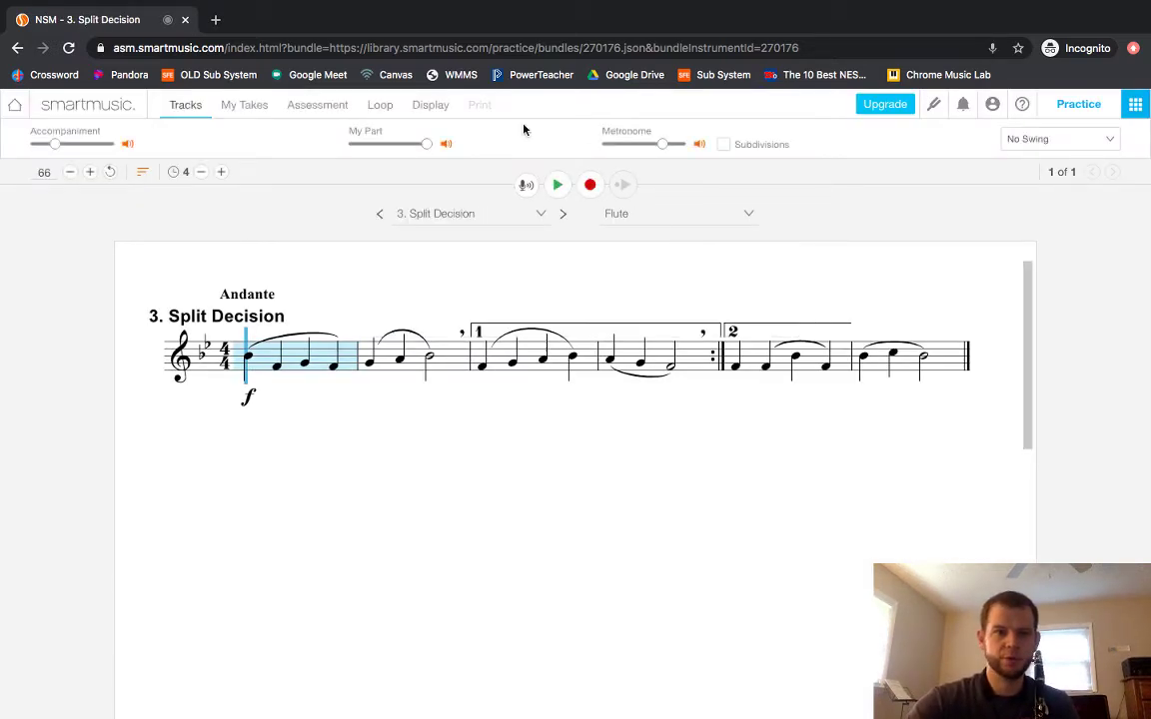
left_click(682, 213)
left_click(640, 332)
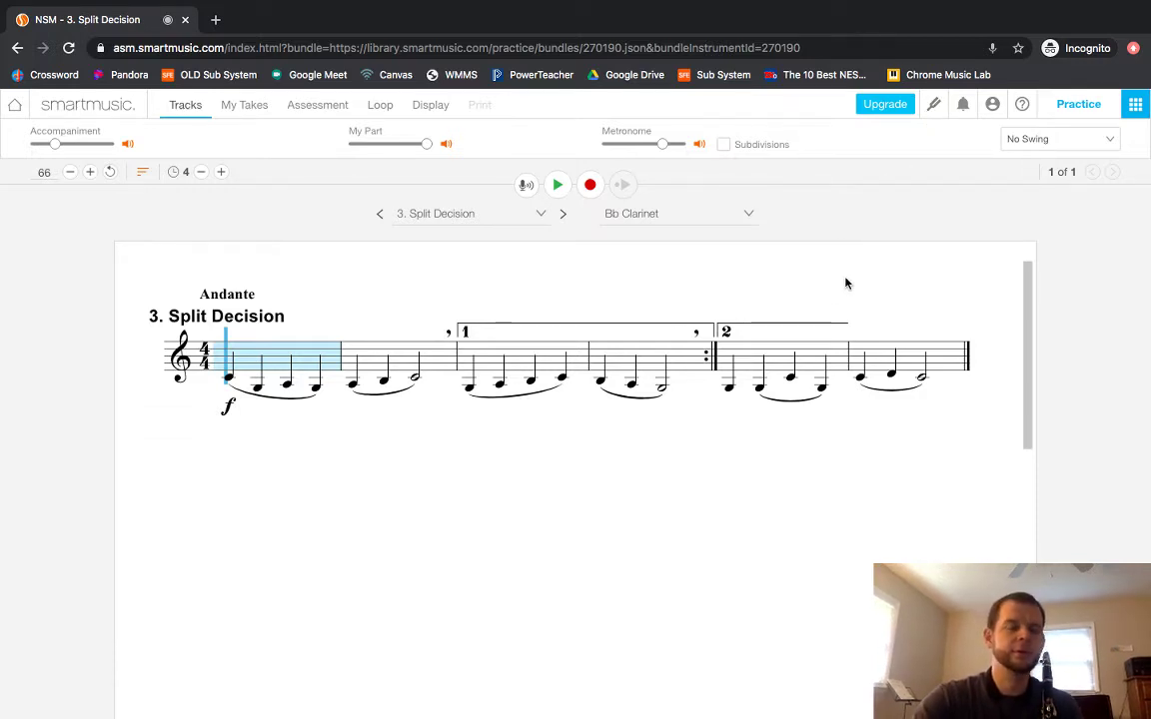
left_click(935, 104)
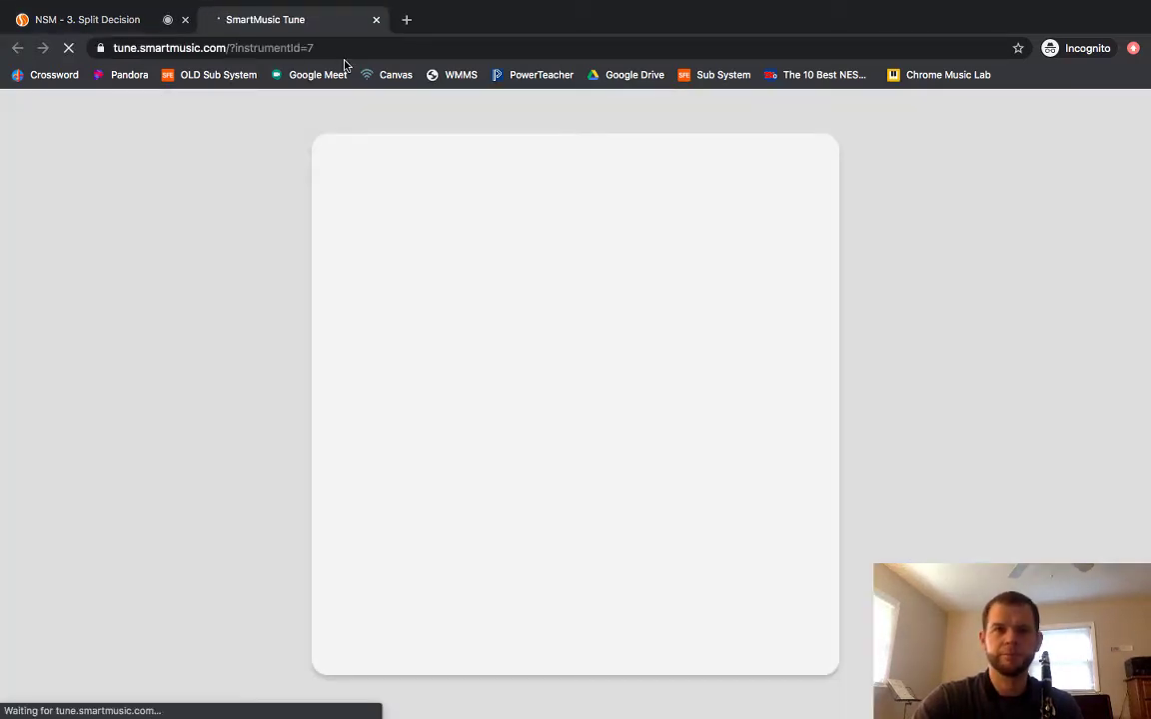
left_click(377, 20)
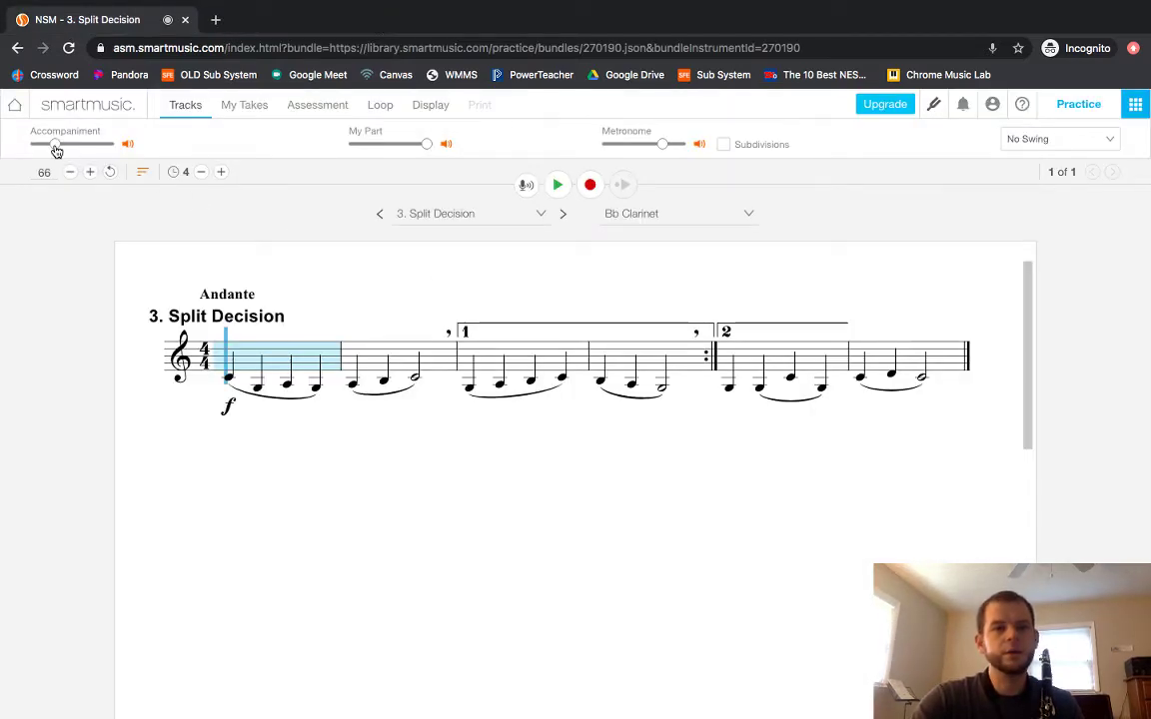
mouse_move(57, 148)
left_mouse_down()
mouse_move(106, 146)
mouse_move(54, 154)
left_mouse_up()
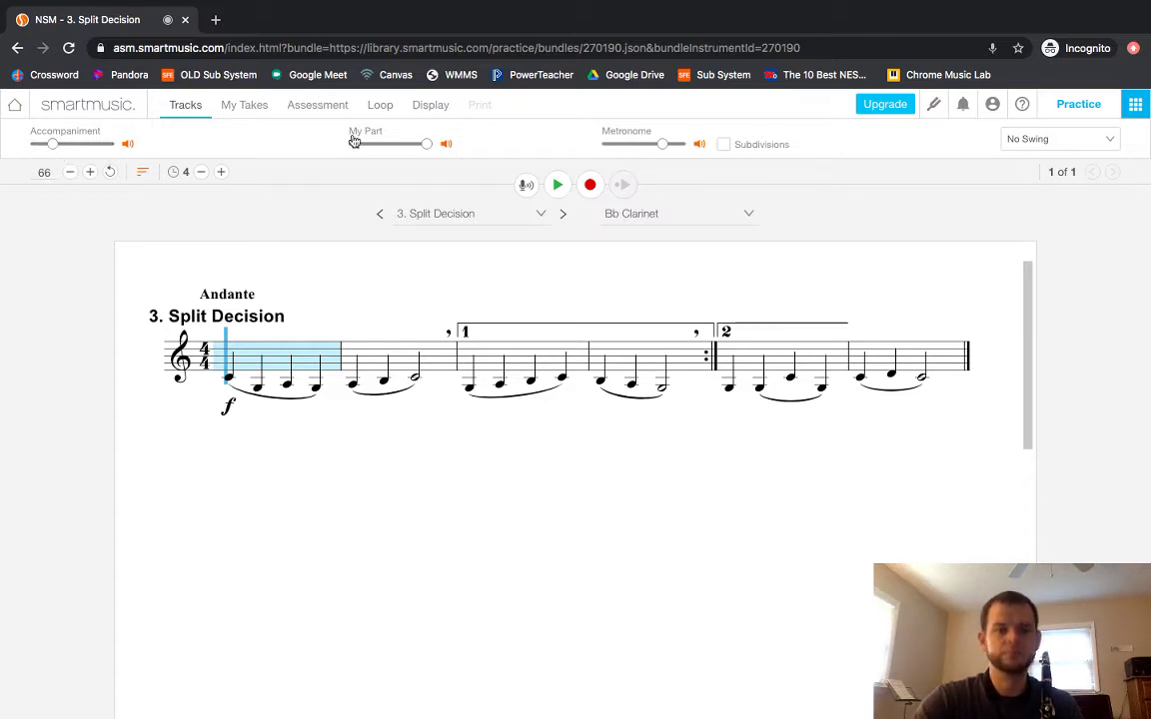
left_click(448, 147)
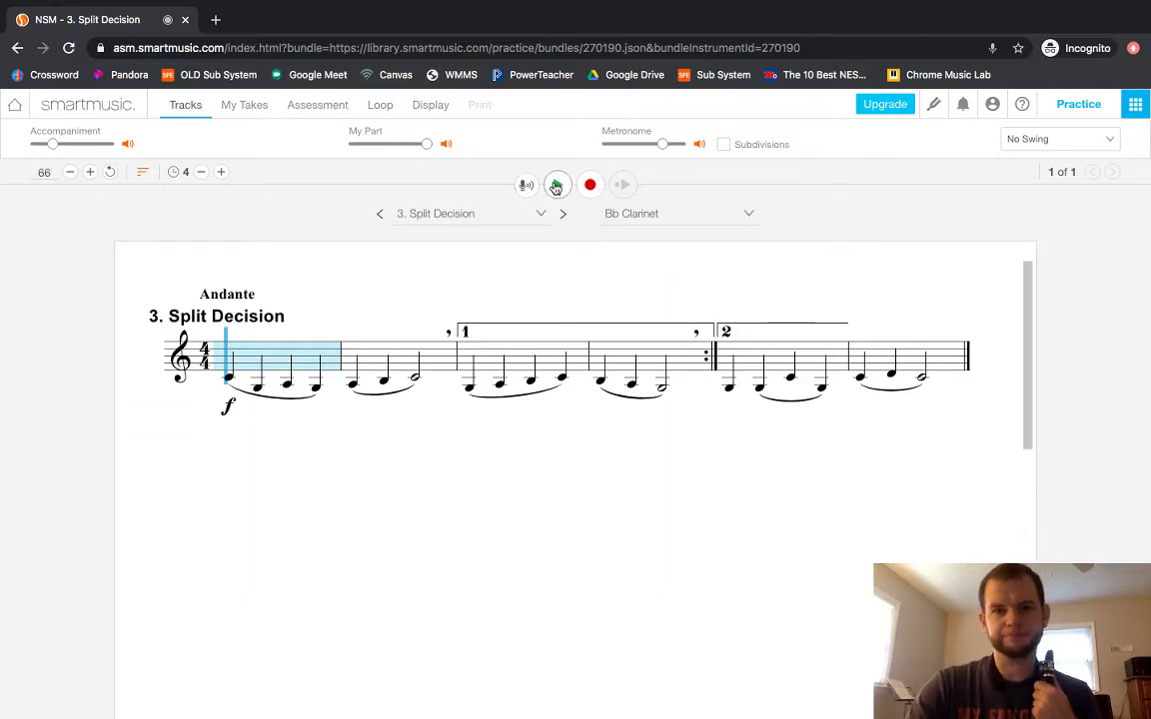
Play Split Decision, raising the Accompaniment volume and lowering My Part slightly.
left_click(557, 187)
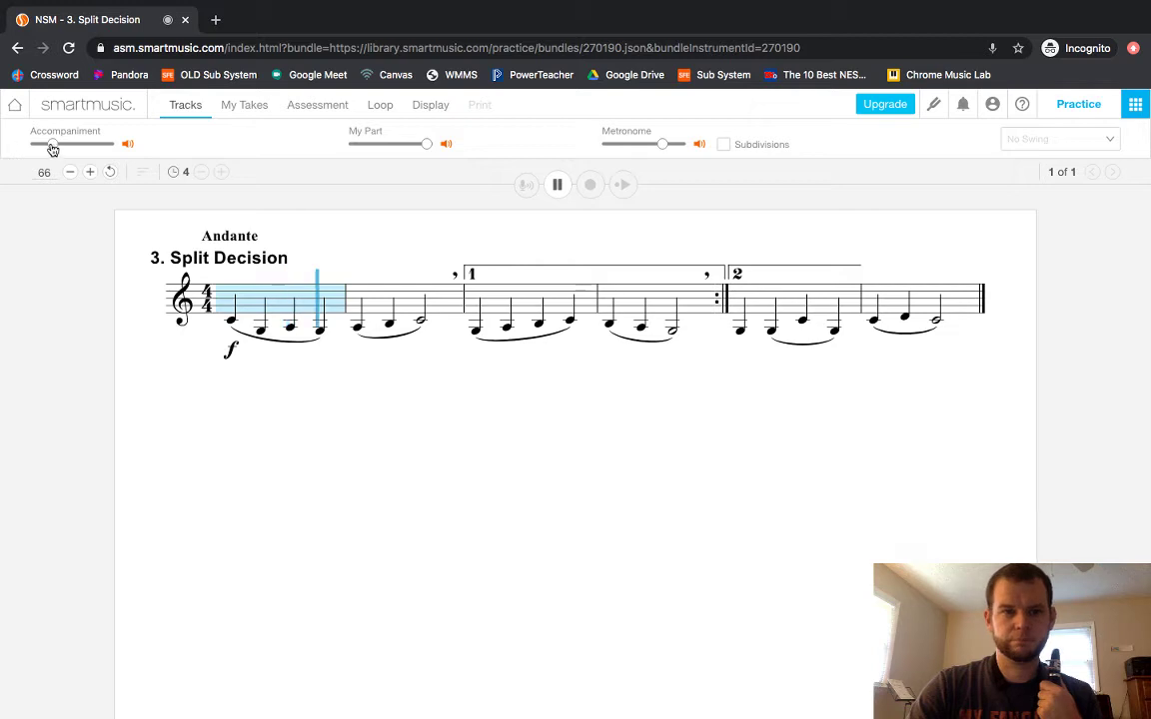
mouse_move(51, 146)
left_mouse_down()
mouse_move(98, 148)
mouse_move(57, 147)
left_mouse_up()
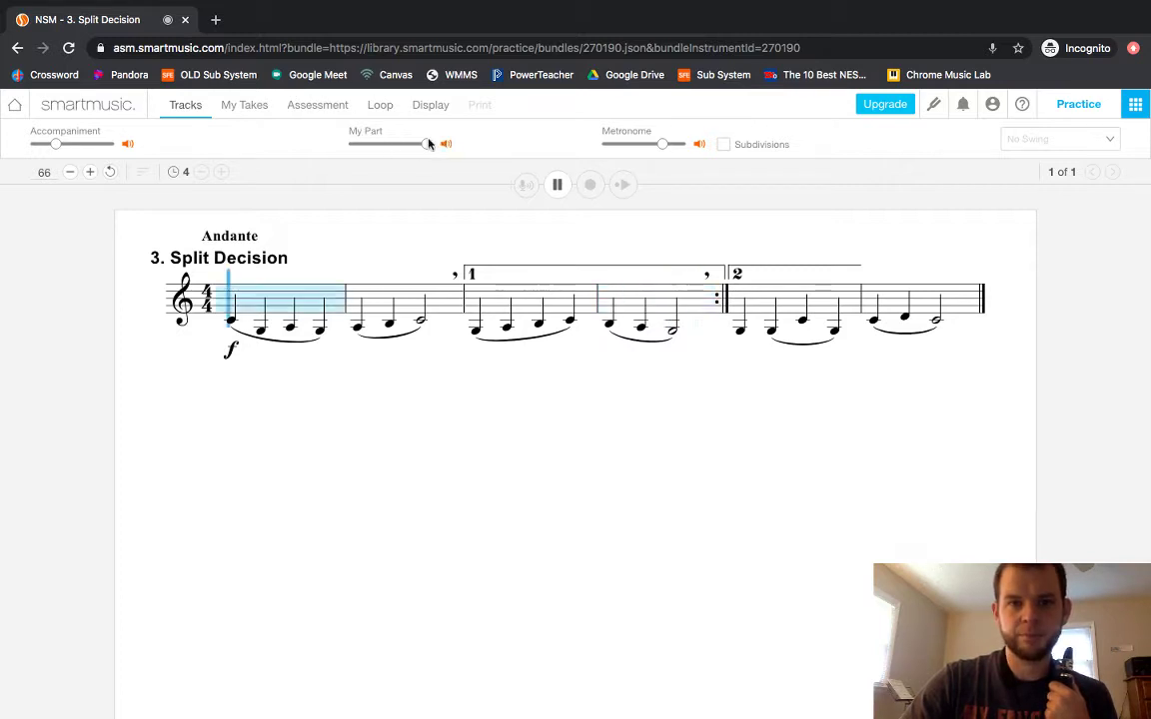
mouse_move(427, 147)
left_mouse_down()
mouse_move(393, 147)
mouse_move(427, 147)
left_mouse_up()
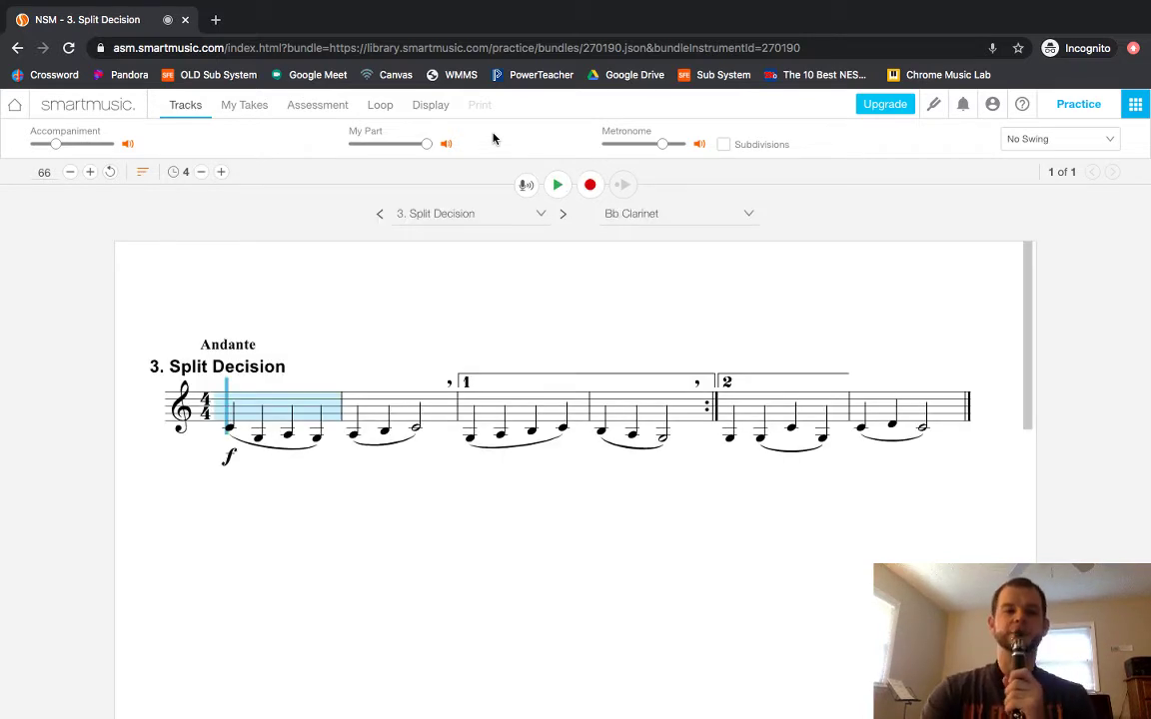
Play Split Decision again, playing the clarinet along with the accompaniment to the end.
left_click(557, 186)
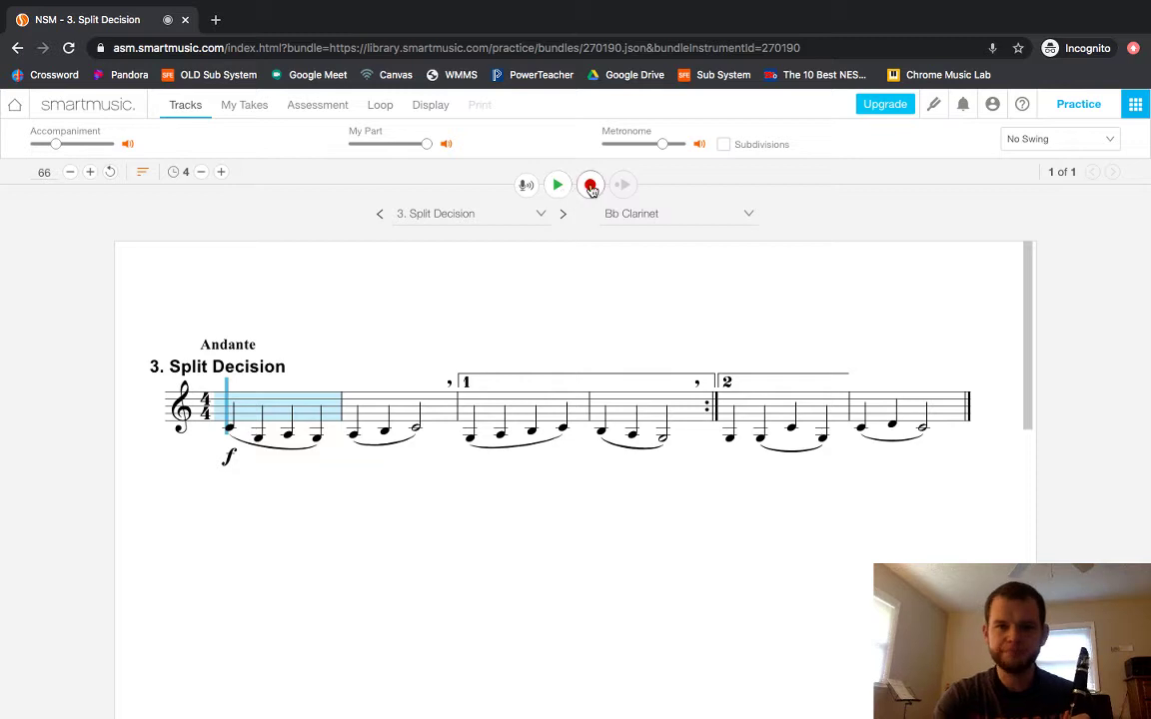
Record an assessed take in Melodic microphone mode after a successful microphone test.
left_click(591, 186)
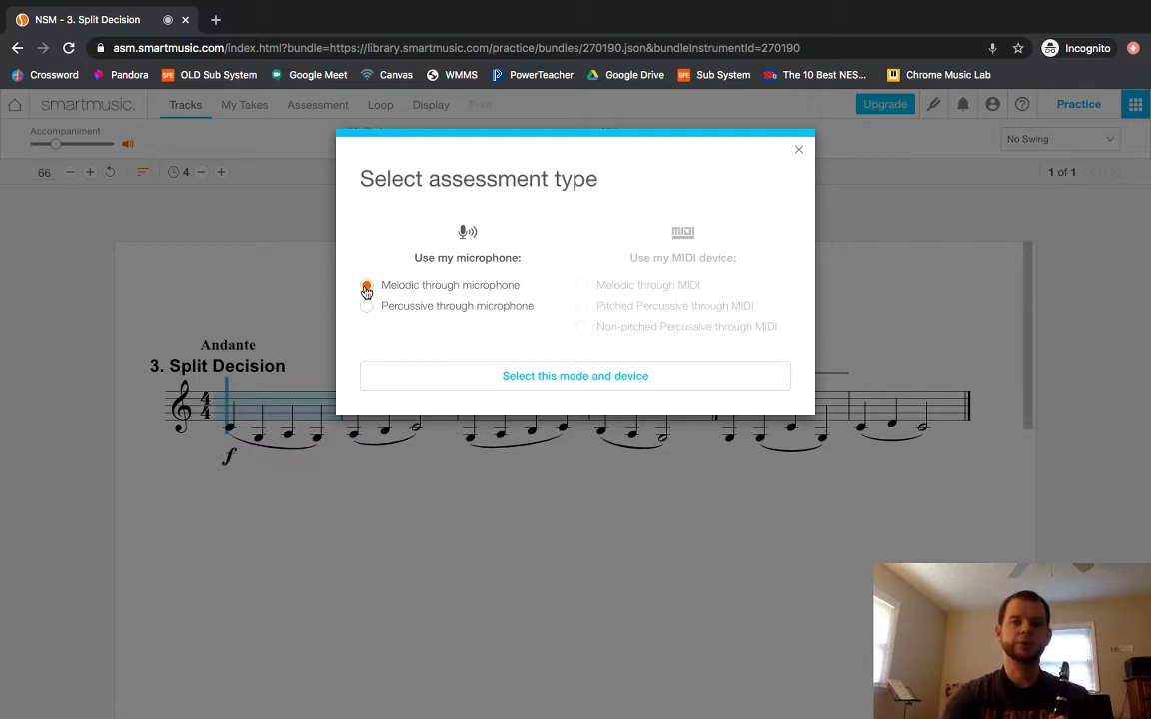
left_click(519, 375)
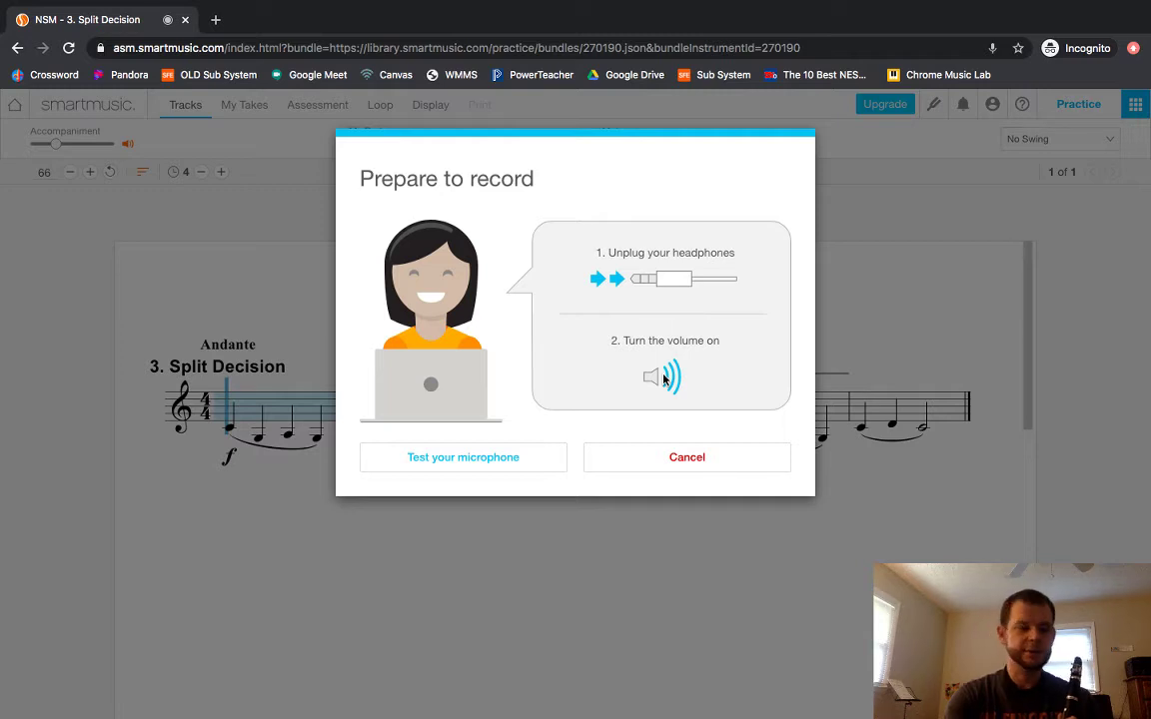
left_click(485, 466)
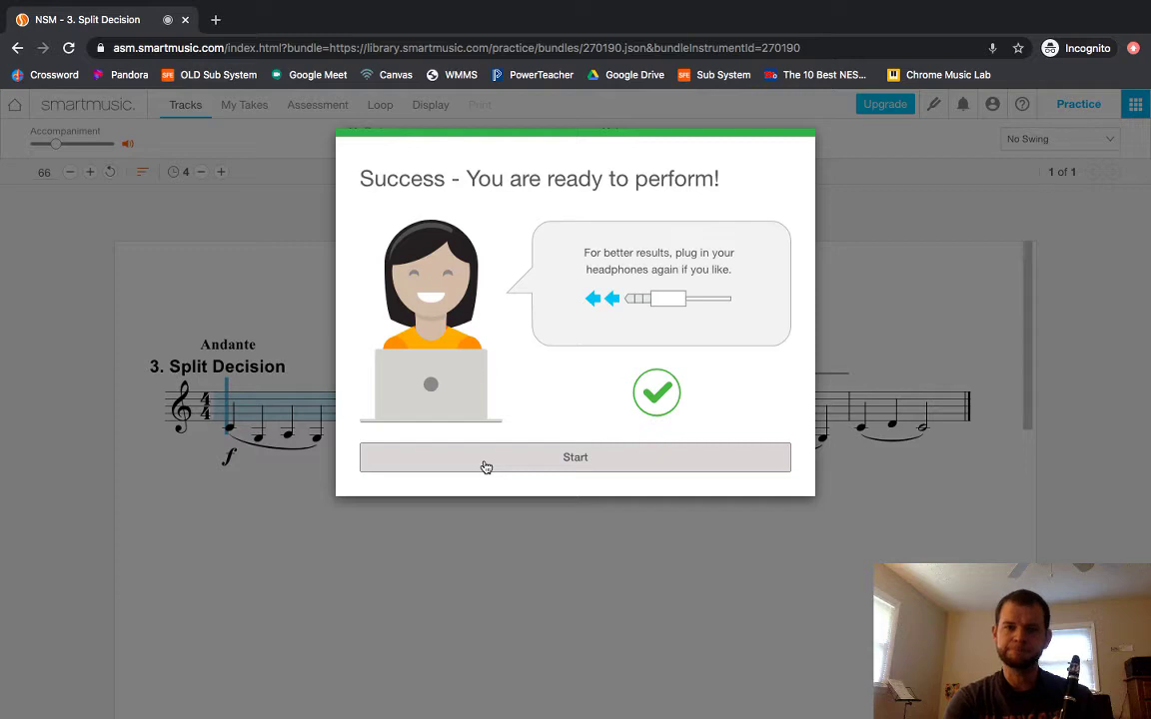
left_click(546, 464)
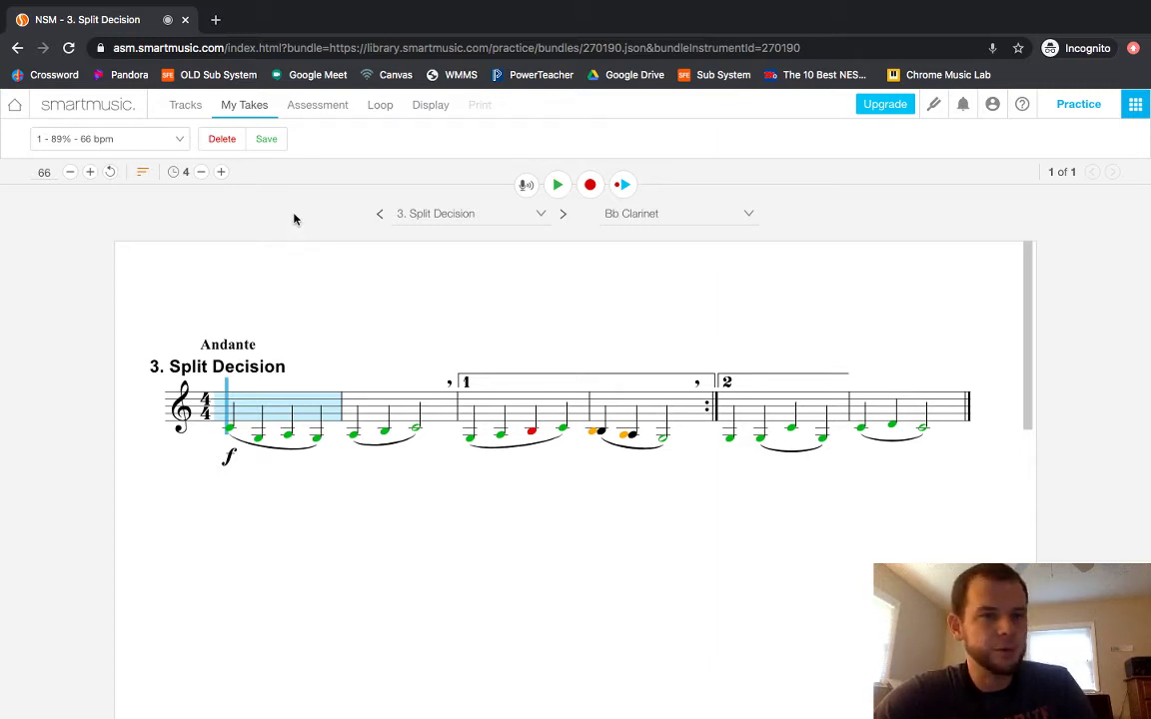
Show the assessment settings for the 89% take recorded at 66 bpm.
left_click(329, 114)
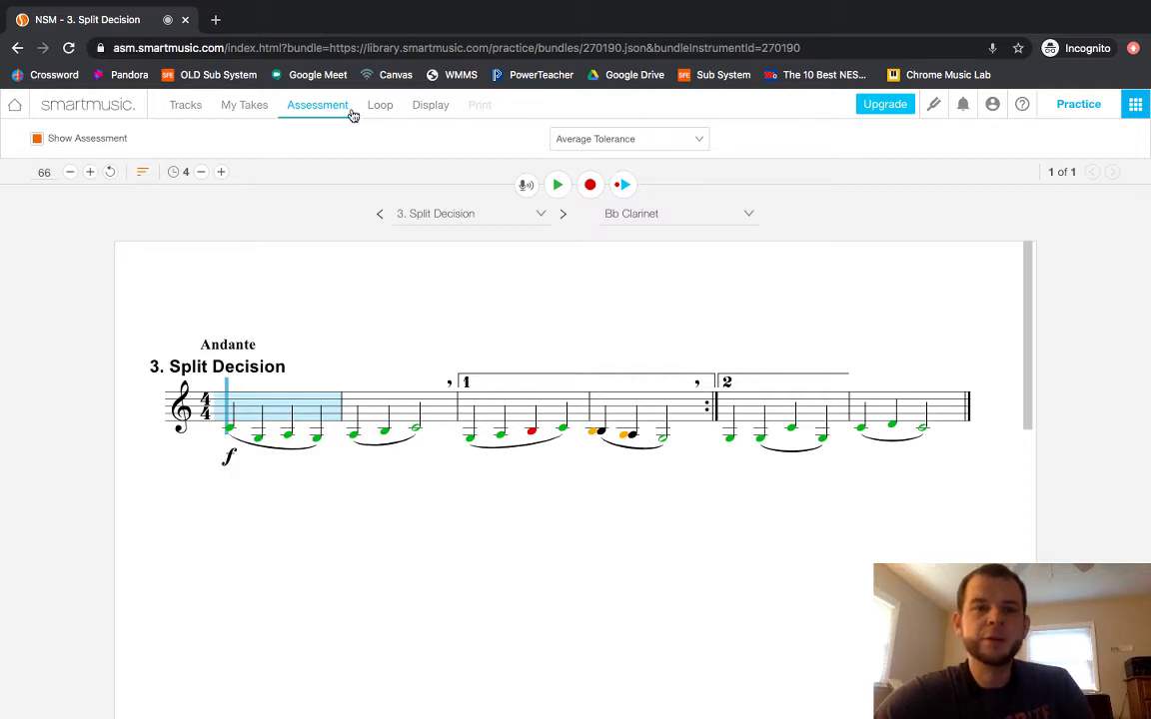
Compare the Lenient, Easy and Strict grading tolerances, then set Average.
left_click(607, 141)
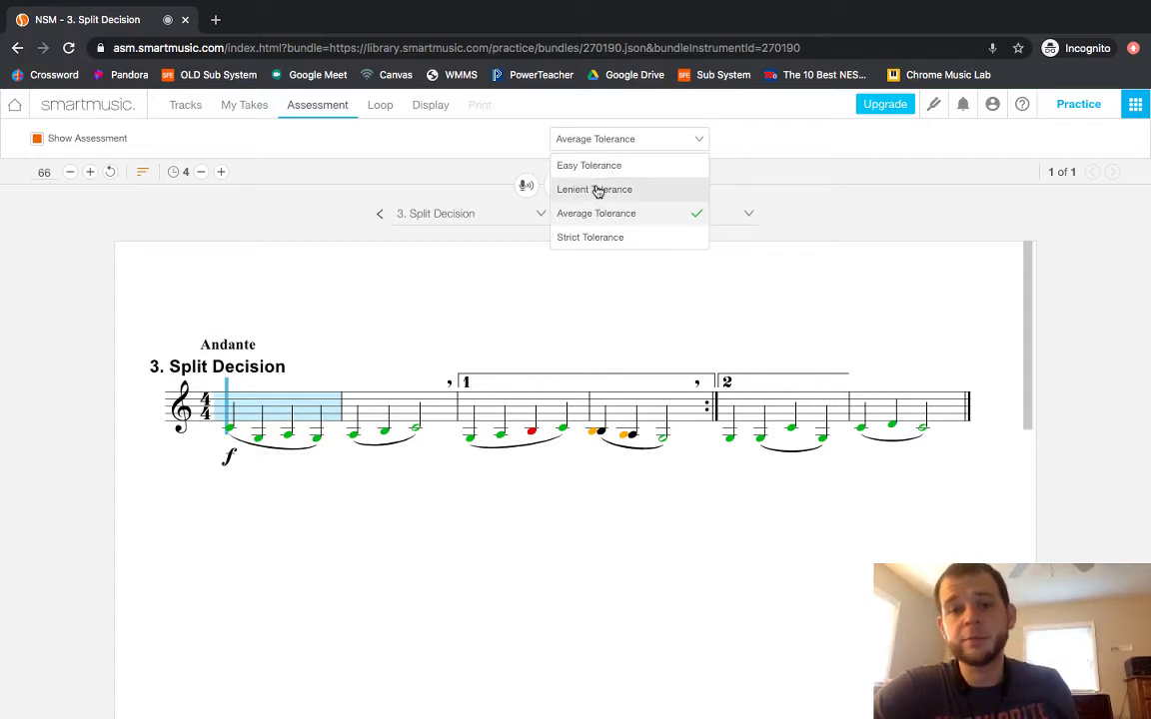
left_click(597, 191)
left_click(629, 146)
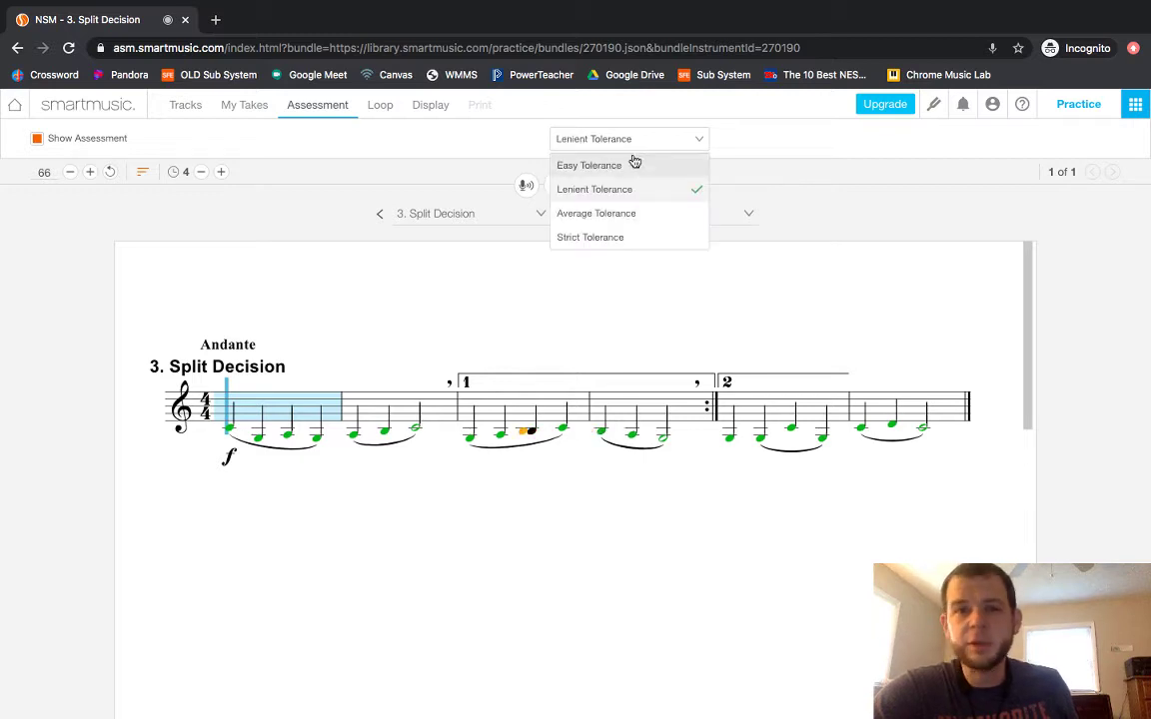
left_click(611, 166)
left_click(635, 145)
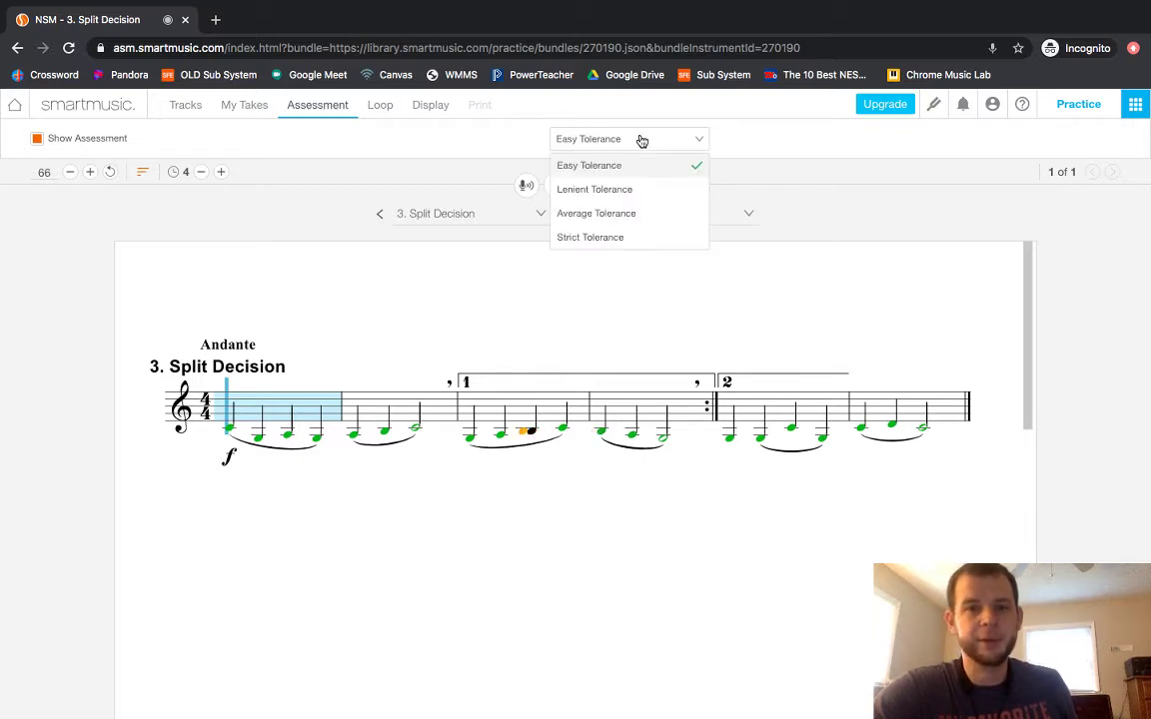
left_click(596, 239)
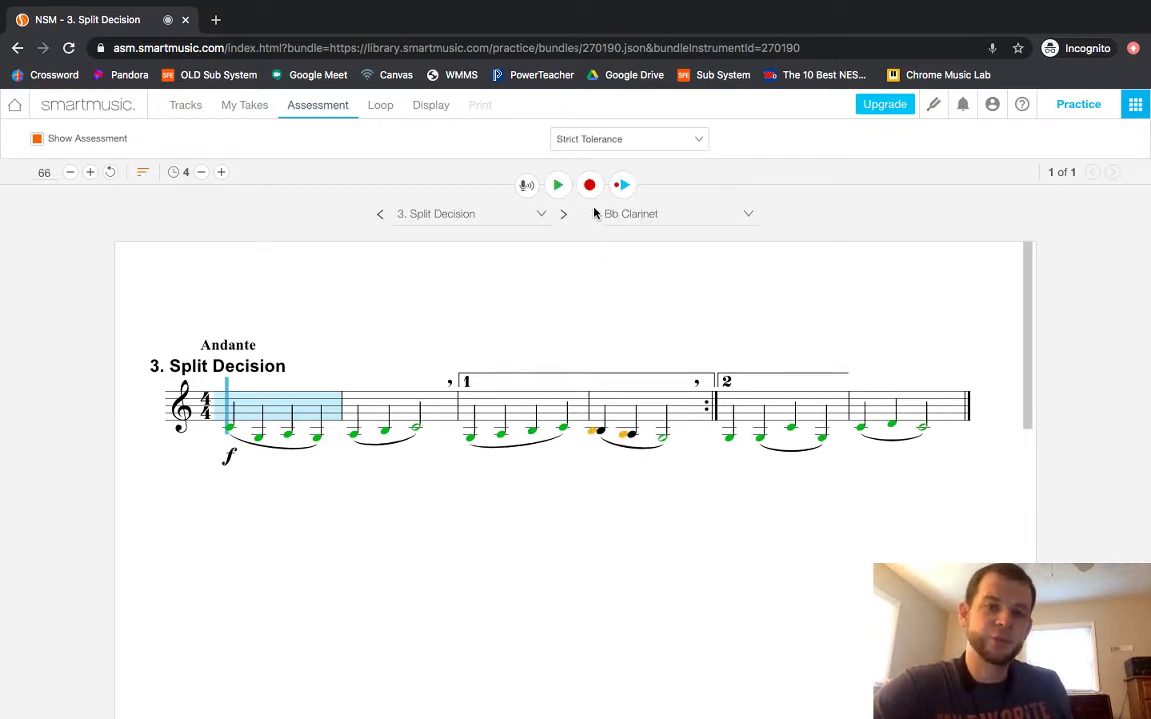
left_click(613, 139)
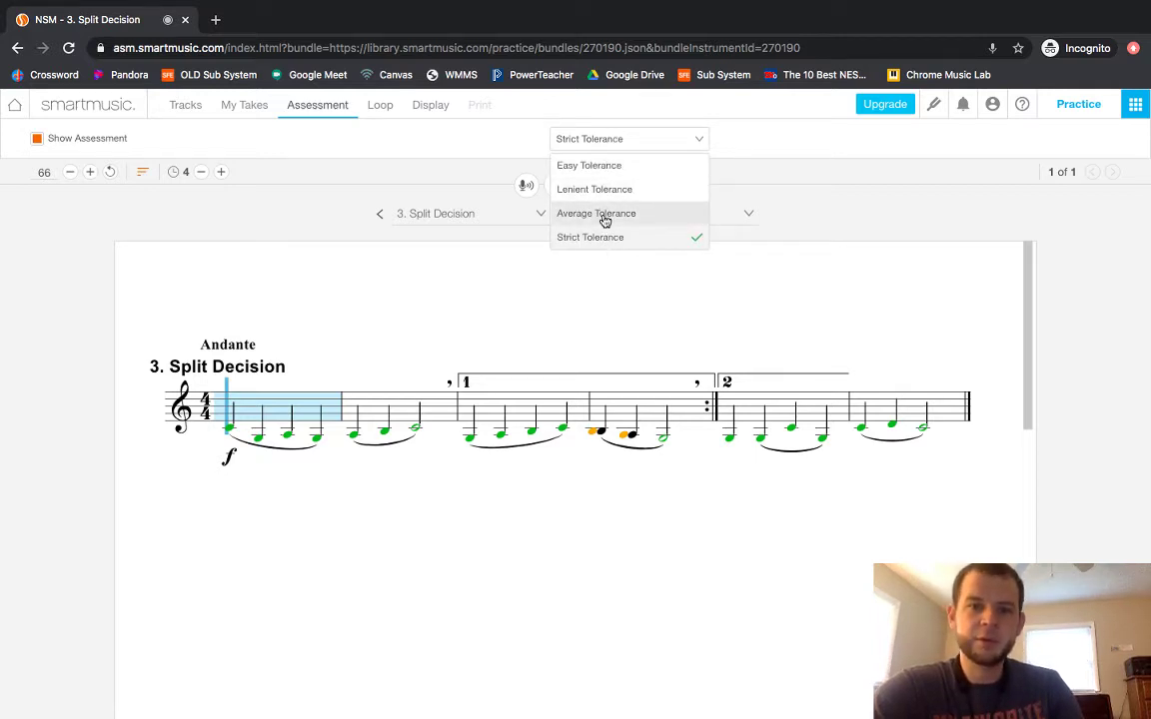
left_click(604, 215)
Try Easy and Lenient tolerance again before returning to Average Tolerance.
left_click(615, 142)
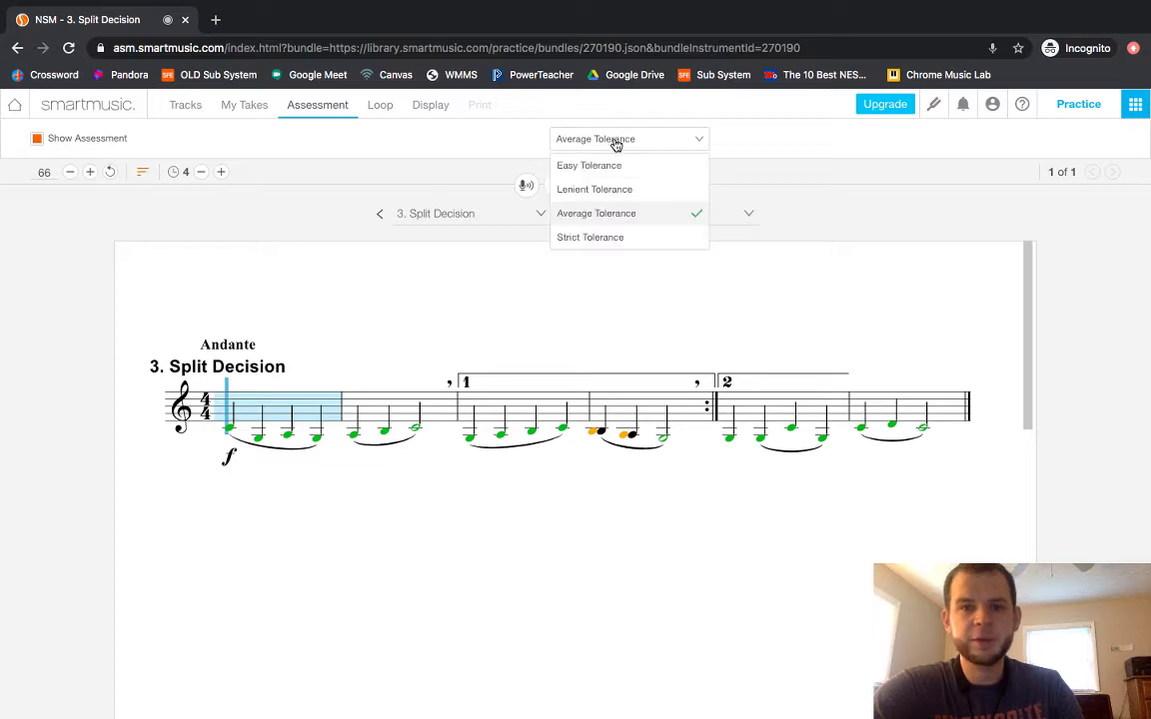
left_click(595, 167)
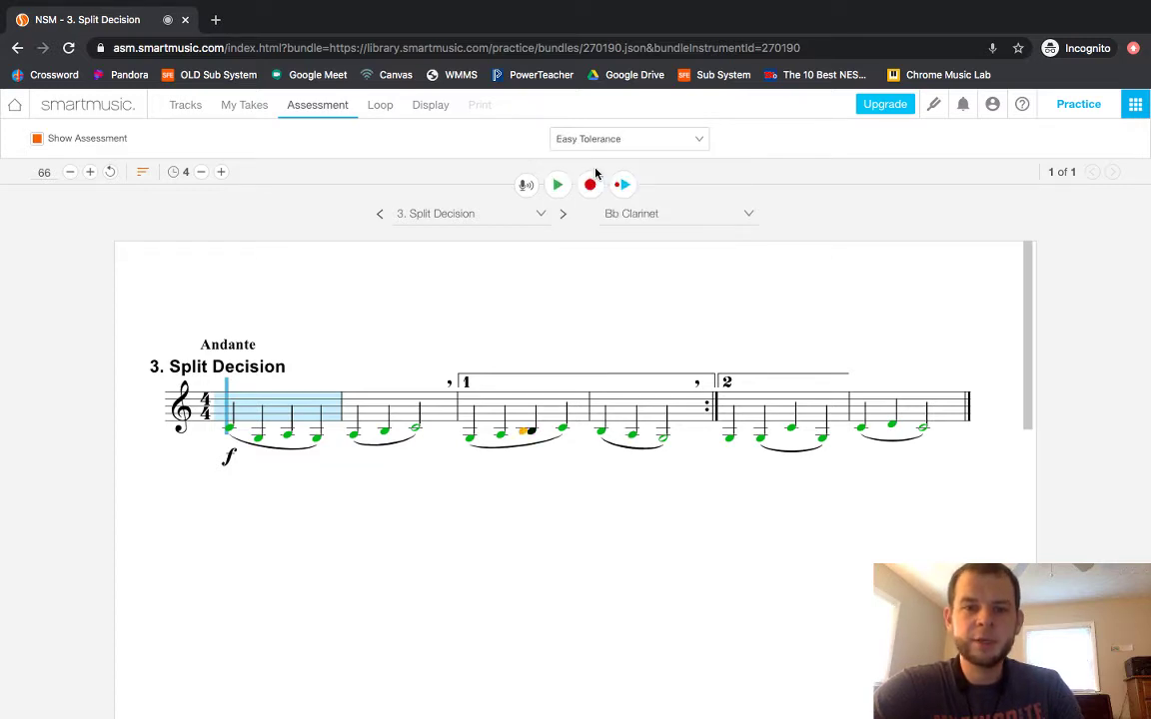
left_click(633, 146)
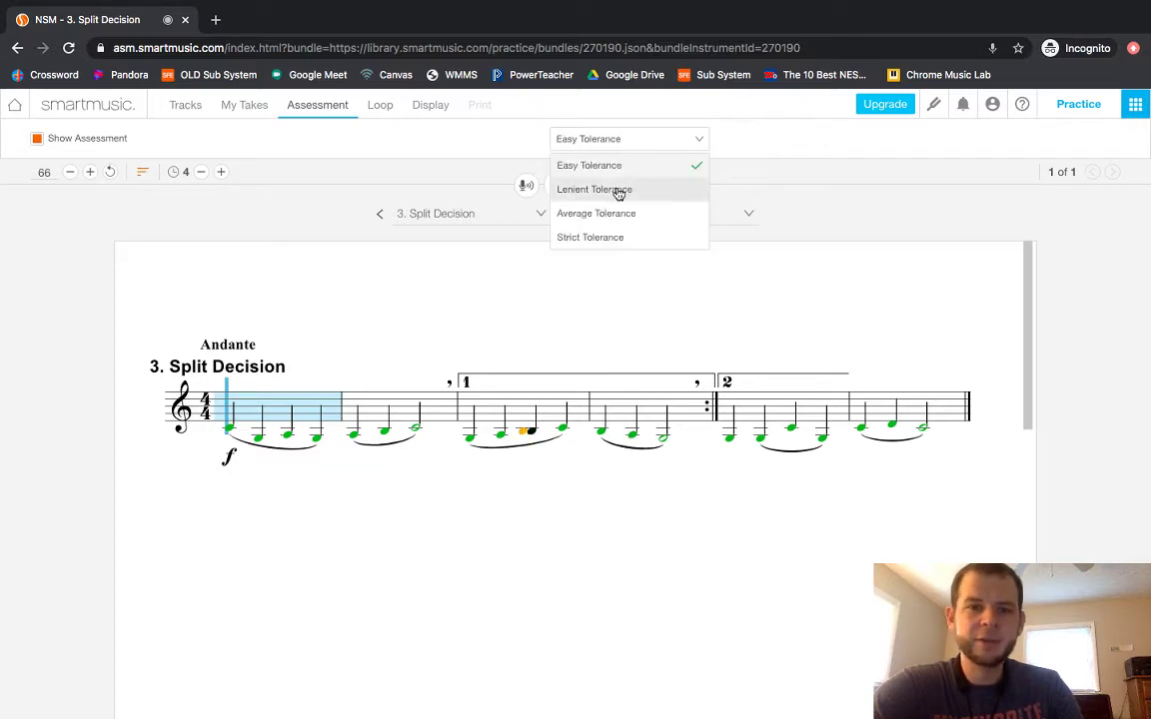
left_click(617, 189)
left_click(639, 146)
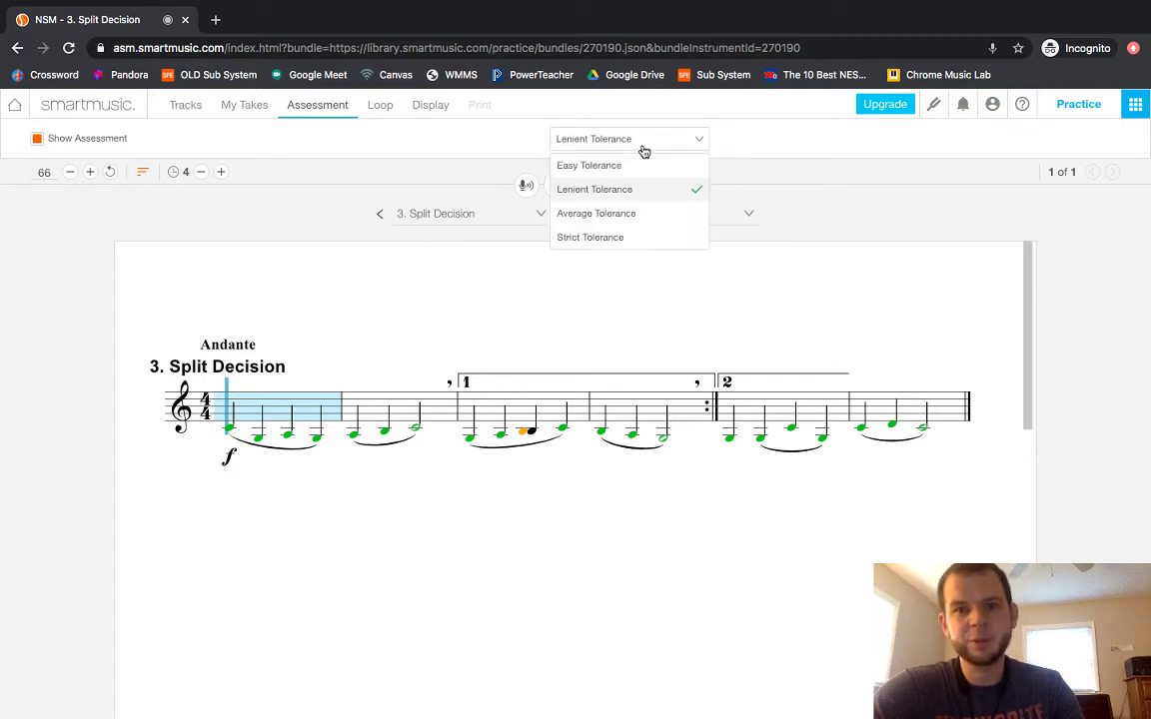
left_click(593, 213)
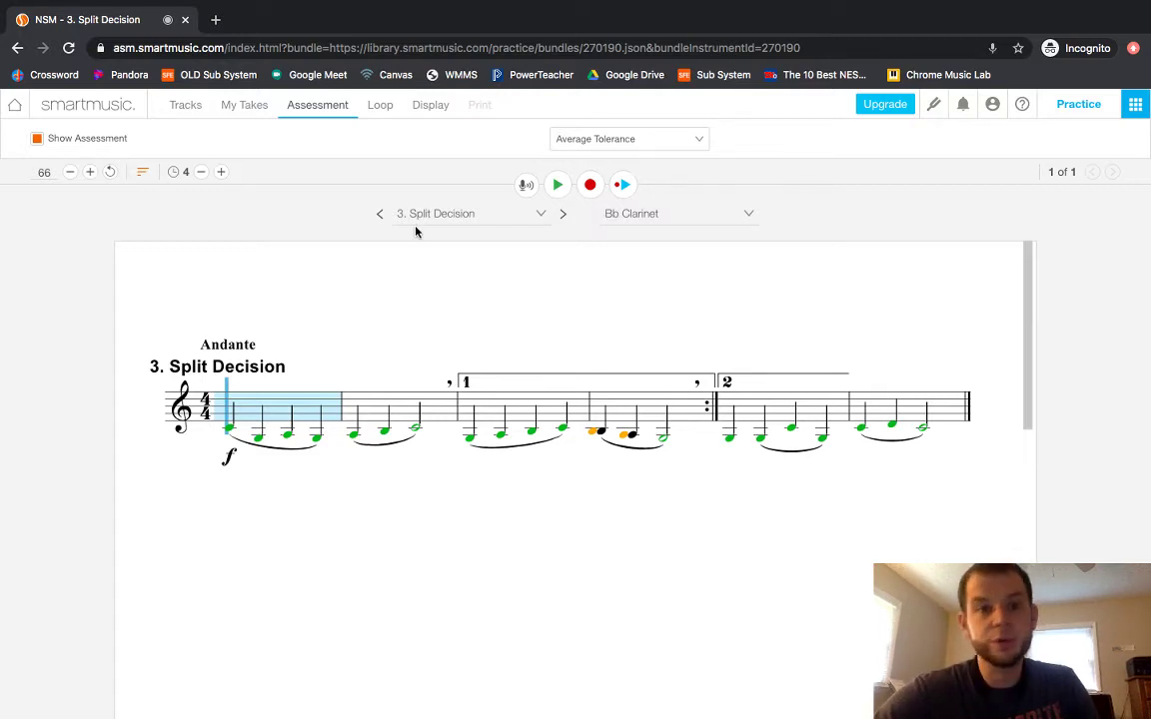
In the Display settings, toggle Color Blind Mode on and off twice.
left_click(383, 107)
left_click(428, 106)
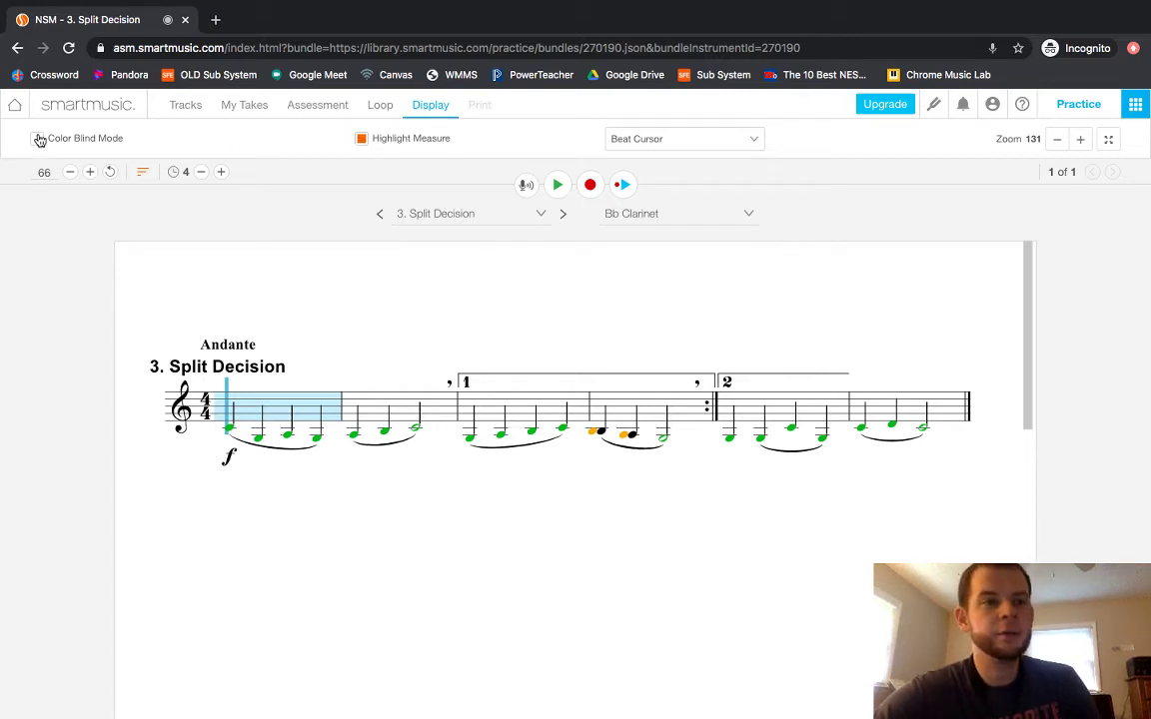
left_click(39, 139)
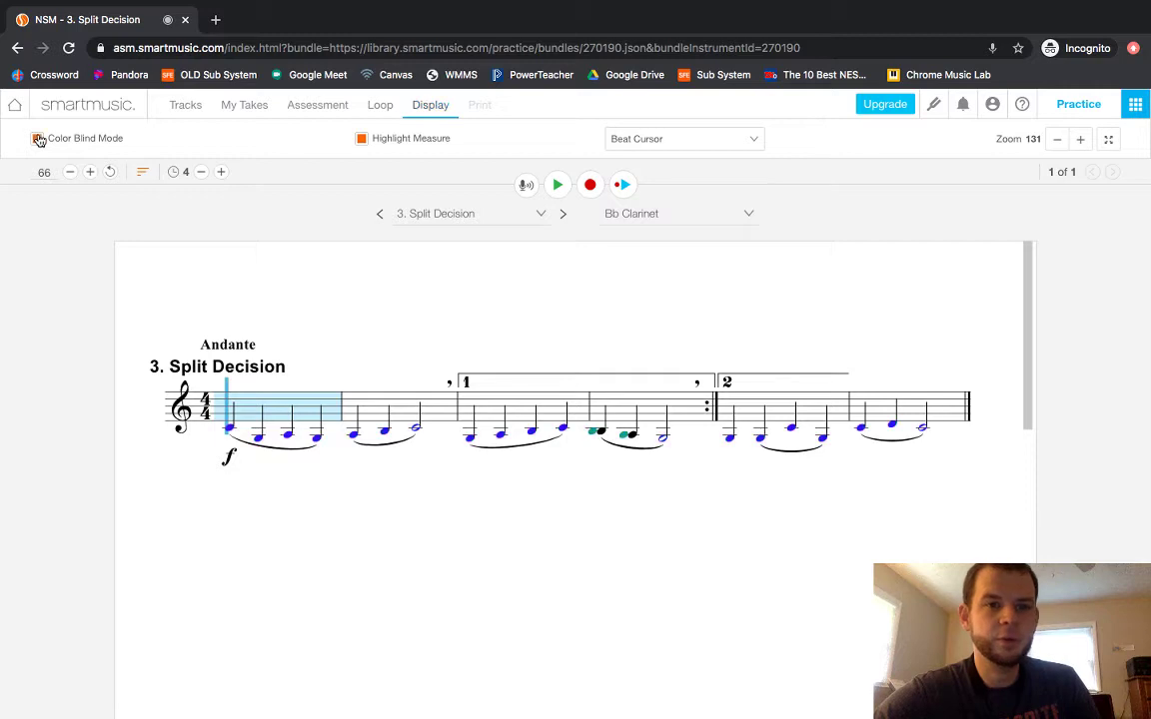
left_click(38, 139)
left_click(39, 139)
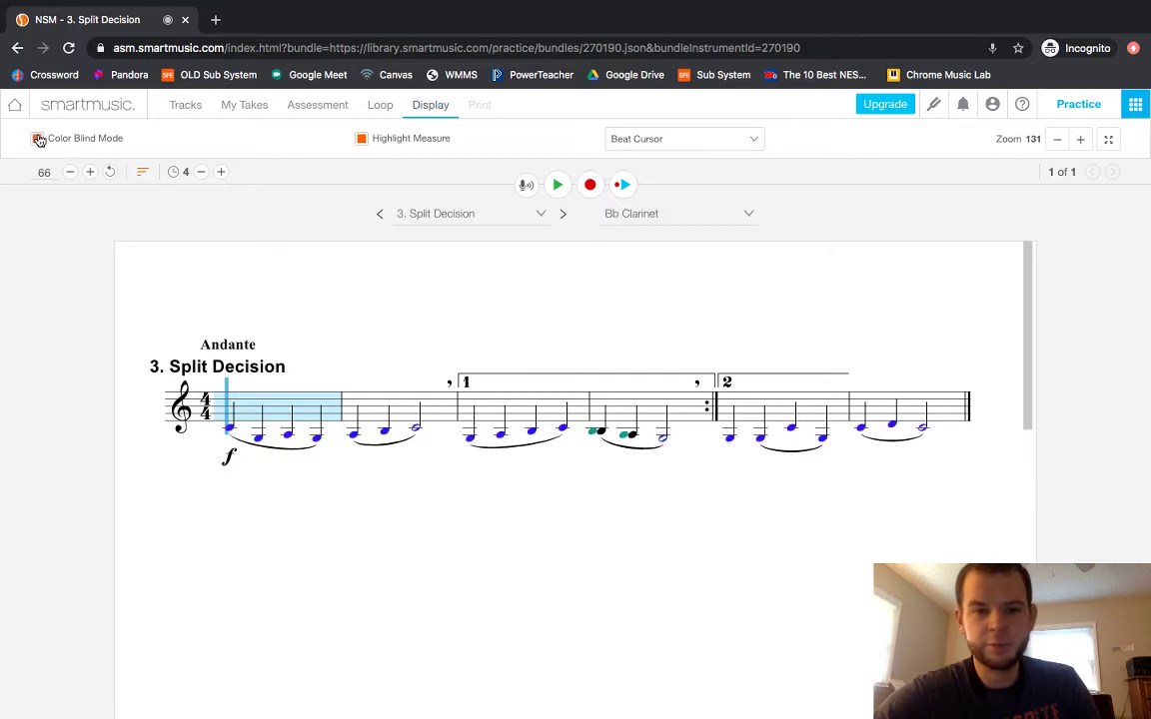
left_click(39, 139)
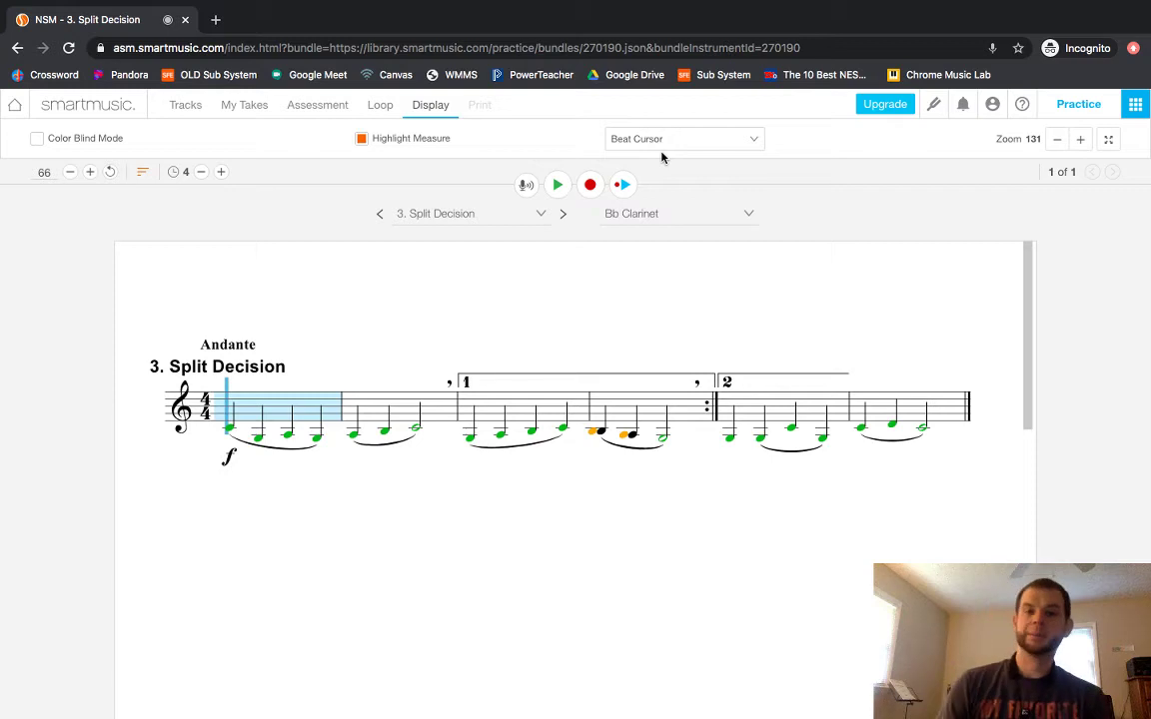
Return home and browse the Sight Reading / Singing music category.
left_click(70, 107)
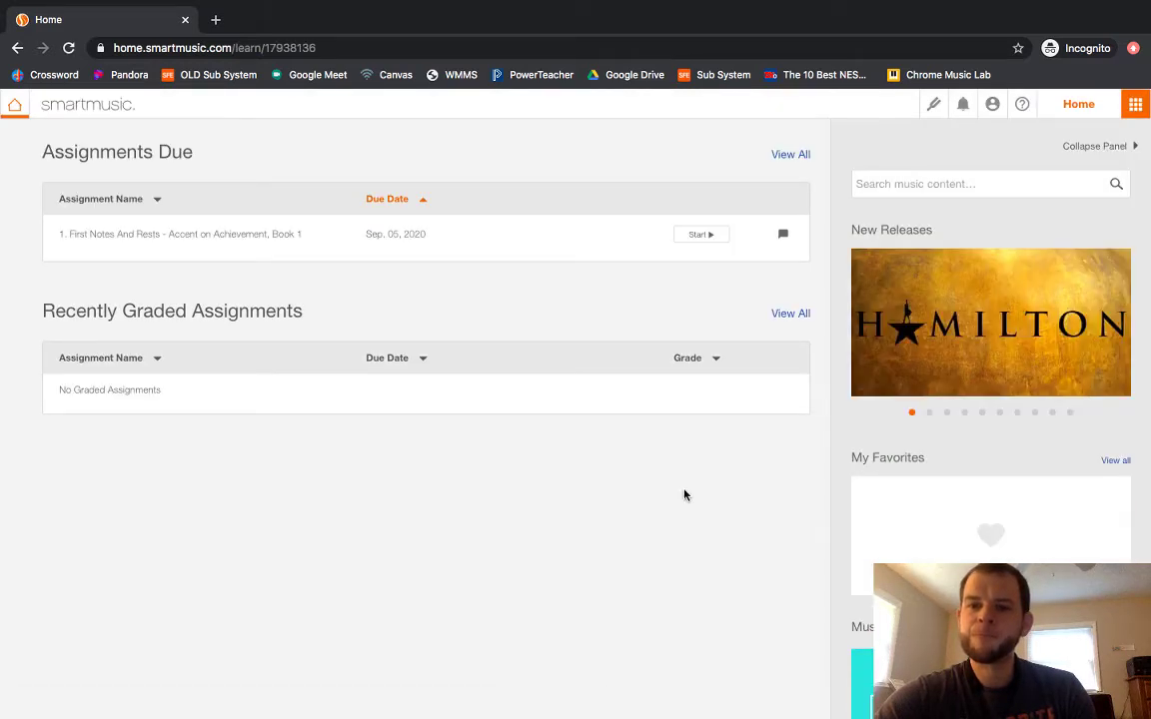
scroll(829, 510, "down", 2)
scroll(829, 510, "down", 5)
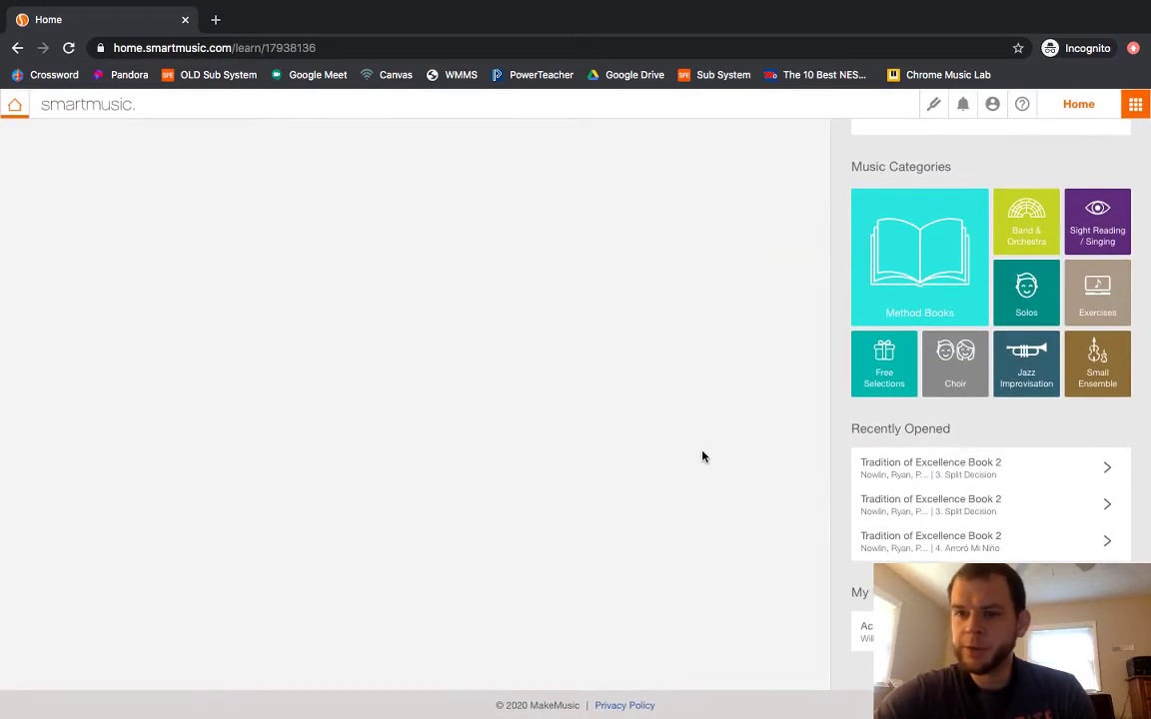
scroll(701, 456, "up", 2)
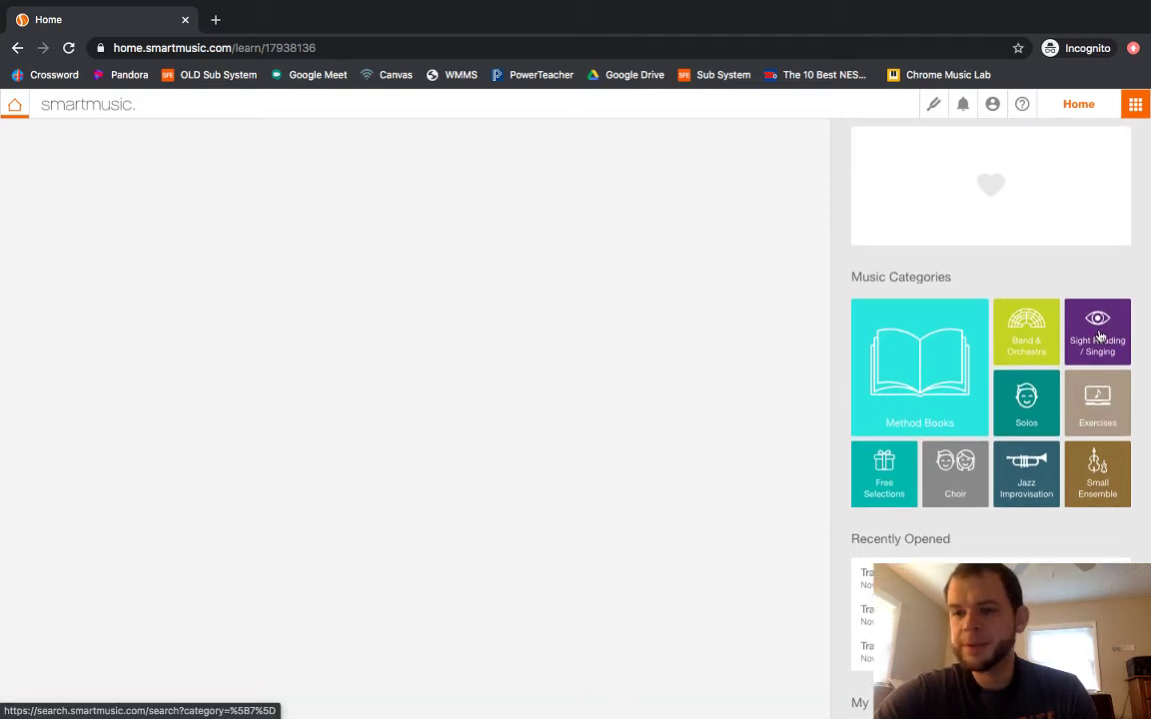
left_click(1099, 336)
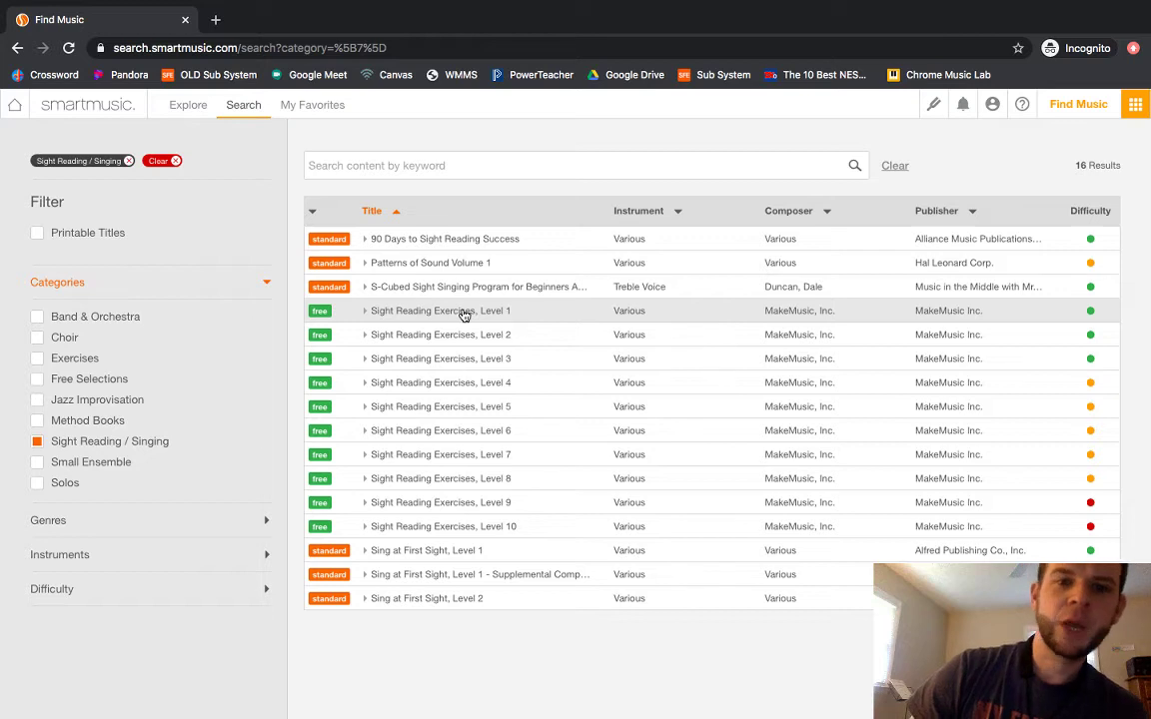
Open exercise A - 1 from Sight Reading Exercises, Level 1 for Bb Clarinet.
left_click(465, 315)
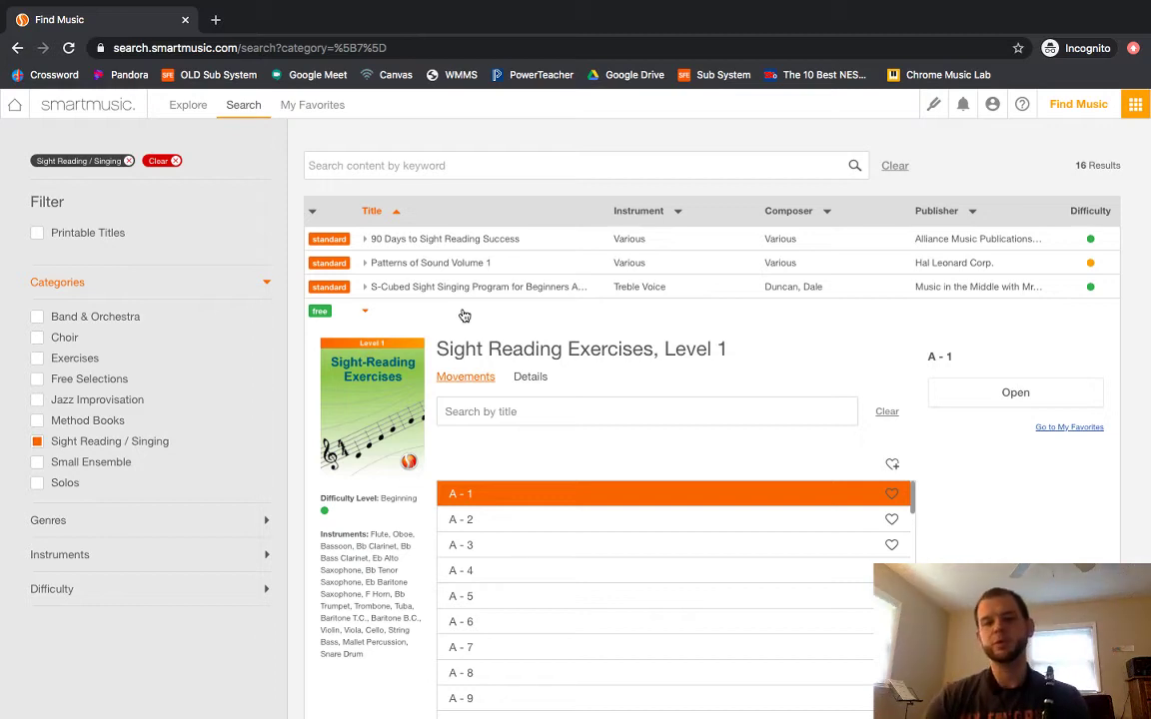
left_click(980, 394)
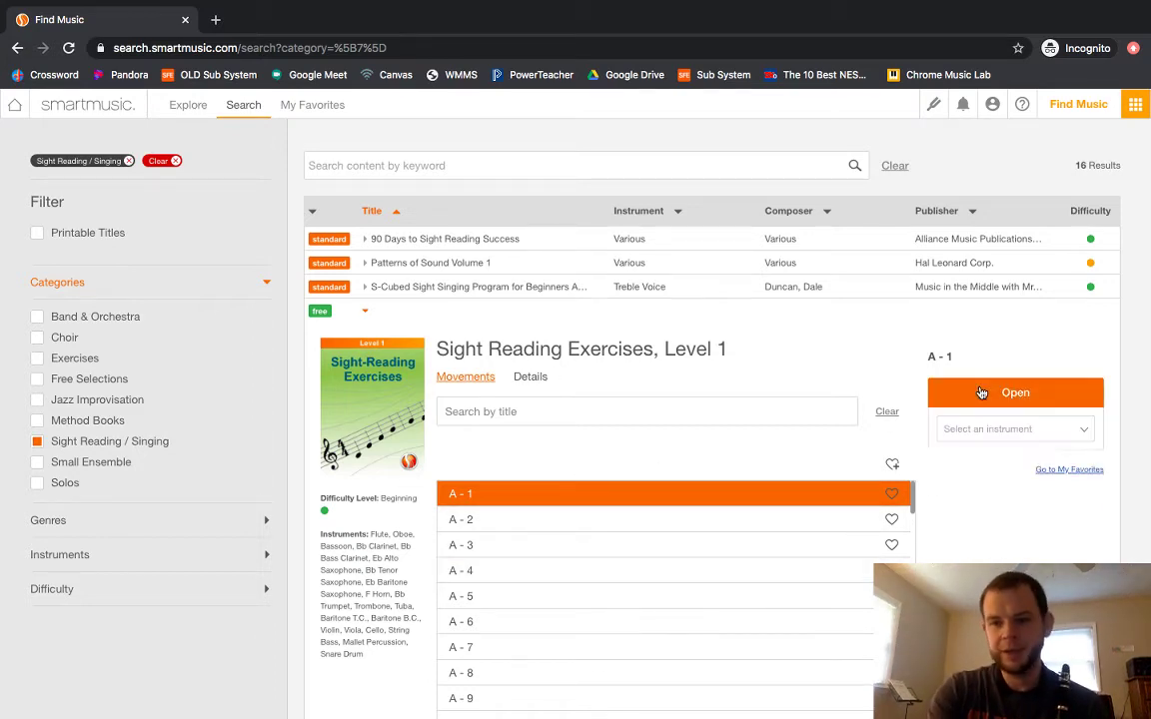
left_click(1026, 429)
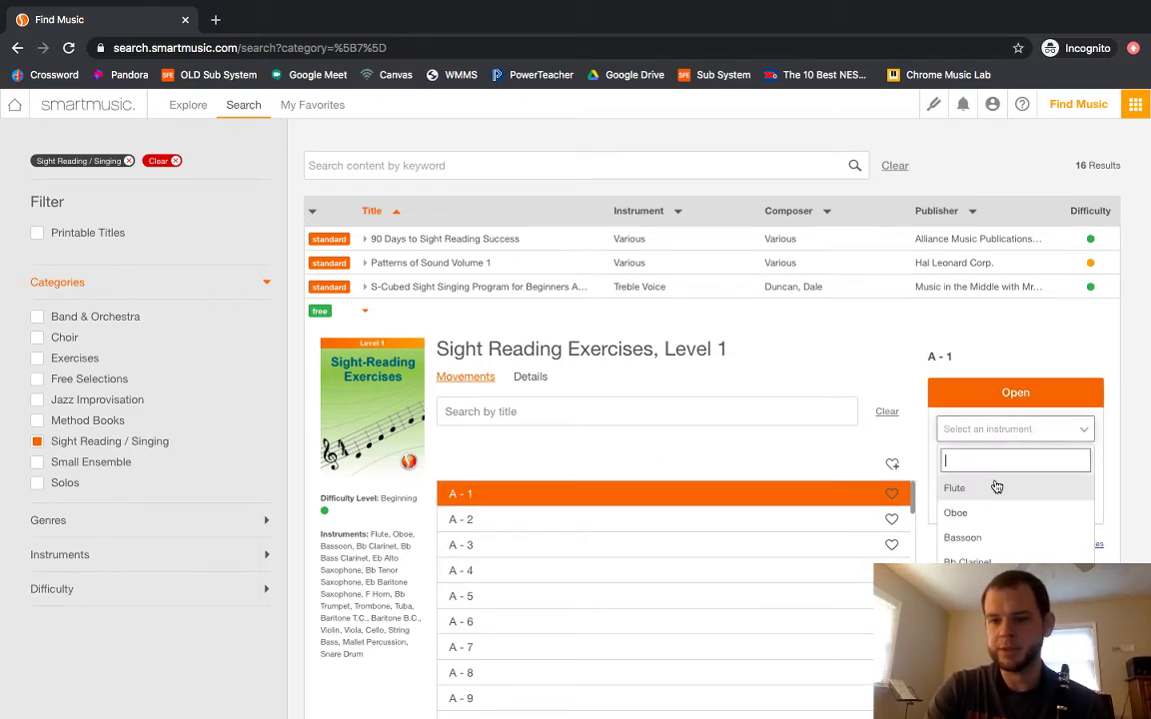
left_click(967, 560)
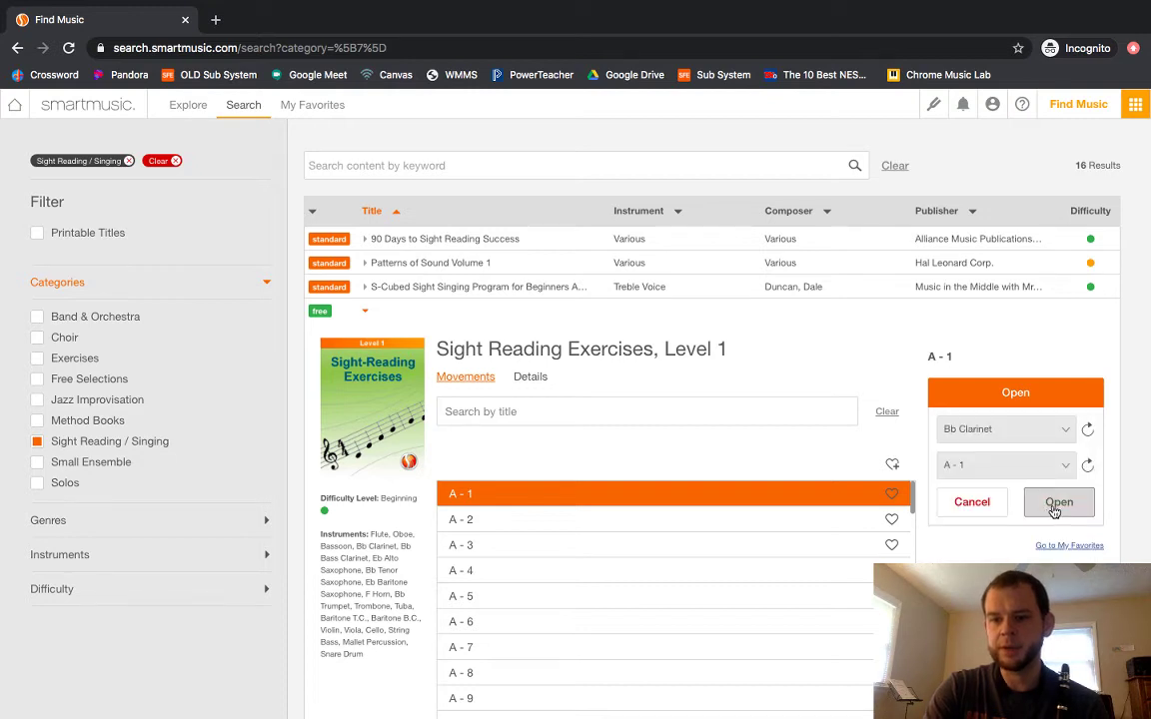
left_click(1059, 502)
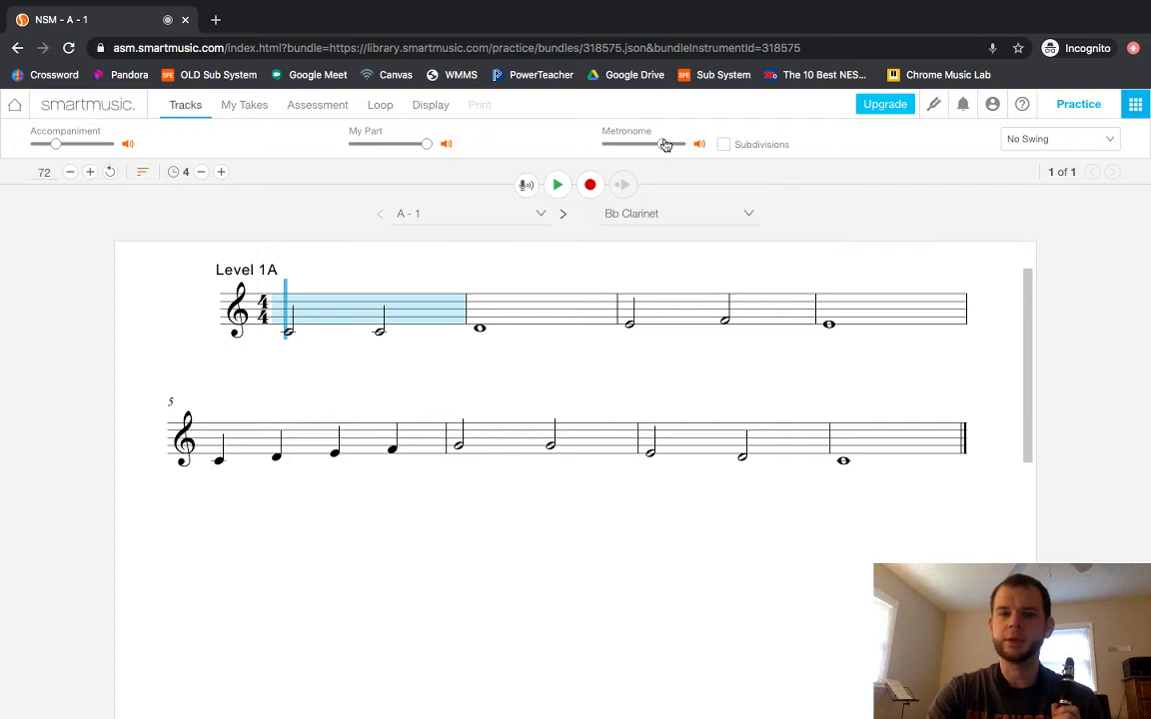
Set the score zoom to 139 and play the Level 1A exercise.
left_click(225, 101)
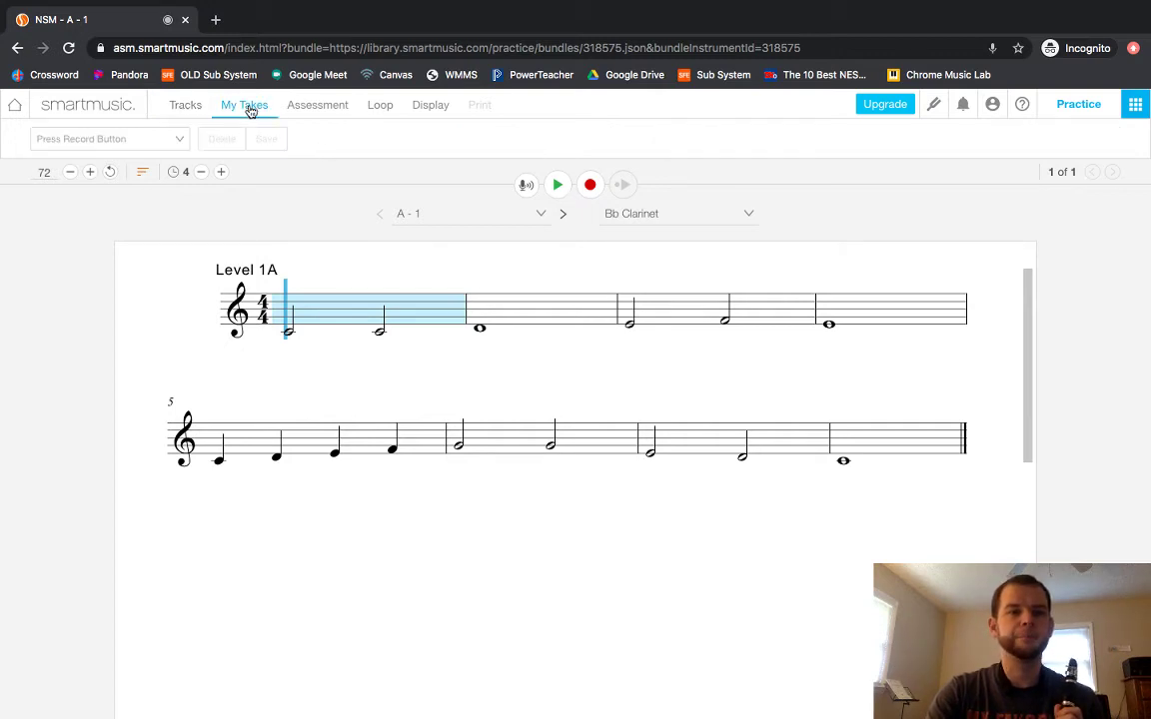
left_click(309, 110)
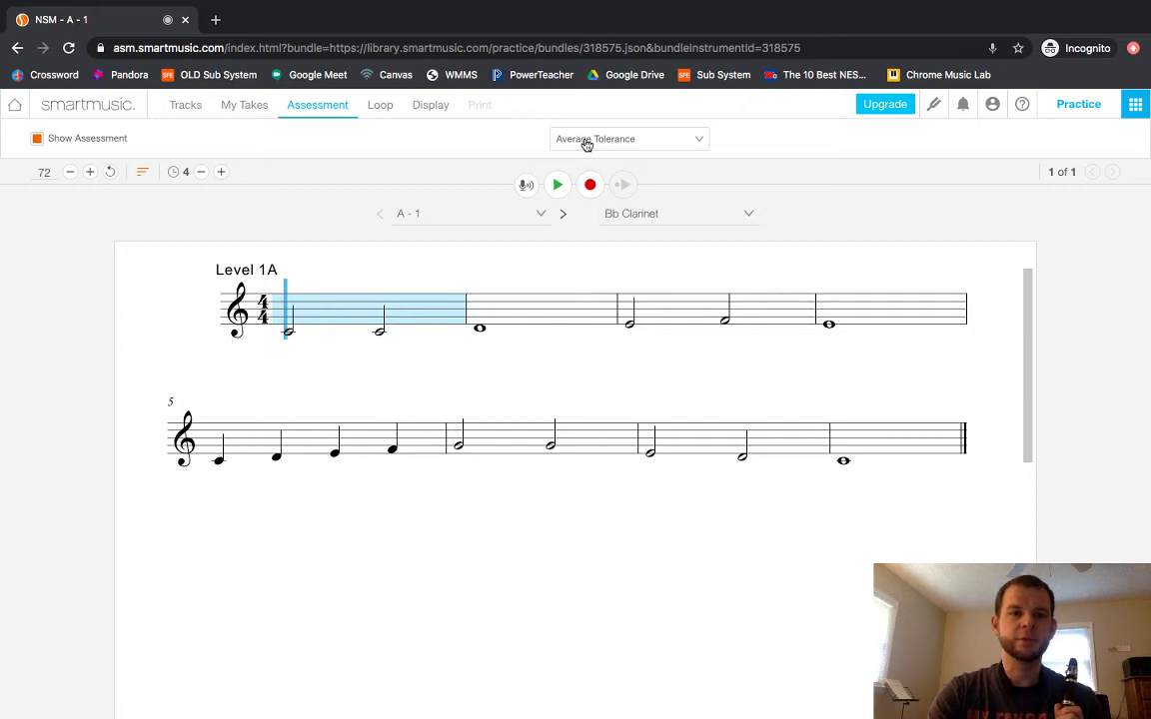
left_click(427, 110)
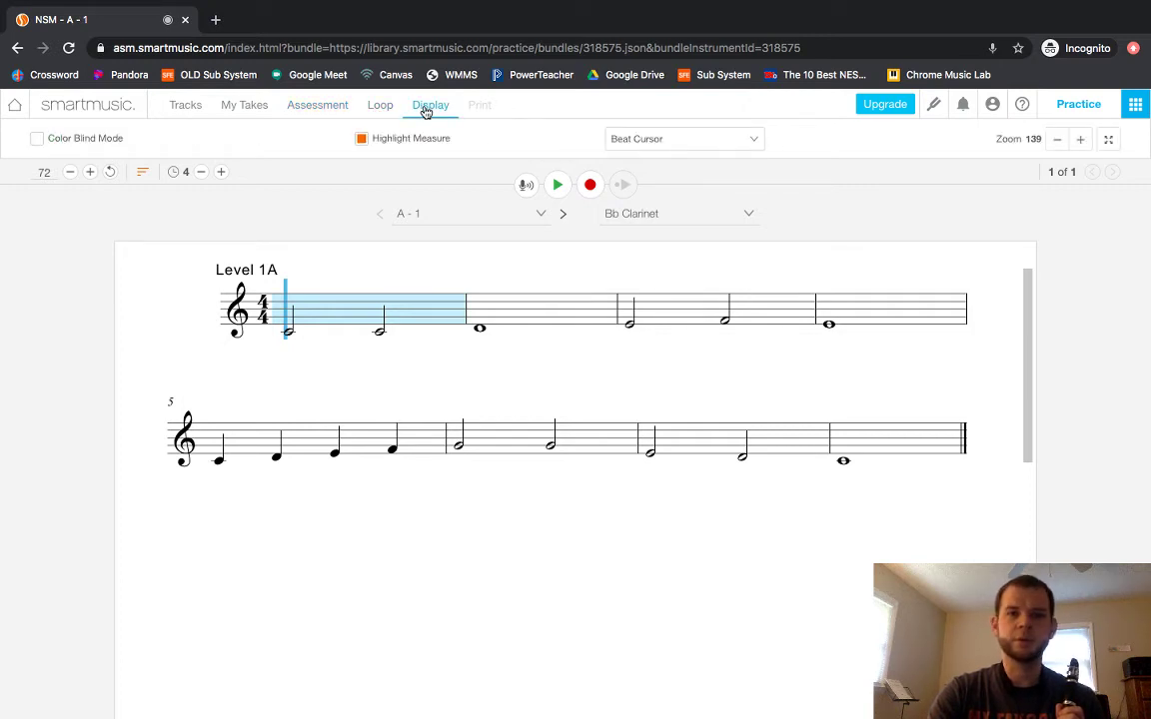
left_click(1079, 141)
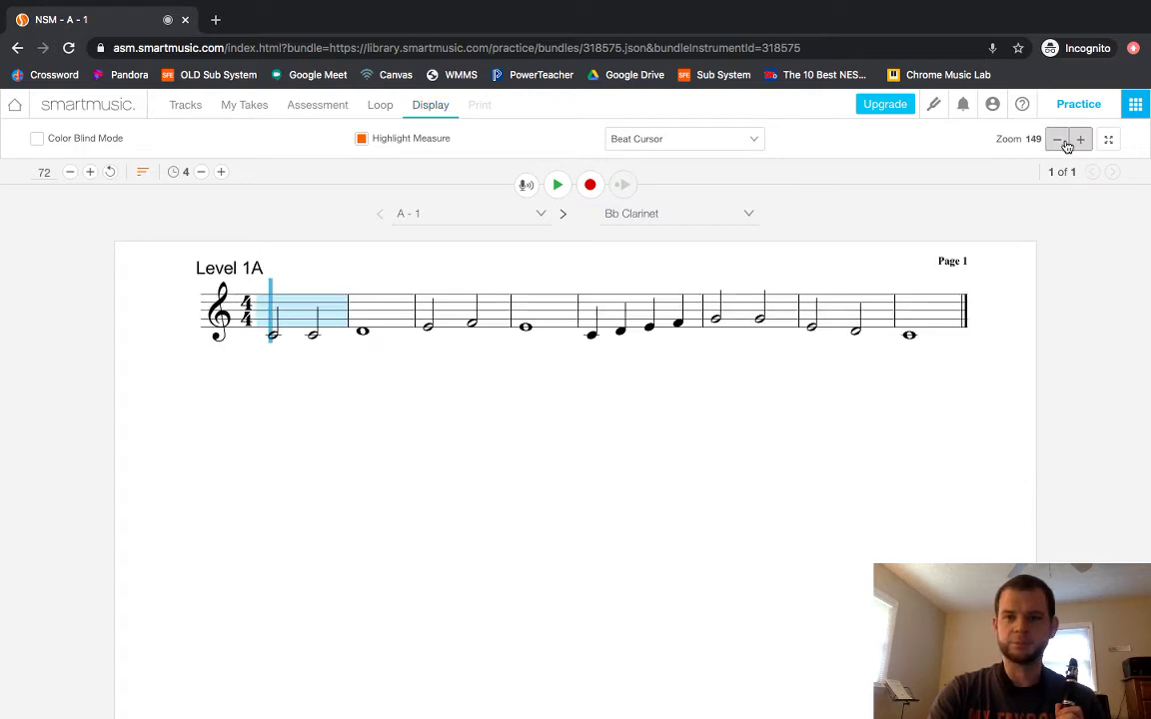
left_click(1058, 141)
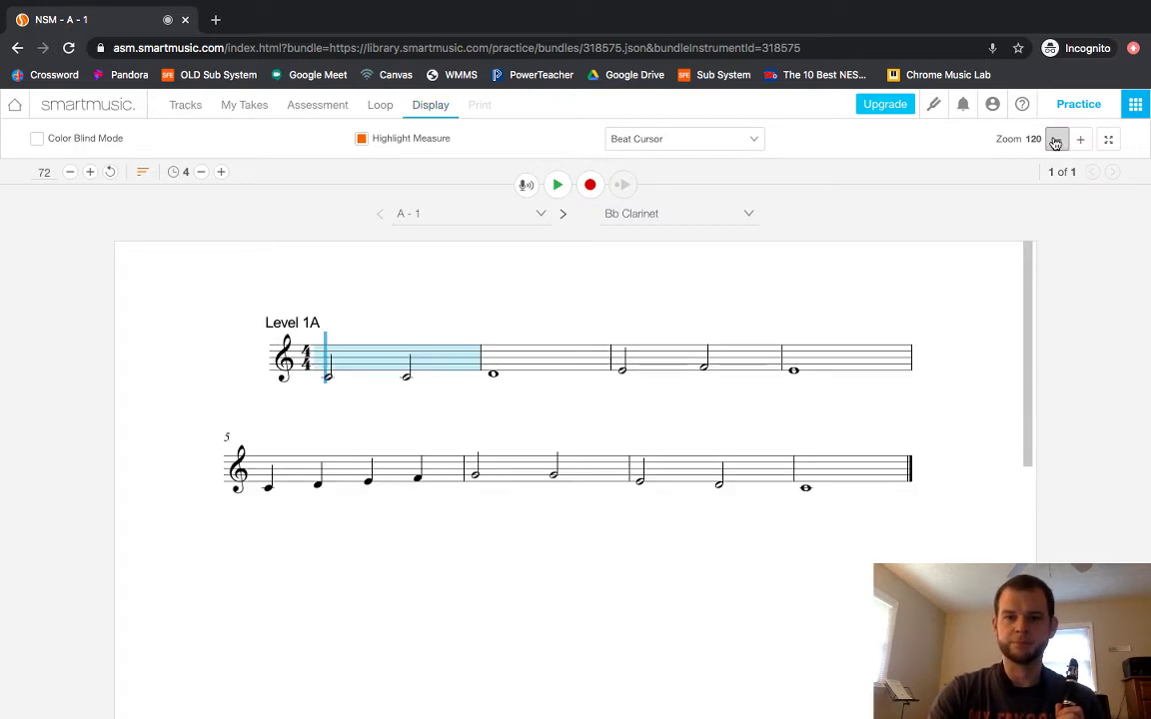
left_click(1080, 140)
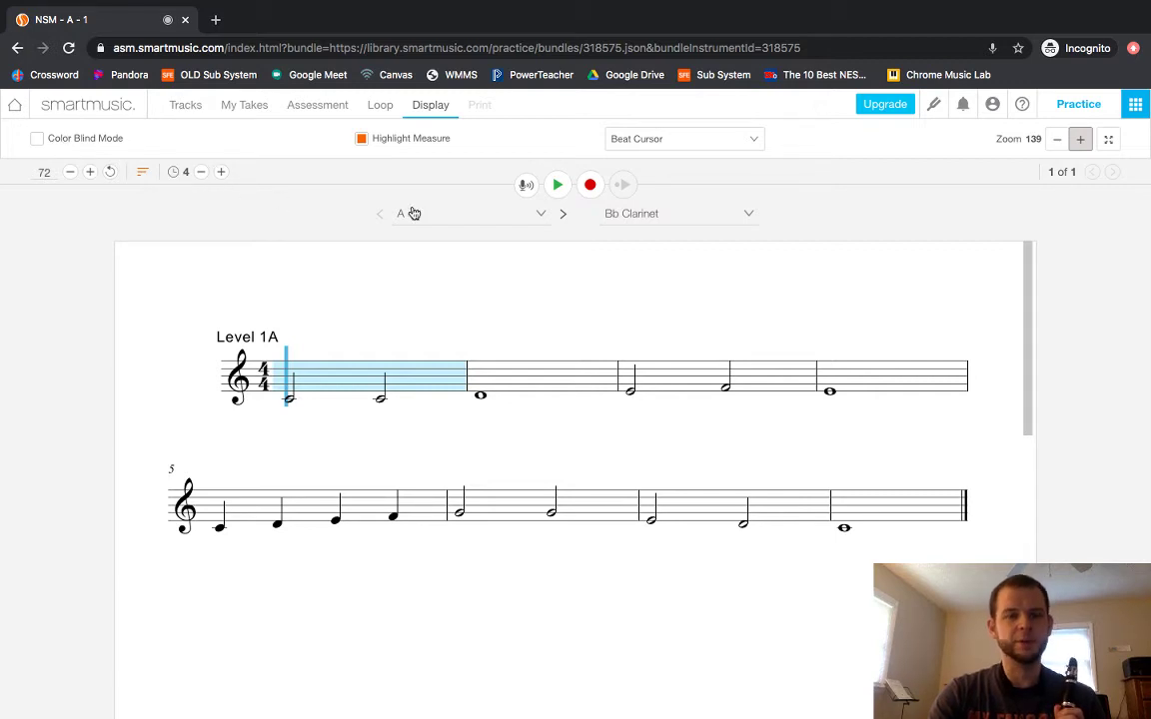
left_click(557, 186)
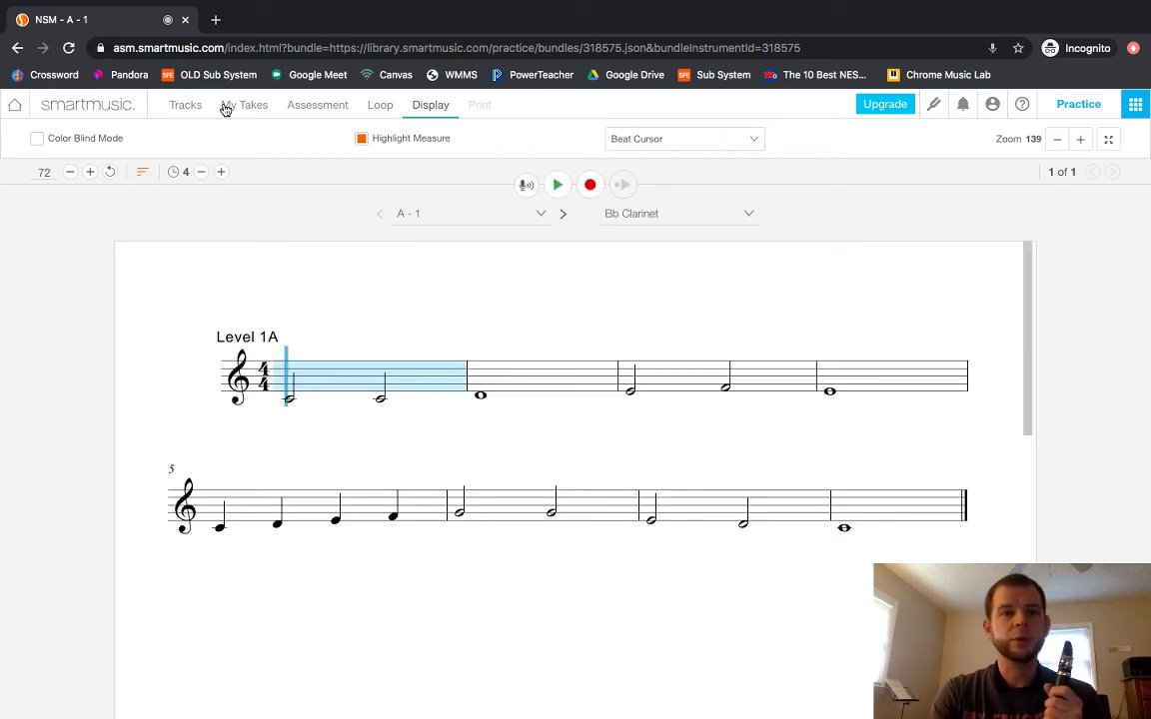
Switch to sight-reading exercise C-40, then return to the home page.
left_click(185, 105)
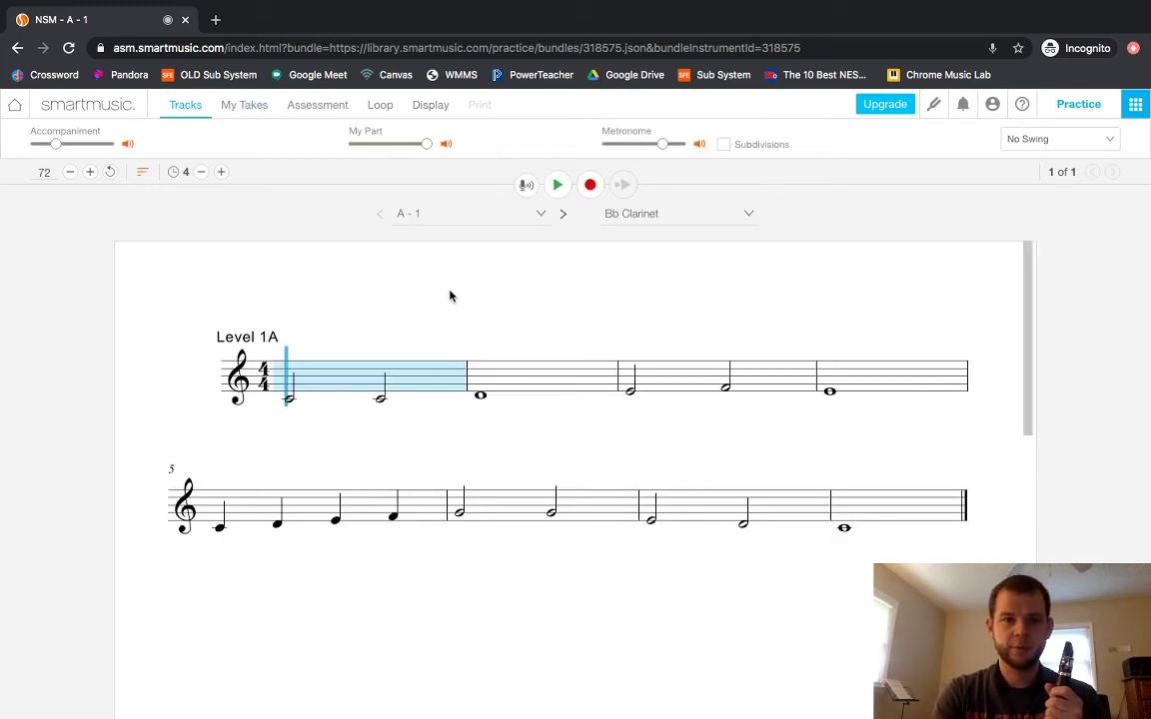
left_click(527, 211)
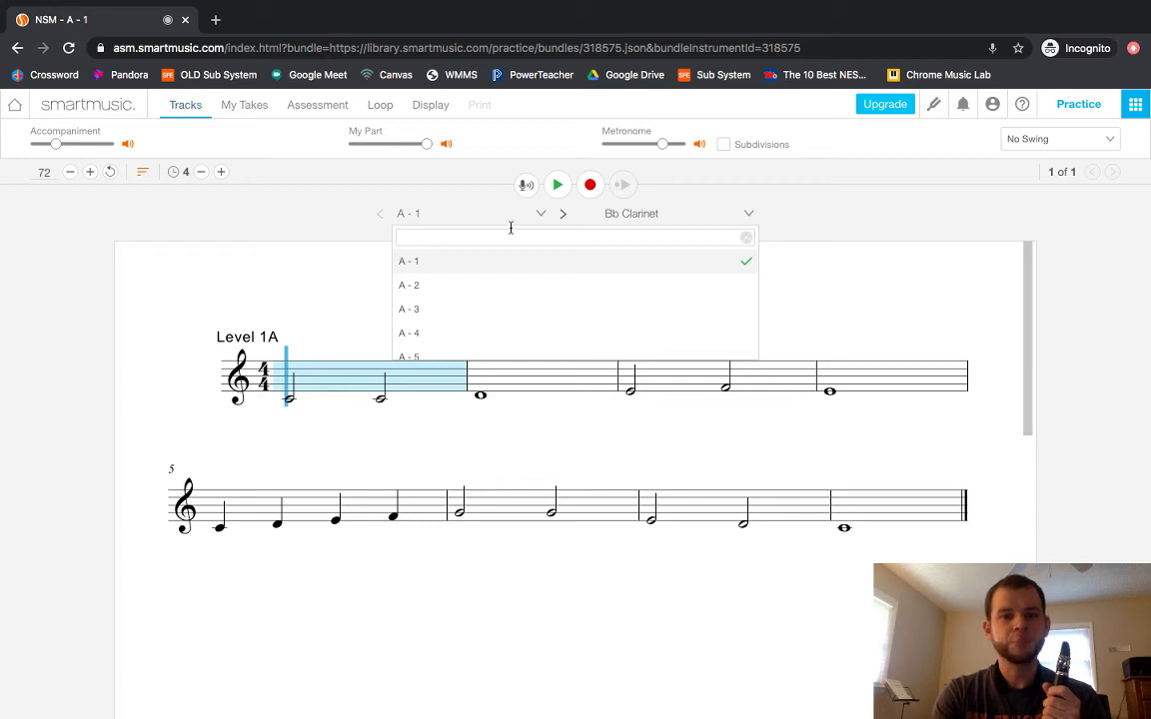
scroll(459, 293, "down", 3)
scroll(460, 295, "down", 20)
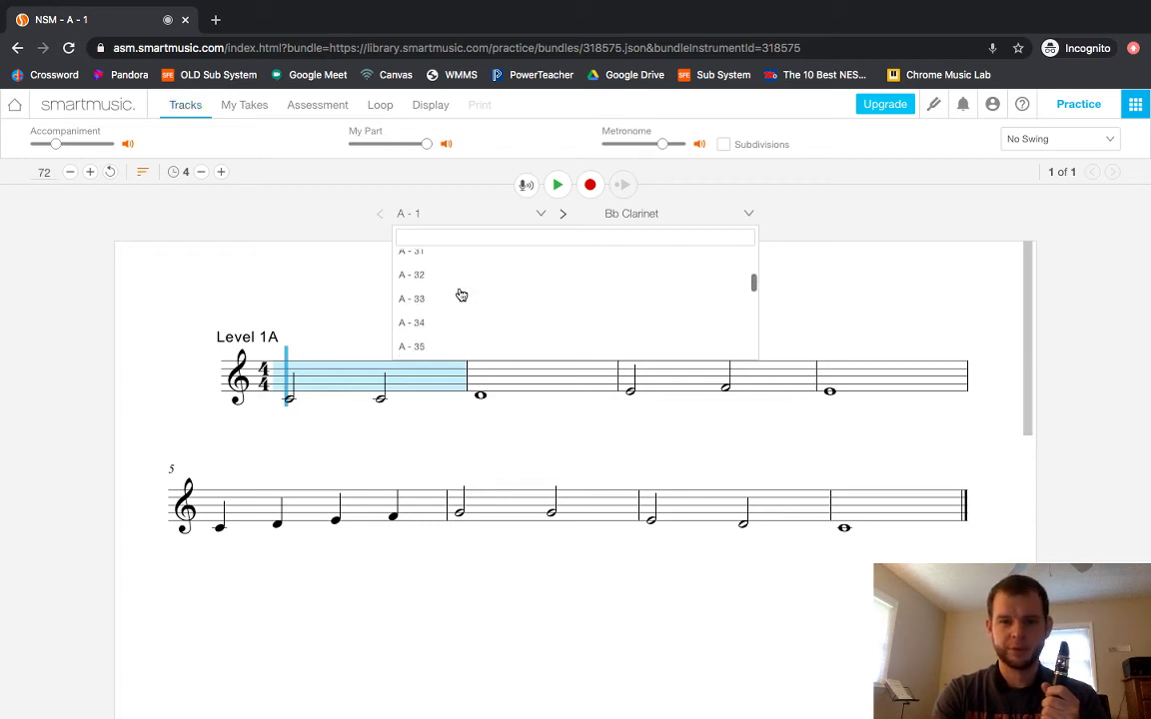
scroll(460, 295, "down", 10)
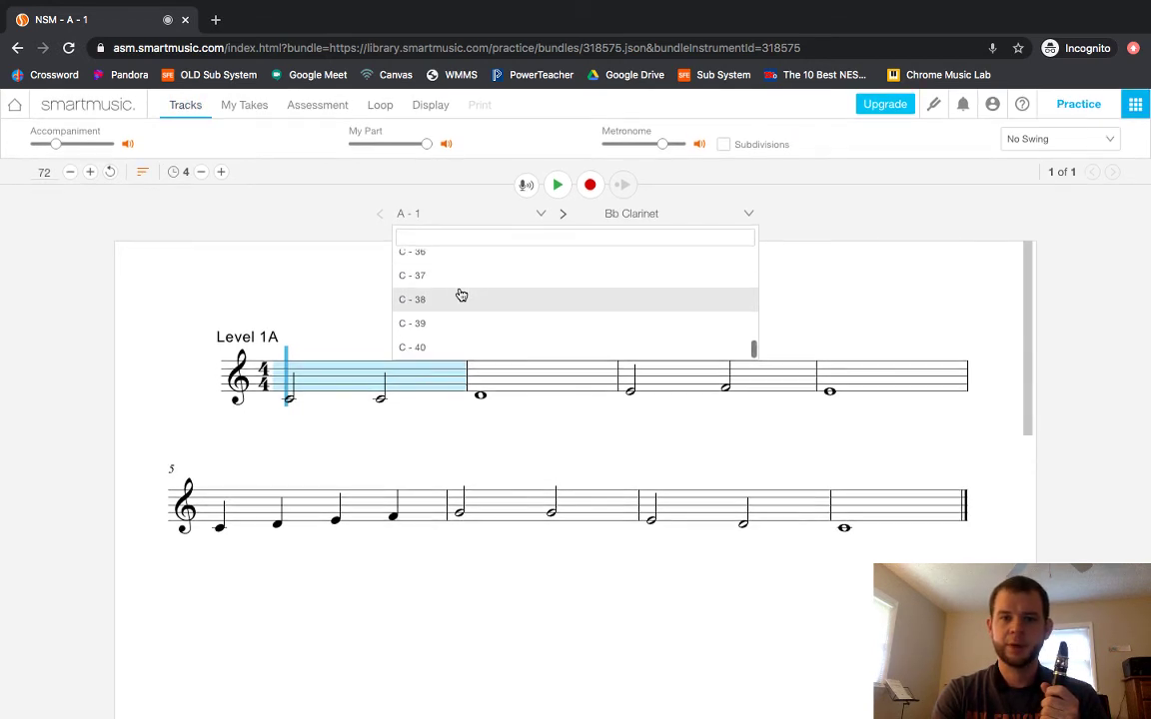
left_click(417, 356)
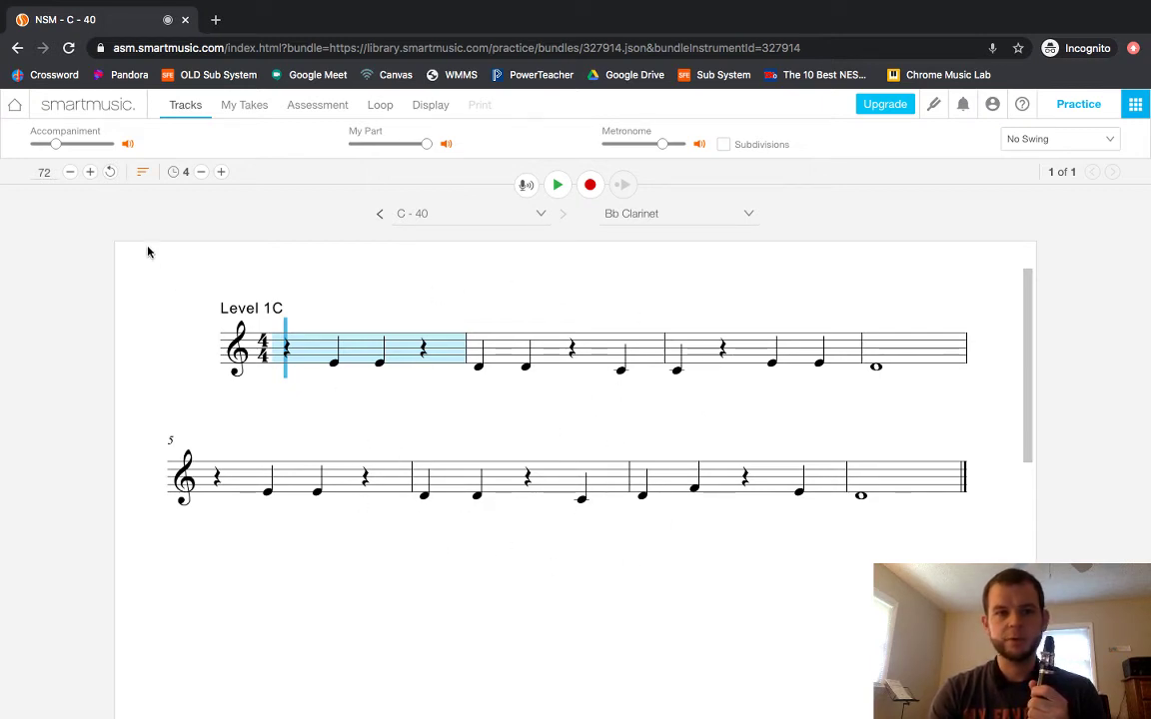
left_click(15, 108)
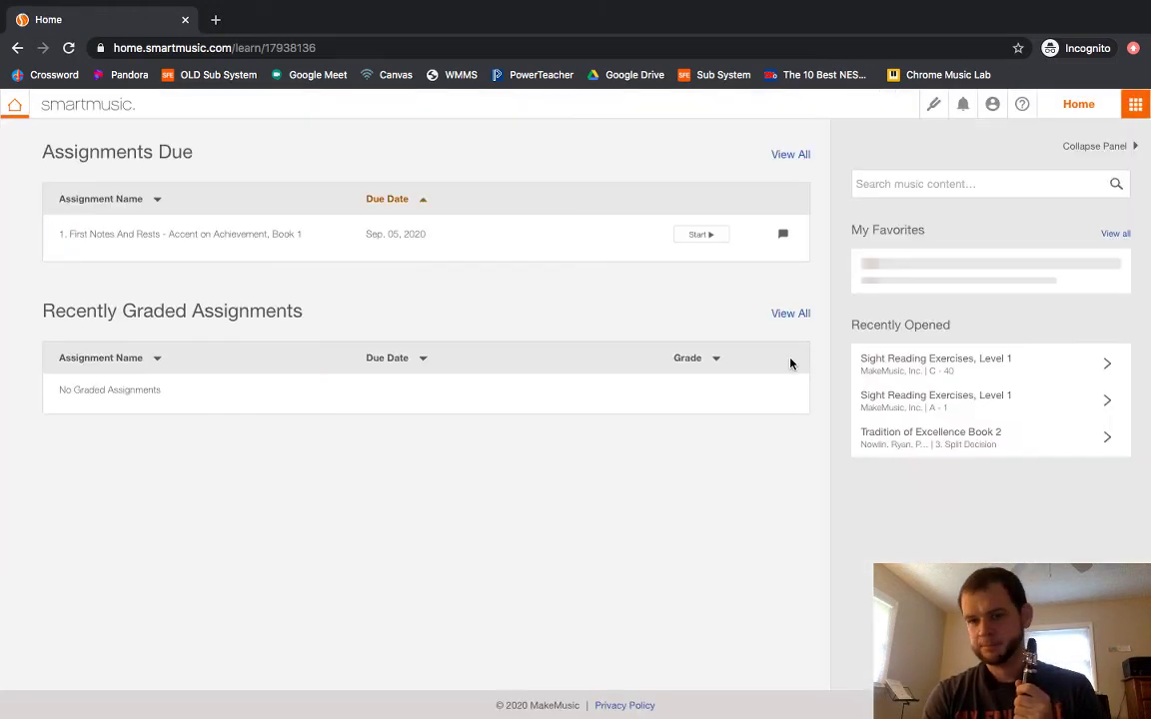
Browse the Exercises category and expand SmartMusic Exercises: Scales.
scroll(790, 363, "down", 5)
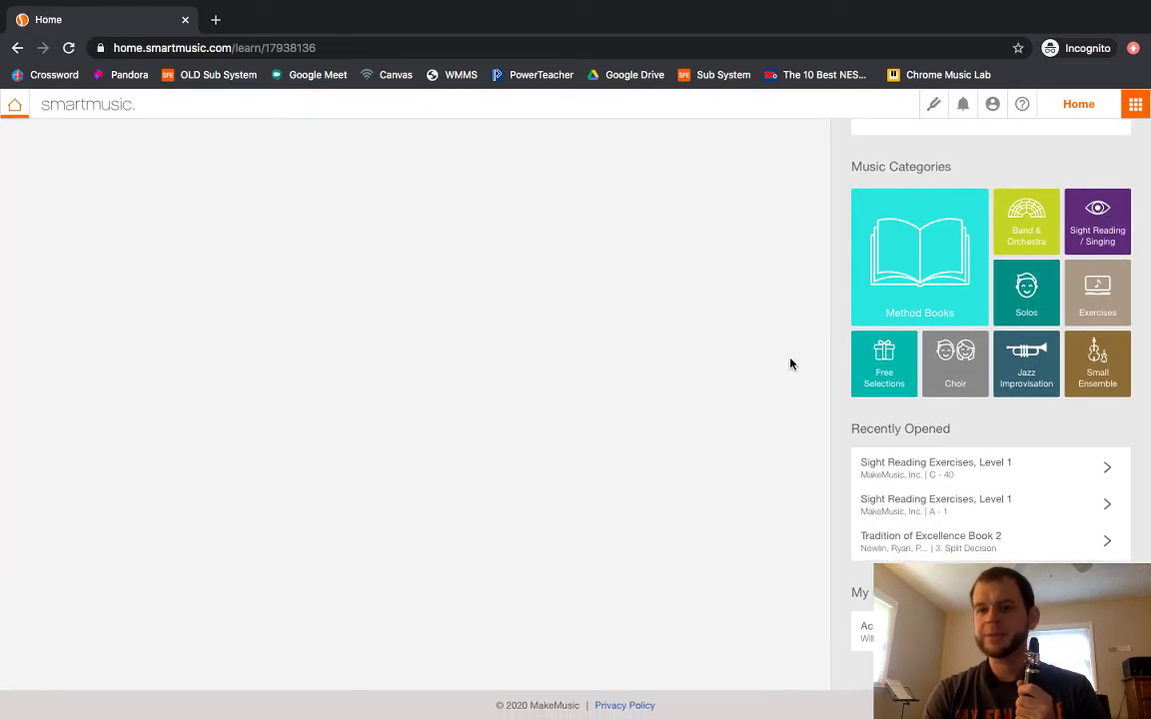
left_click(1102, 300)
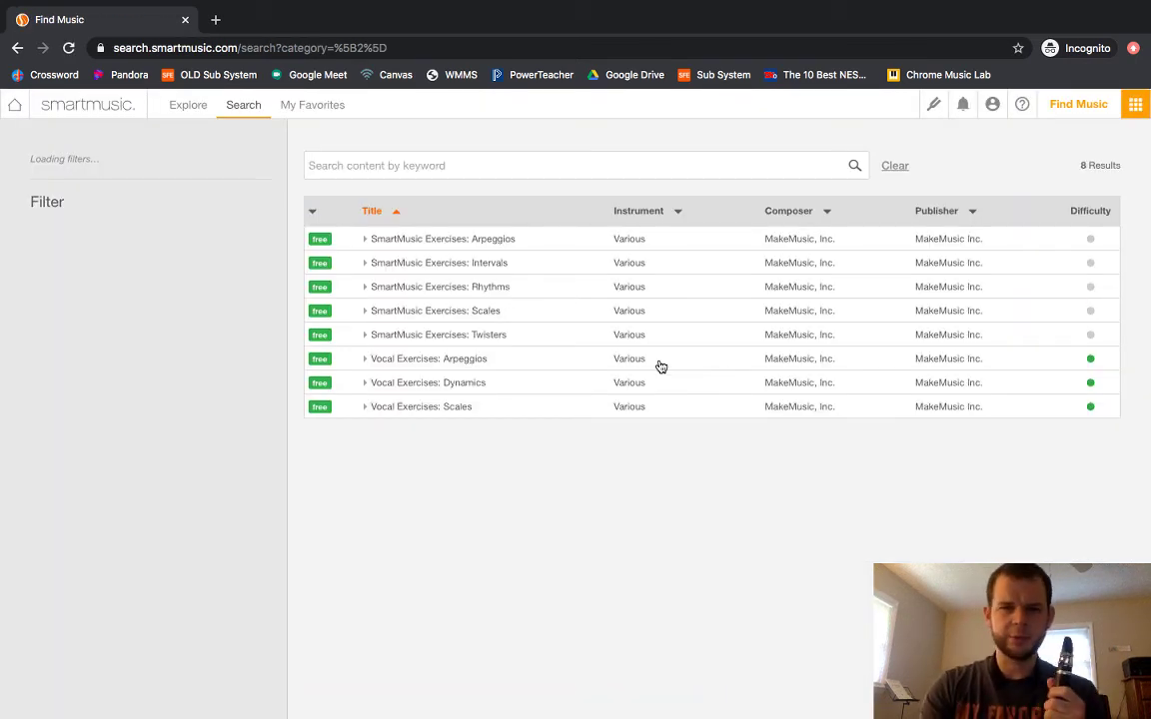
left_click(510, 321)
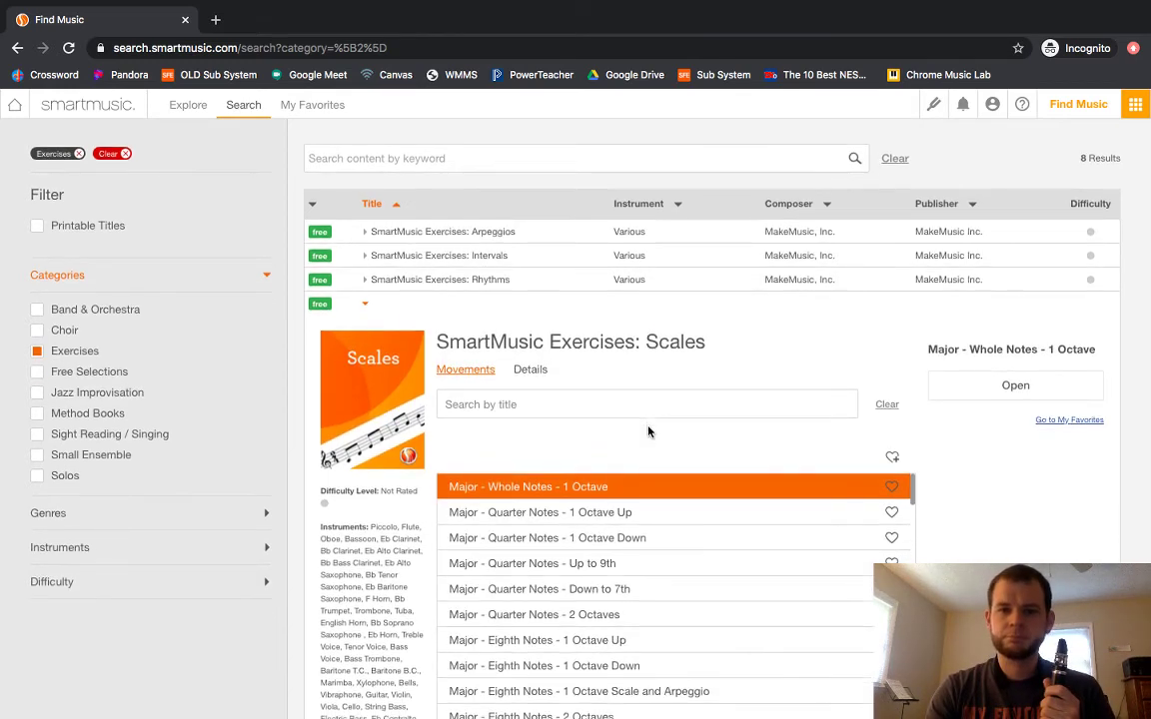
Open the Major - Quarter Notes - 1 Octave Up scale for Bb Clarinet.
scroll(943, 441, "down", 2)
scroll(944, 442, "down", 1)
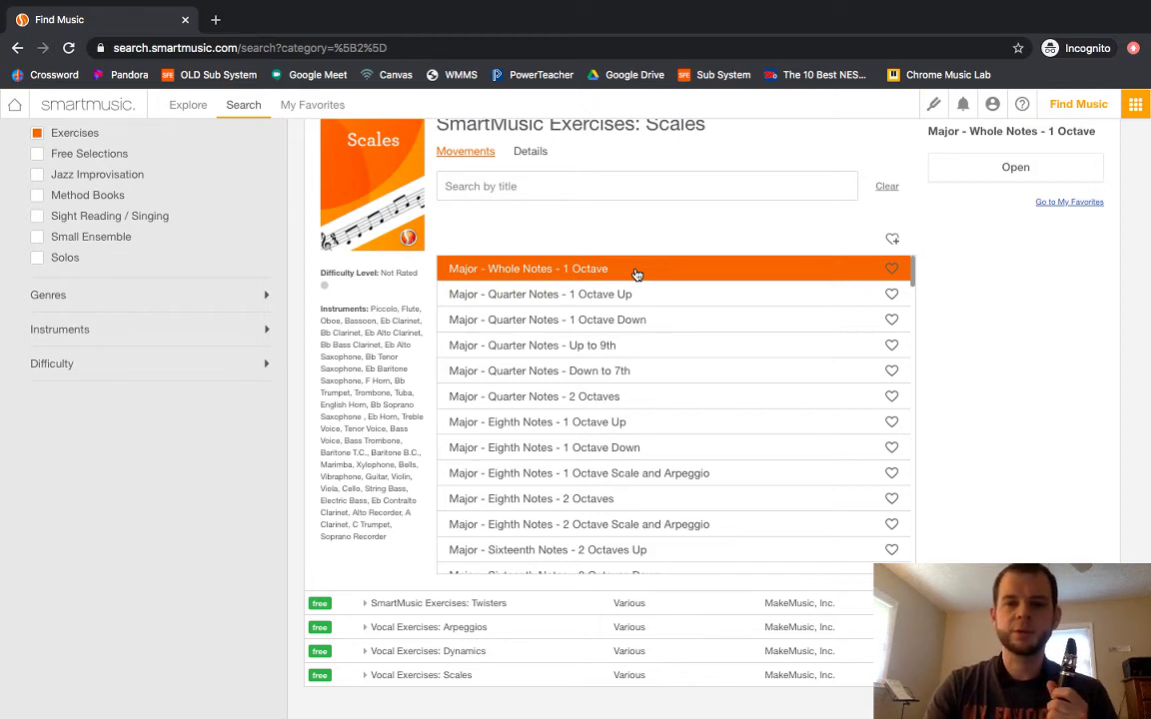
left_click(519, 300)
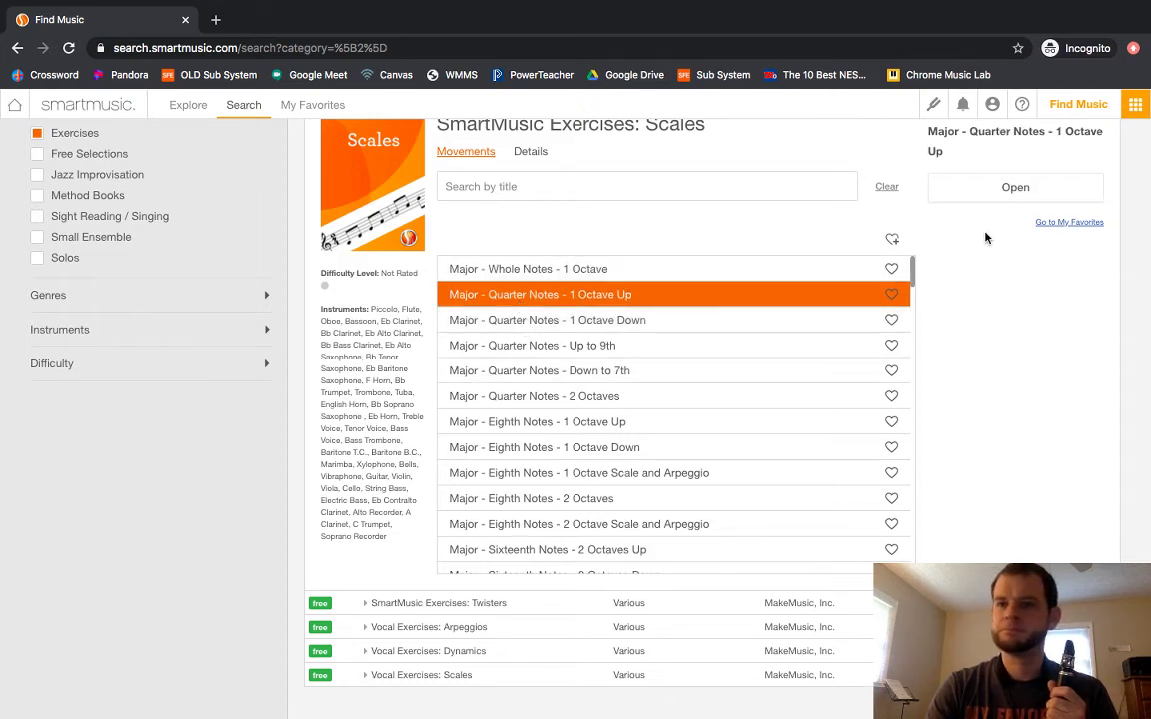
left_click(996, 190)
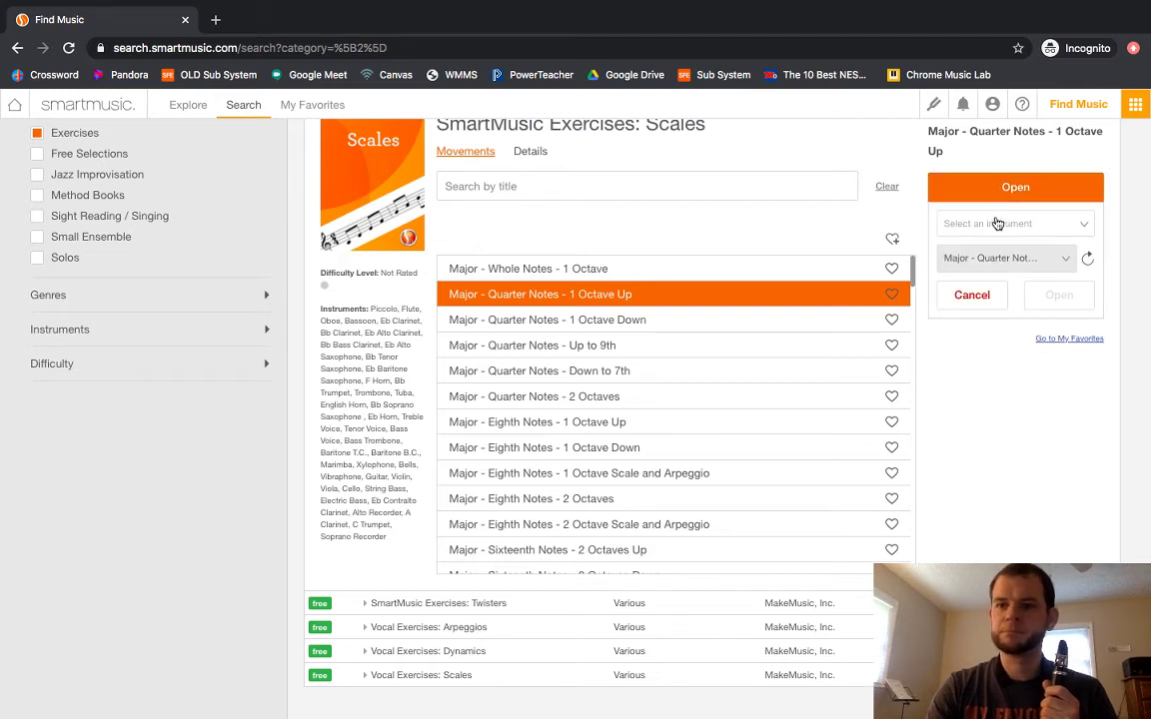
left_click(959, 223)
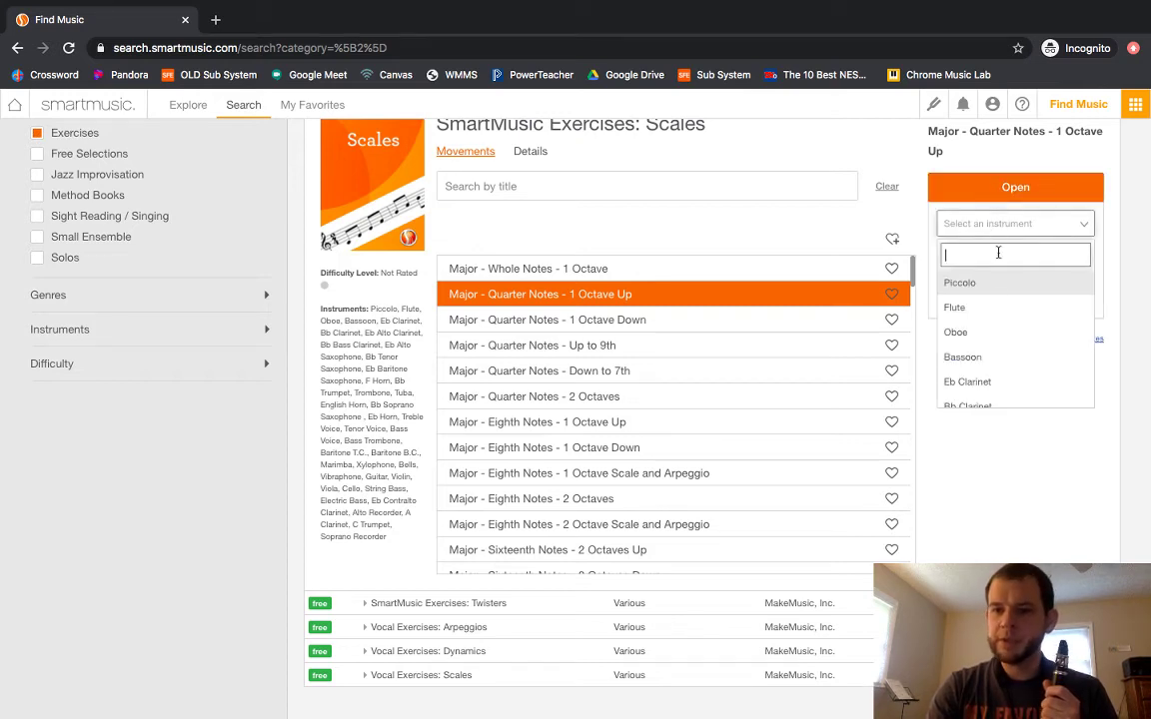
scroll(961, 390, "down", 1)
left_click(961, 390)
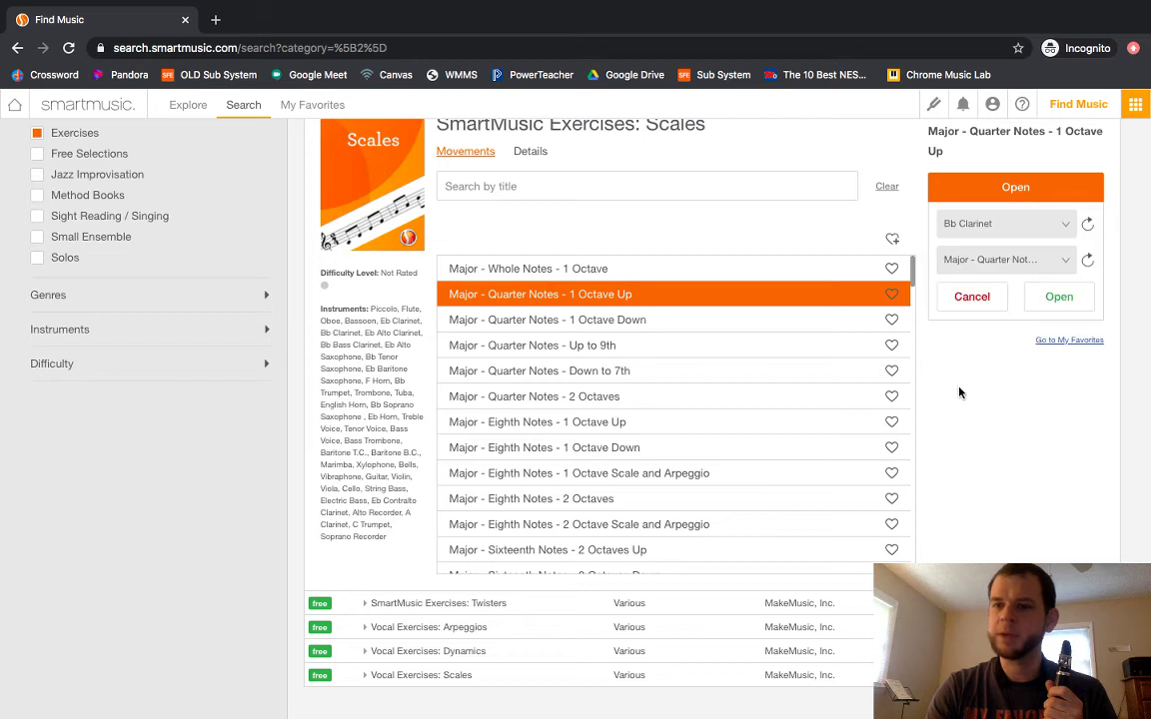
left_click(1054, 305)
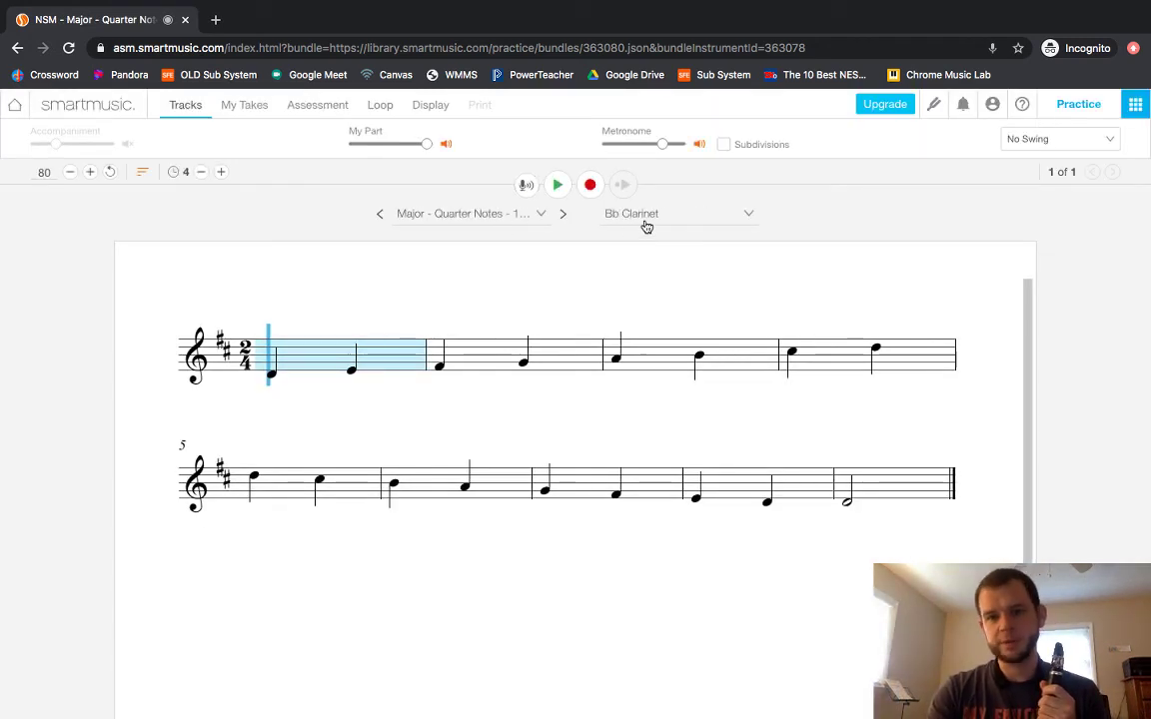
left_click(471, 217)
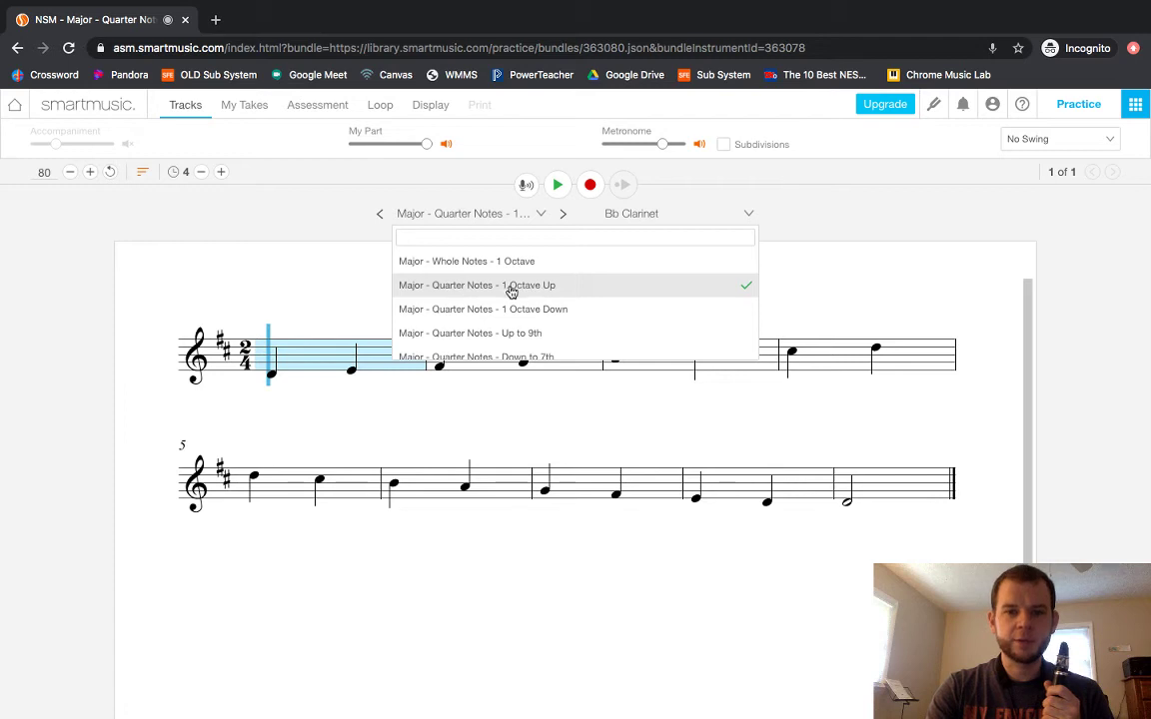
left_click(352, 282)
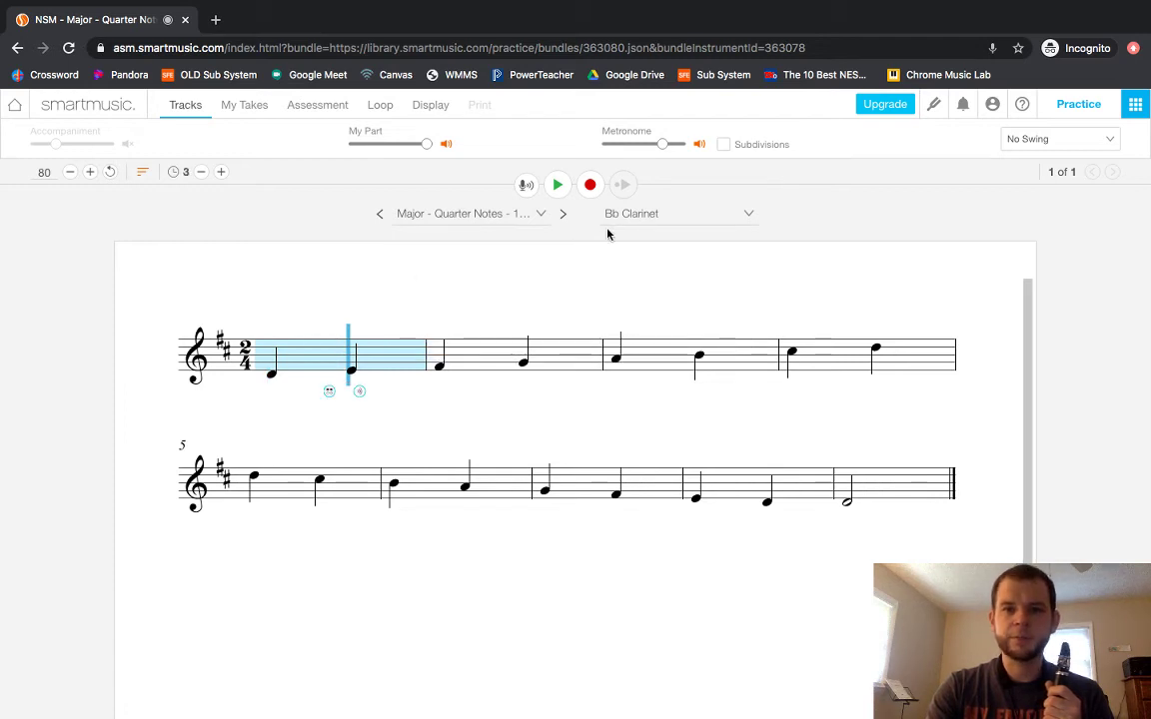
left_click(639, 217)
left_click(368, 259)
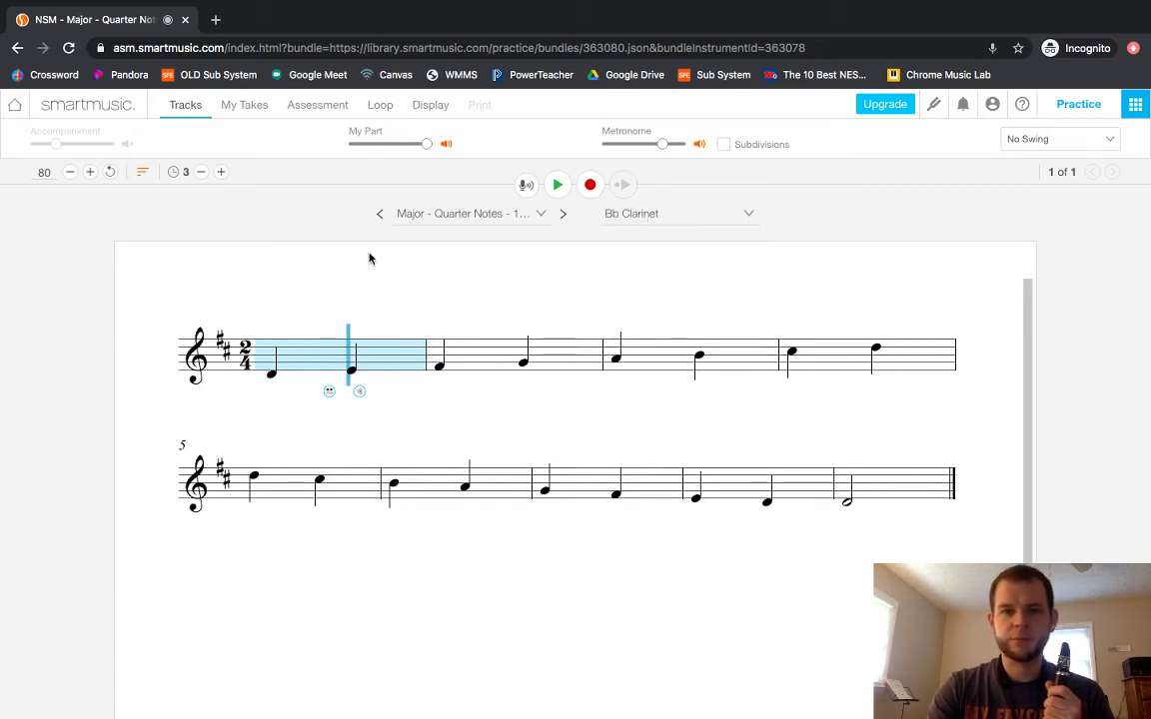
left_click(252, 419)
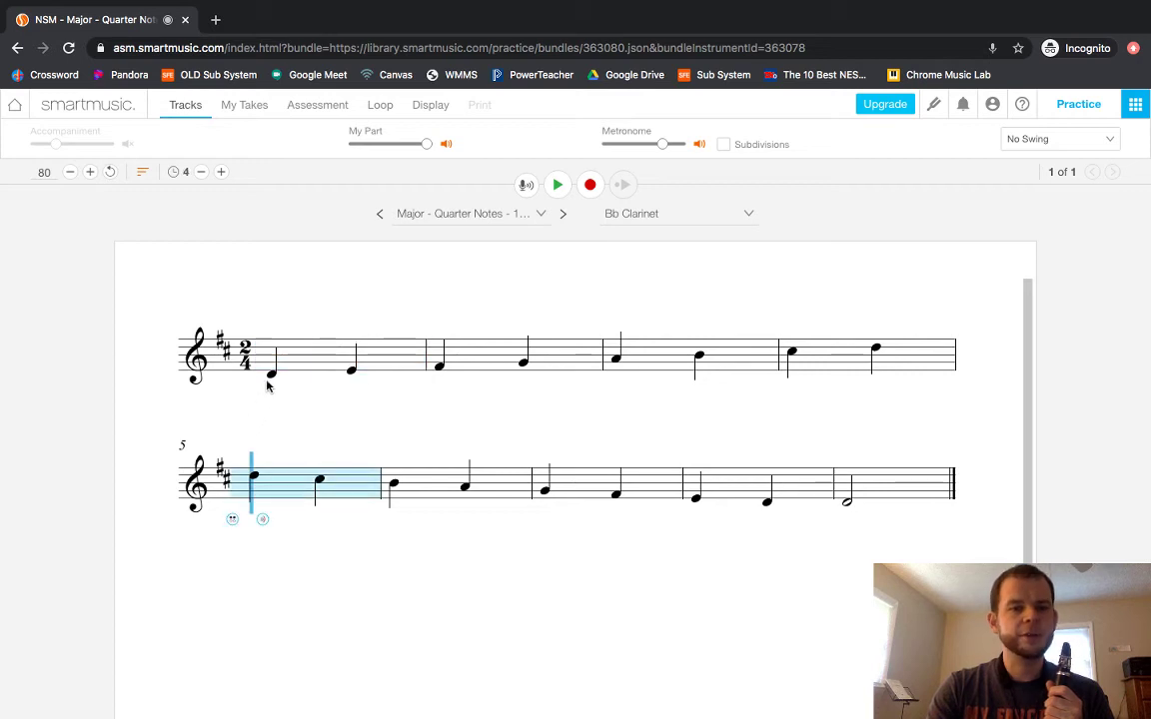
left_click(266, 387)
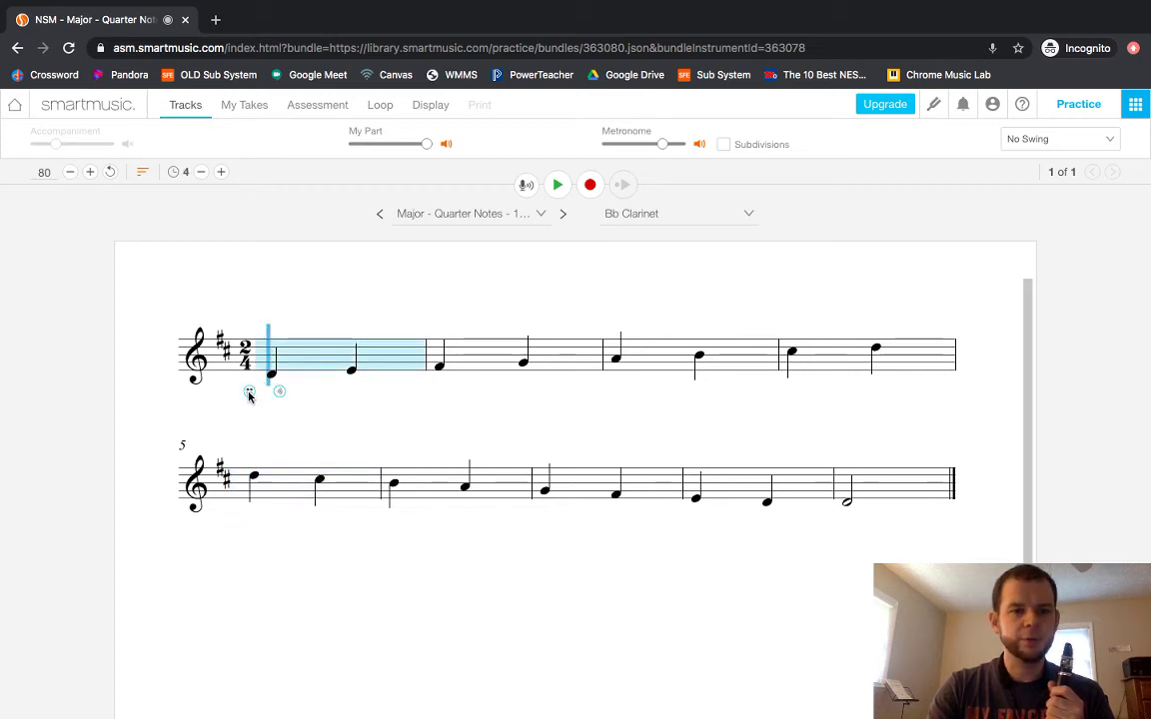
left_click(249, 390)
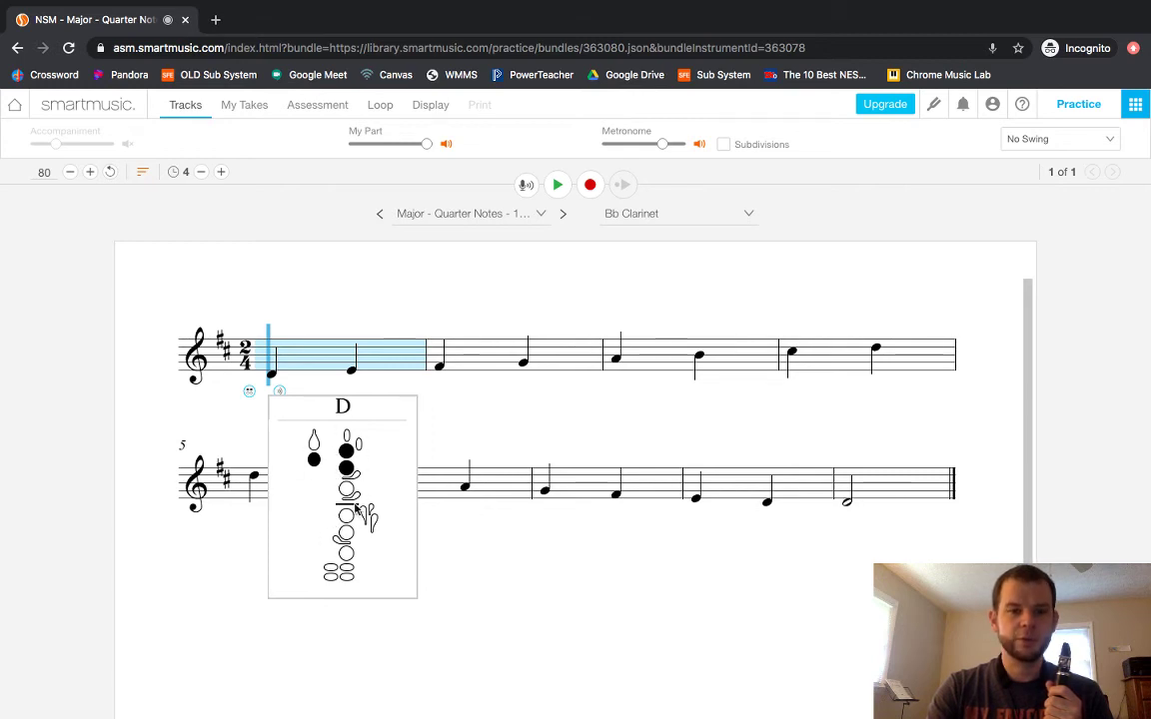
left_click(284, 351)
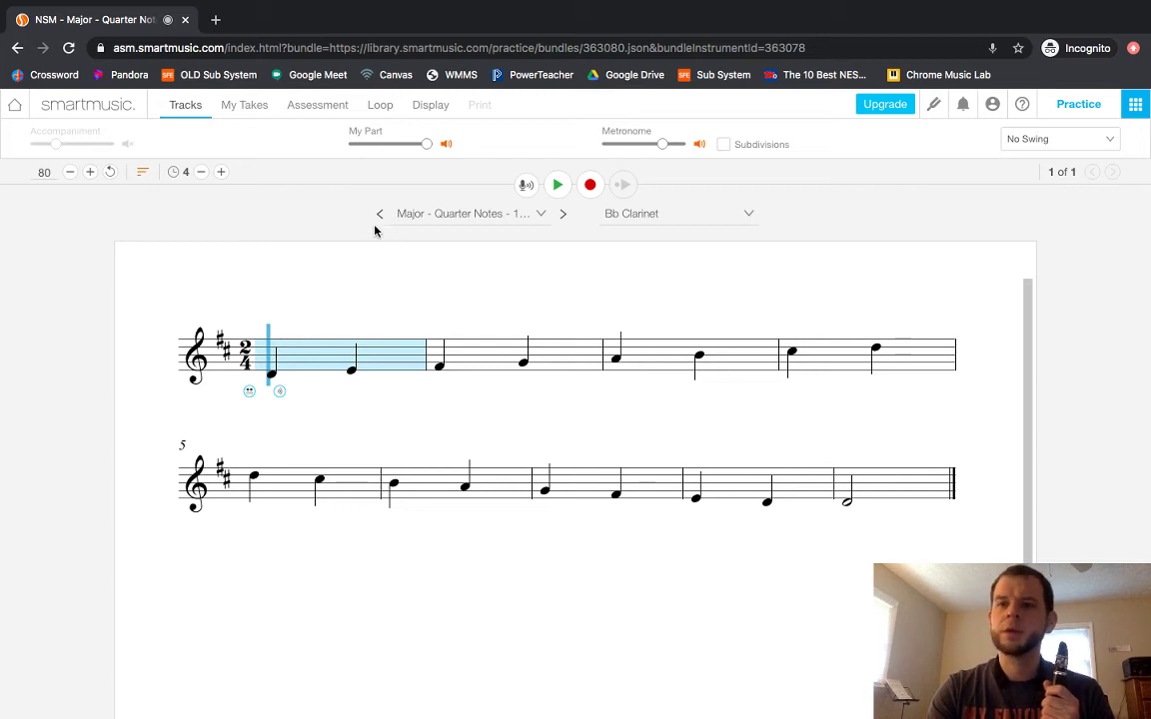
Transpose the scale to key 0#: C maj / A min in Display settings.
left_click(246, 106)
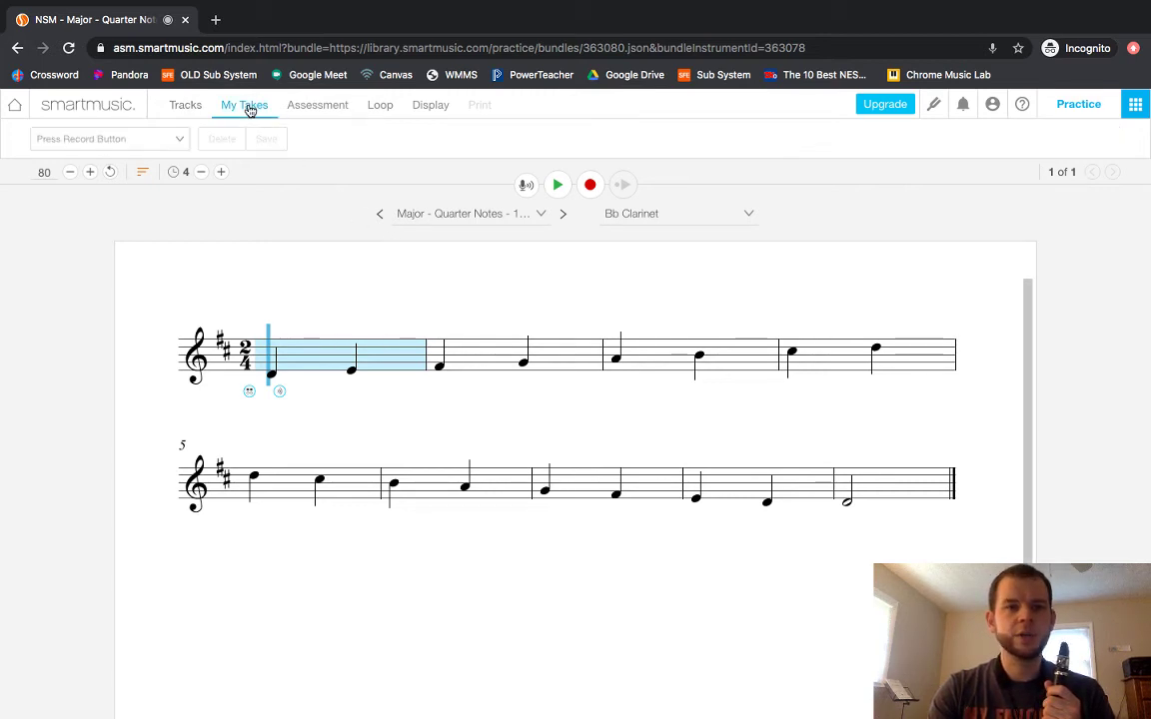
left_click(325, 108)
left_click(377, 110)
left_click(423, 117)
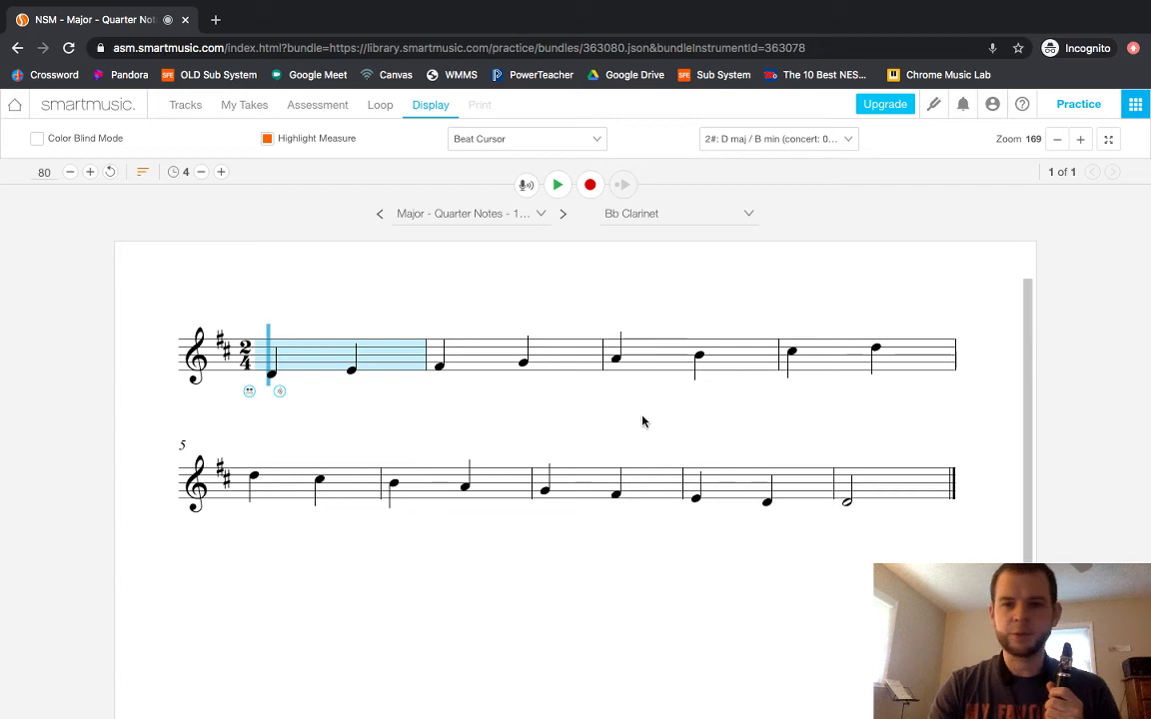
left_click(790, 141)
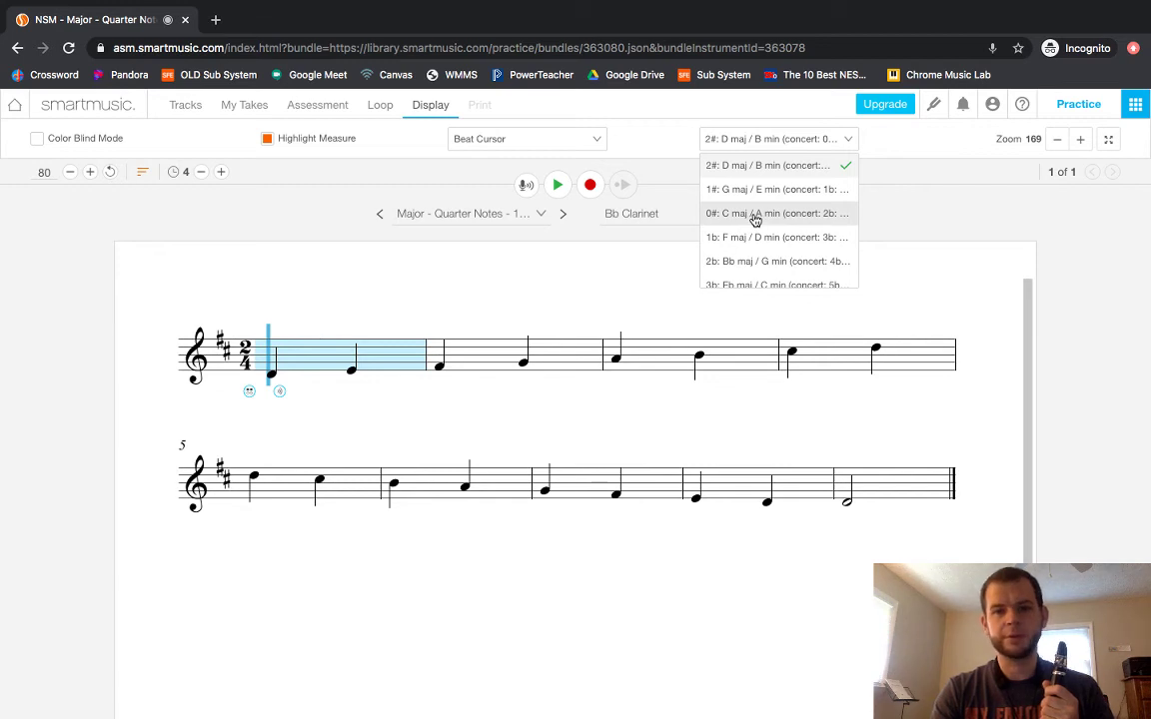
left_click(755, 214)
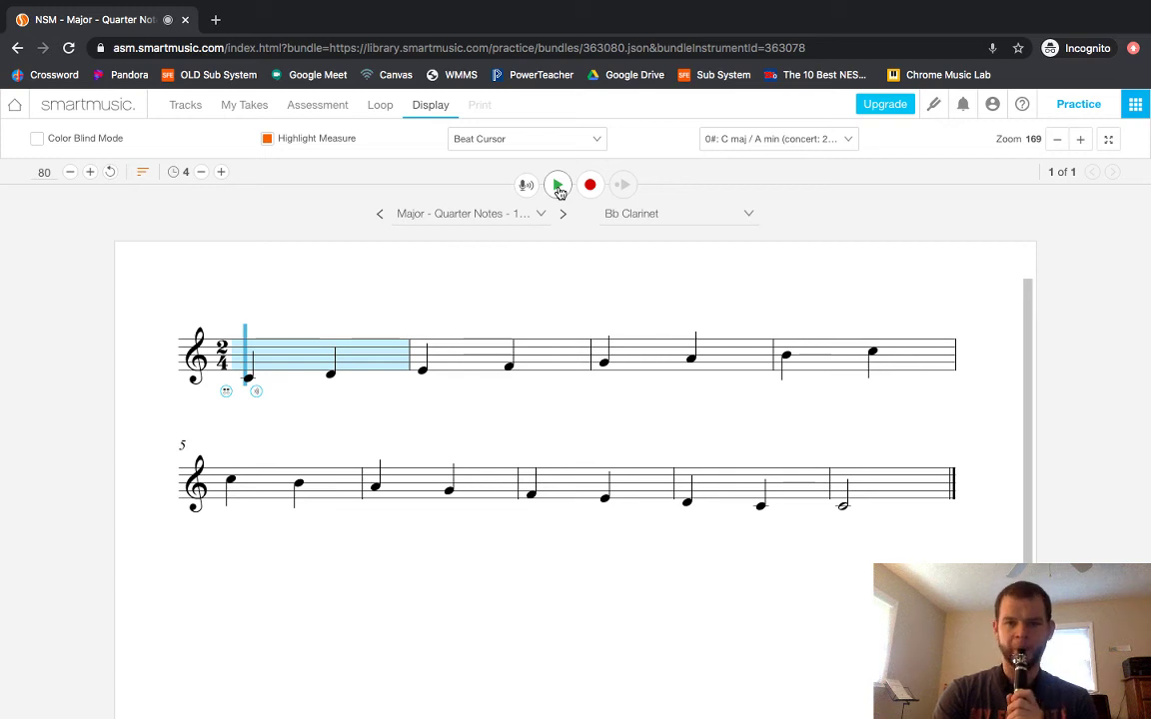
left_click(557, 186)
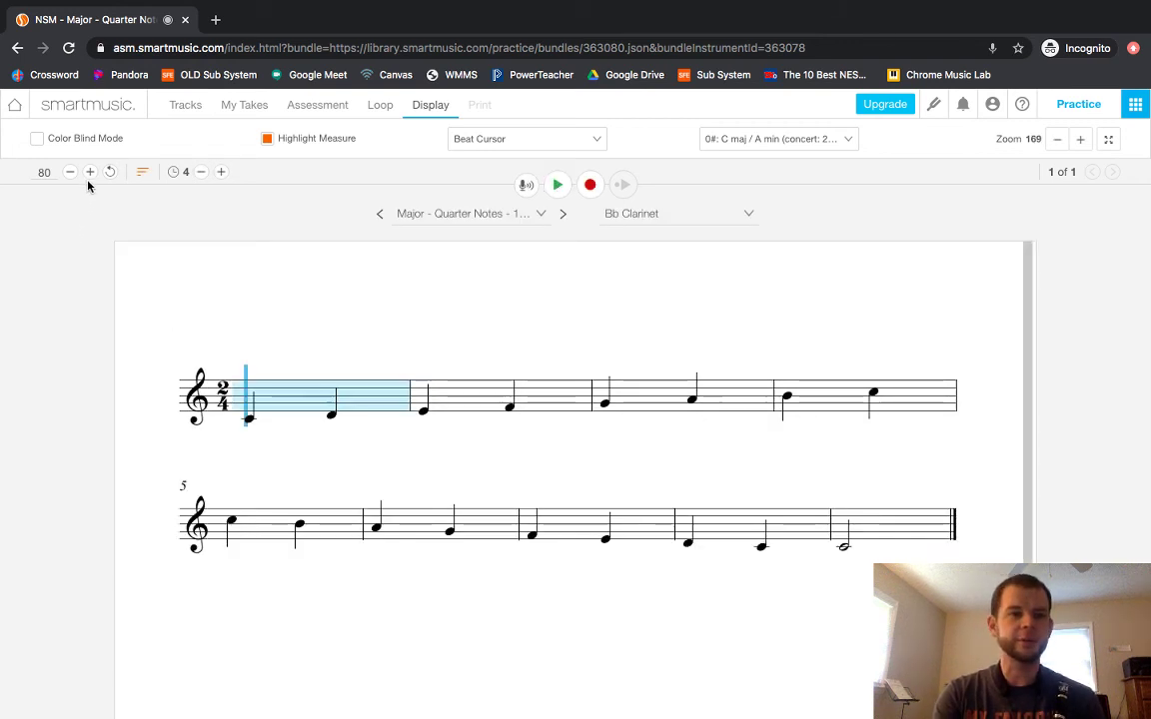
From the Twisters search results, open Major - Triplets - Pattern 1 for Bb Clarinet.
left_click(17, 49)
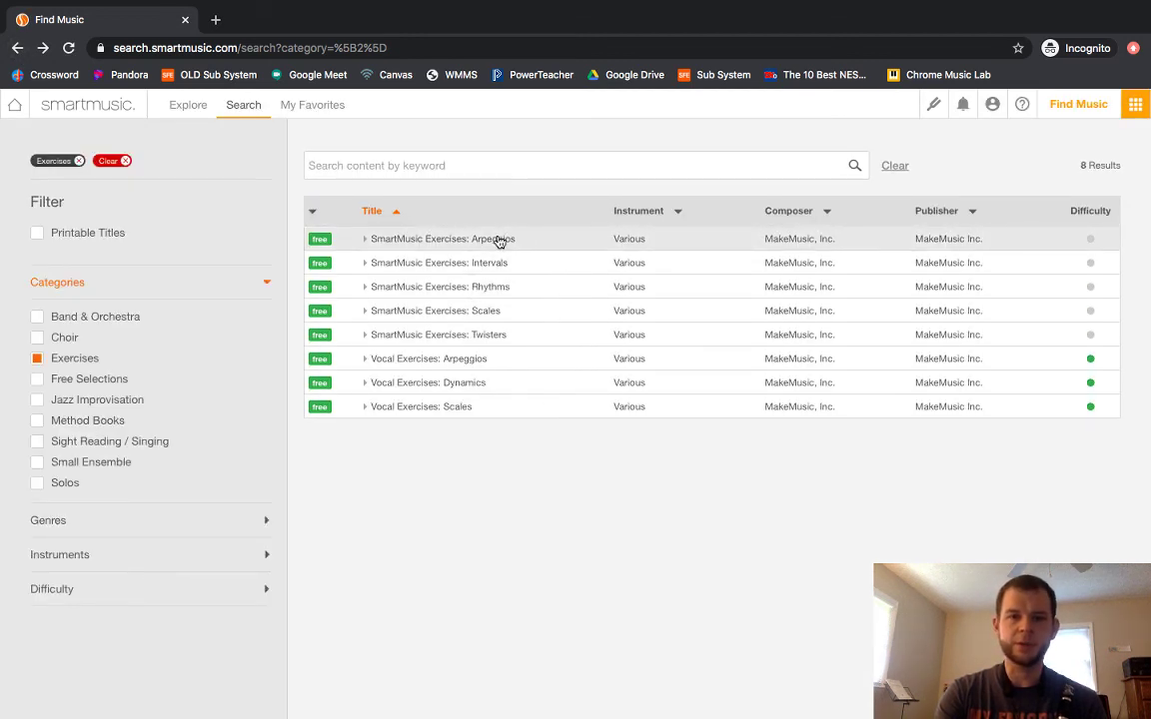
left_click(474, 337)
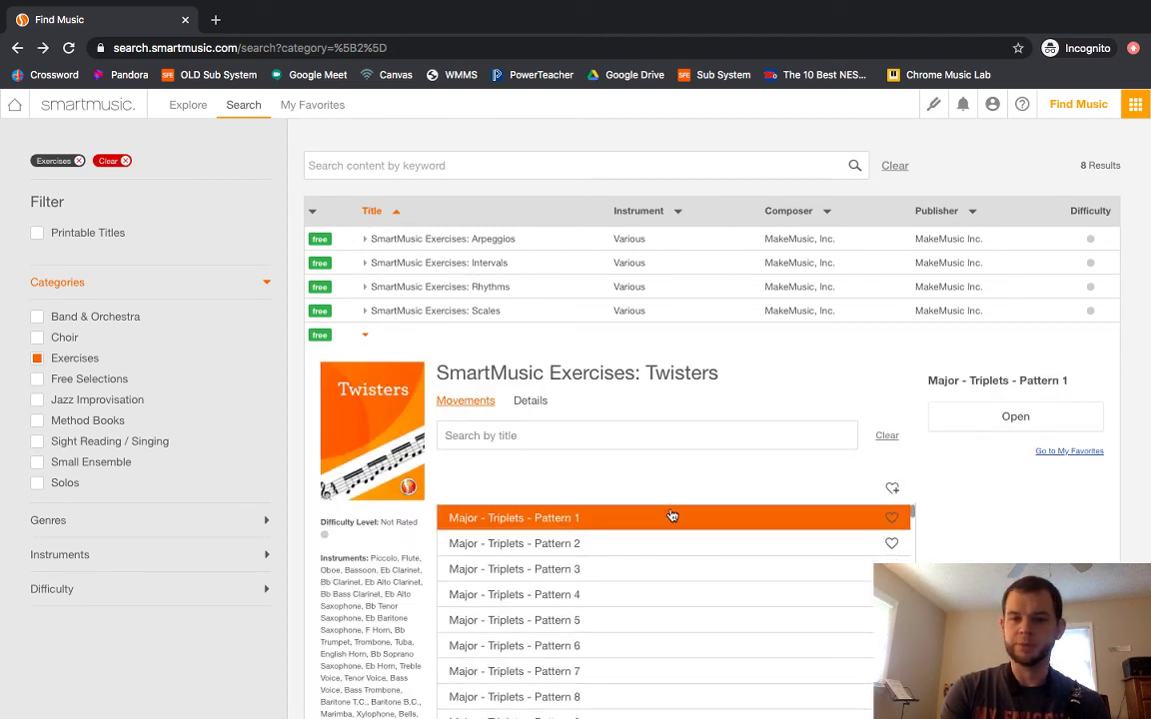
left_click(997, 421)
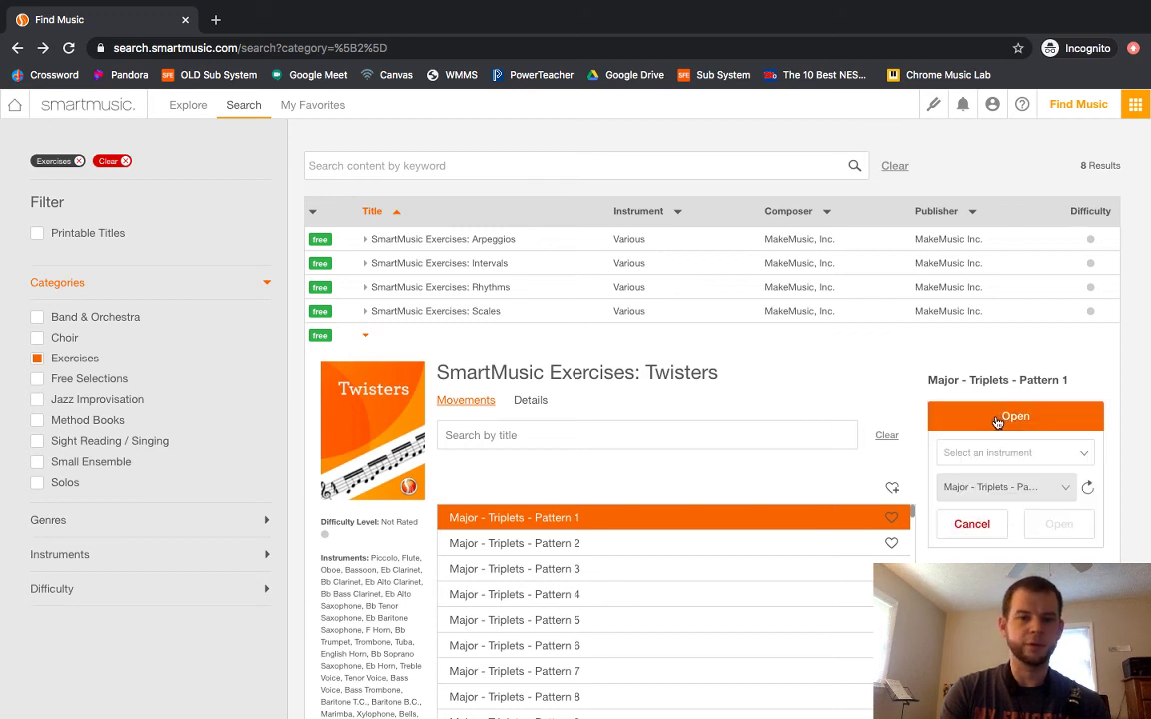
left_click(979, 455)
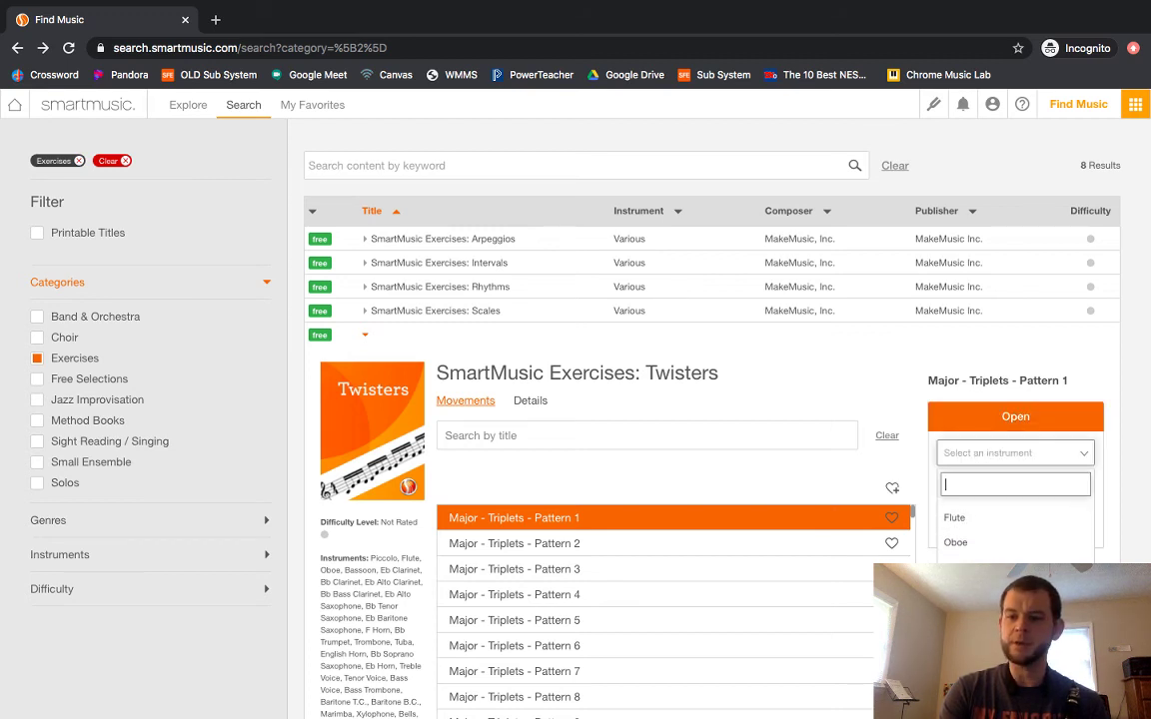
left_click(959, 636)
left_click(1057, 526)
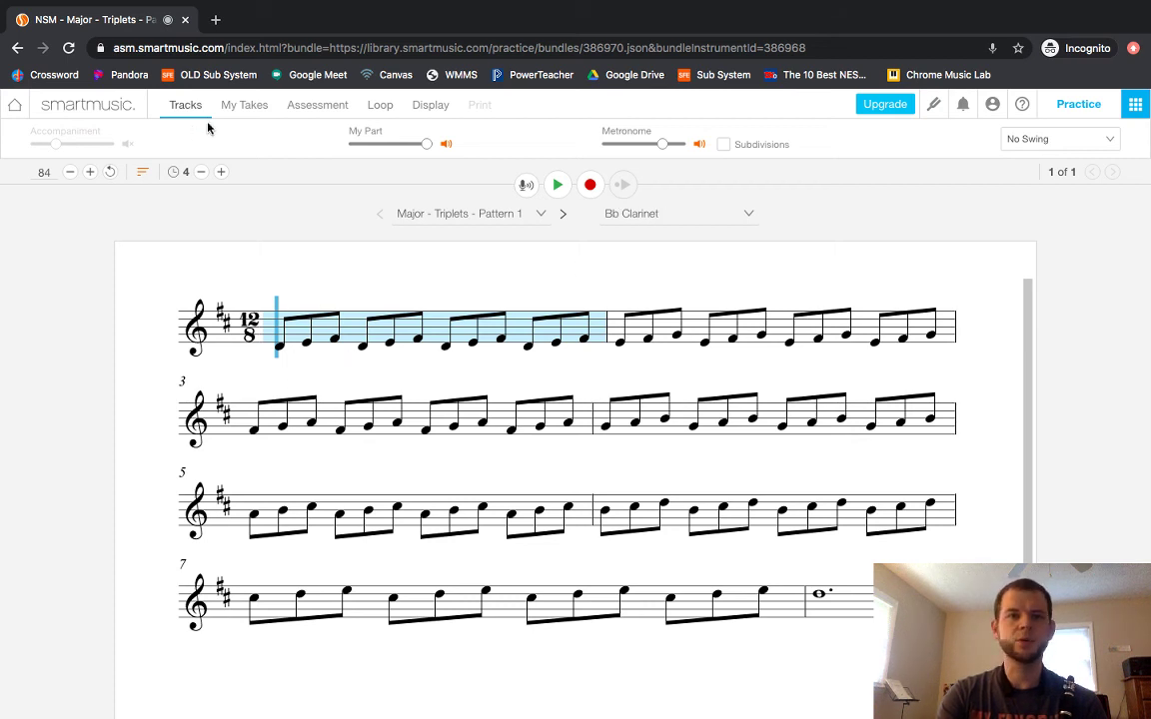
Transpose the score to 0#: C maj / A min, keeping the pattern and Bb Clarinet unchanged.
left_click(426, 110)
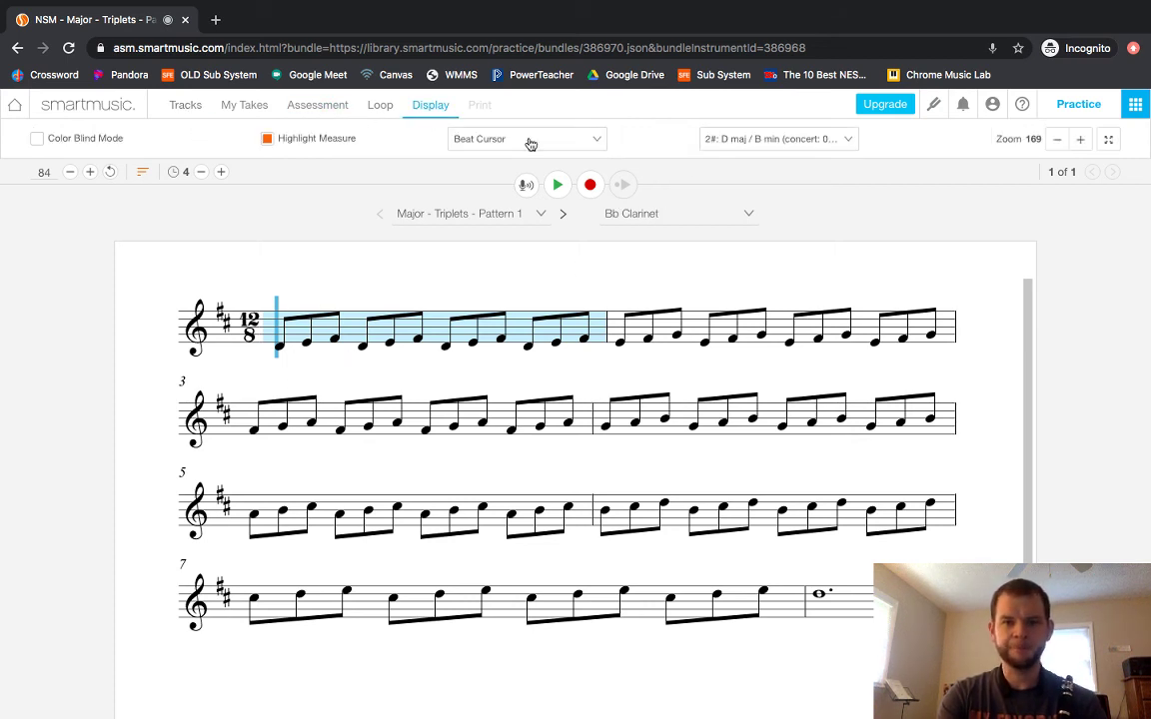
left_click(791, 142)
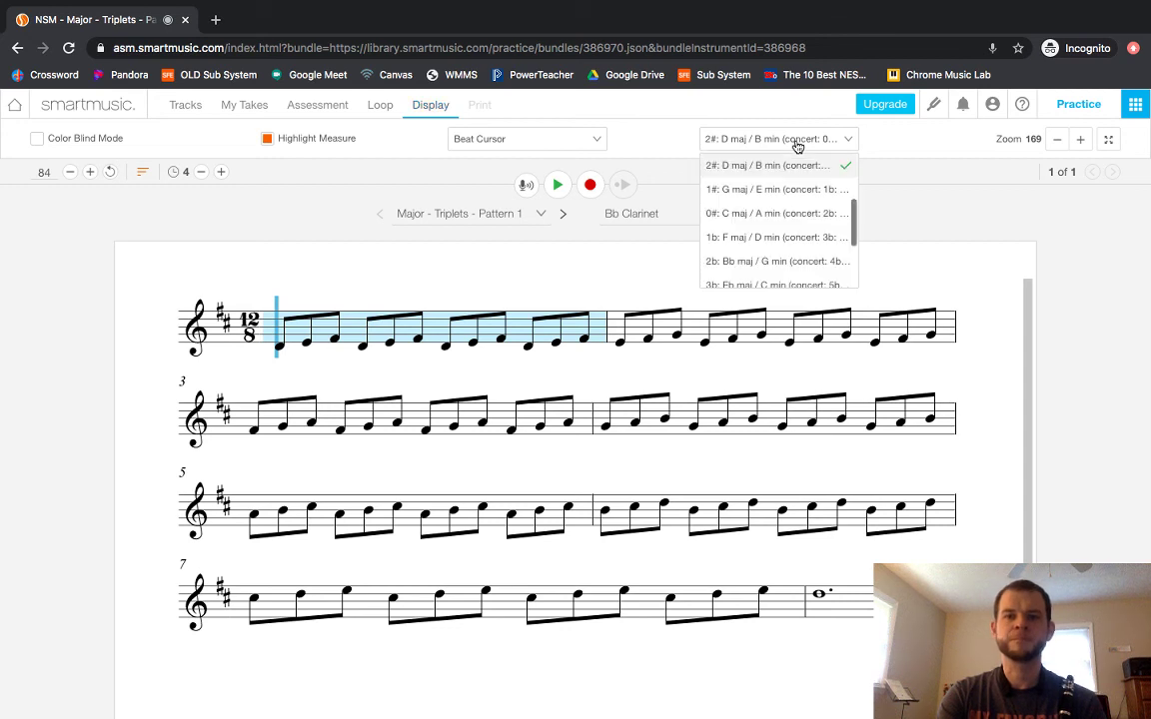
left_click(745, 213)
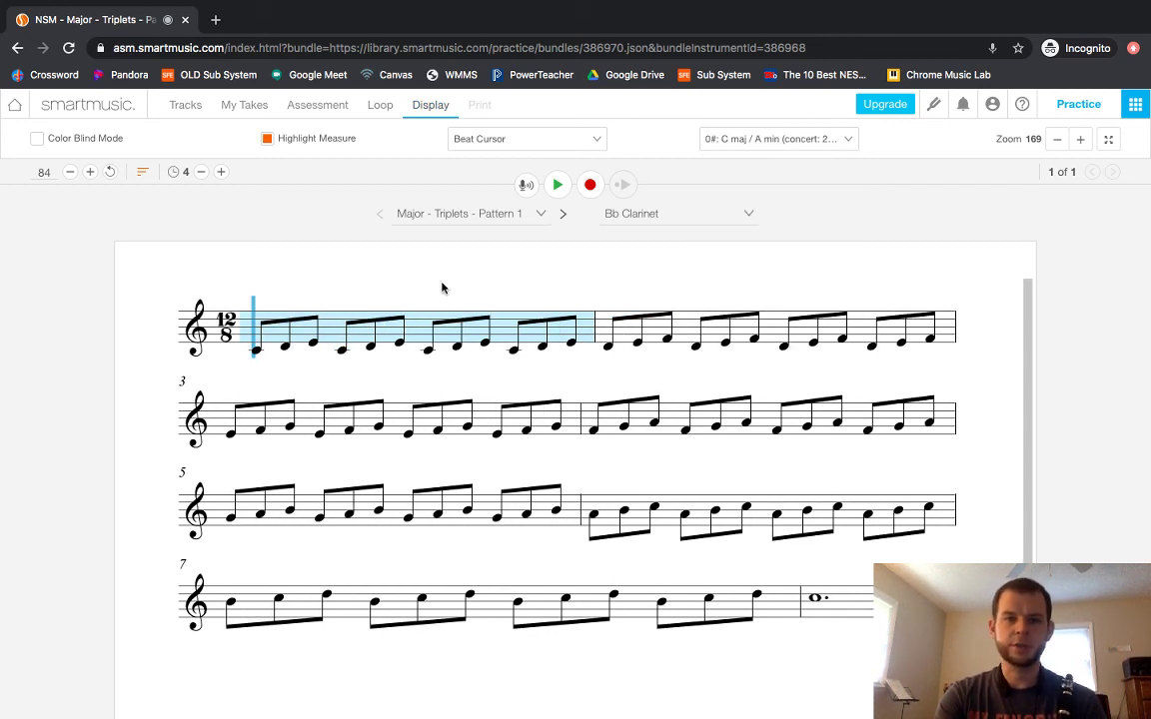
left_click(495, 219)
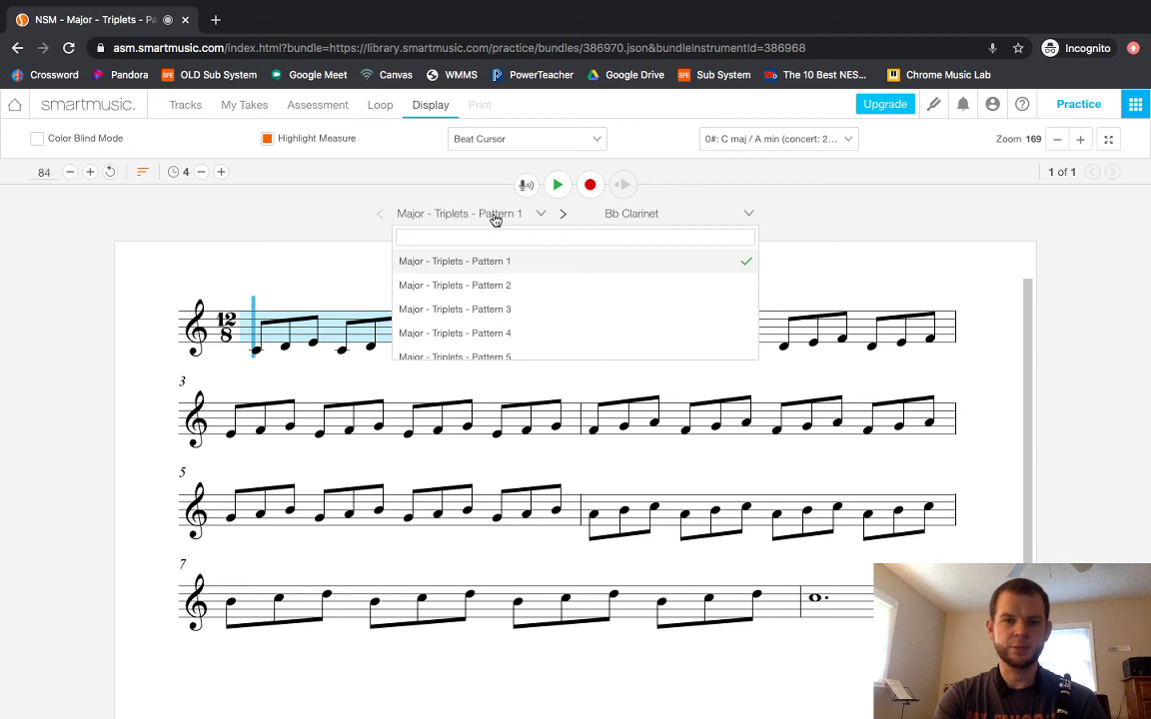
left_click(495, 218)
left_click(652, 223)
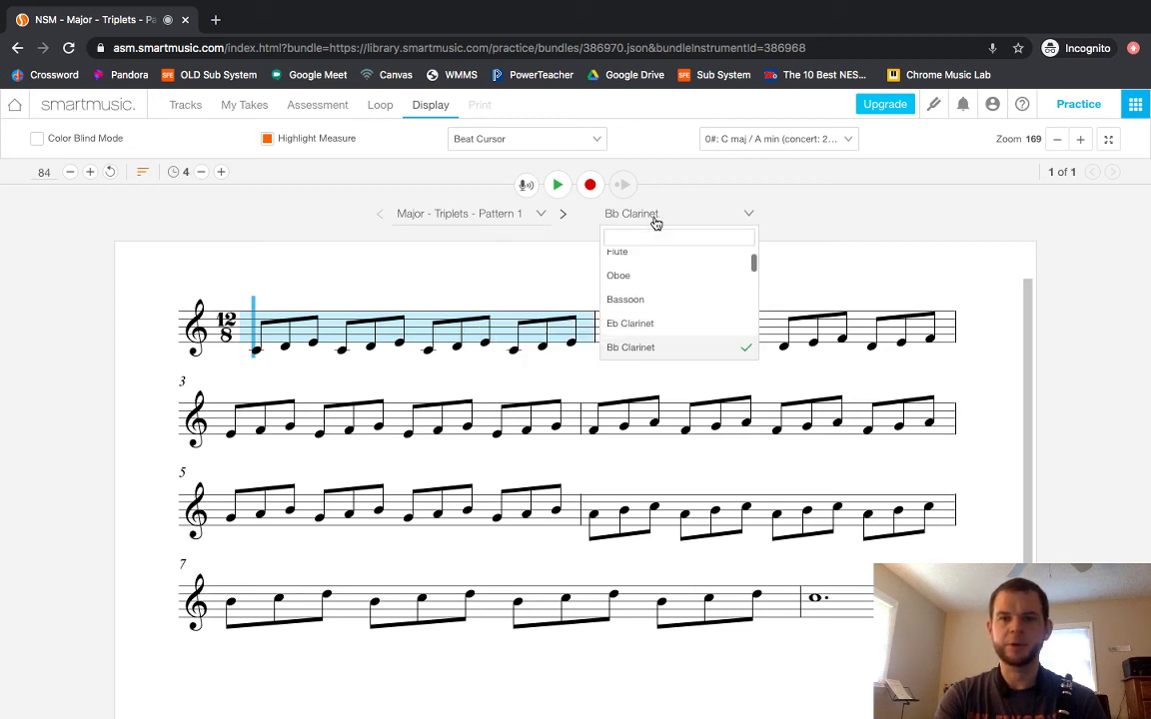
left_click(655, 223)
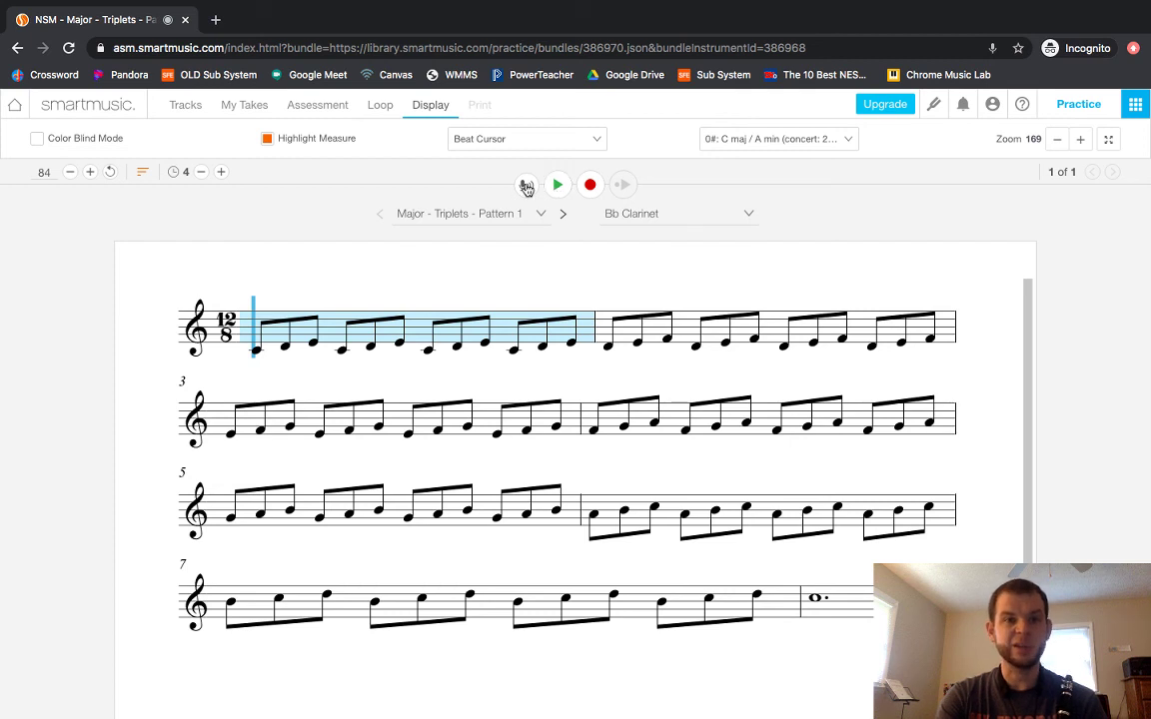
left_click(182, 101)
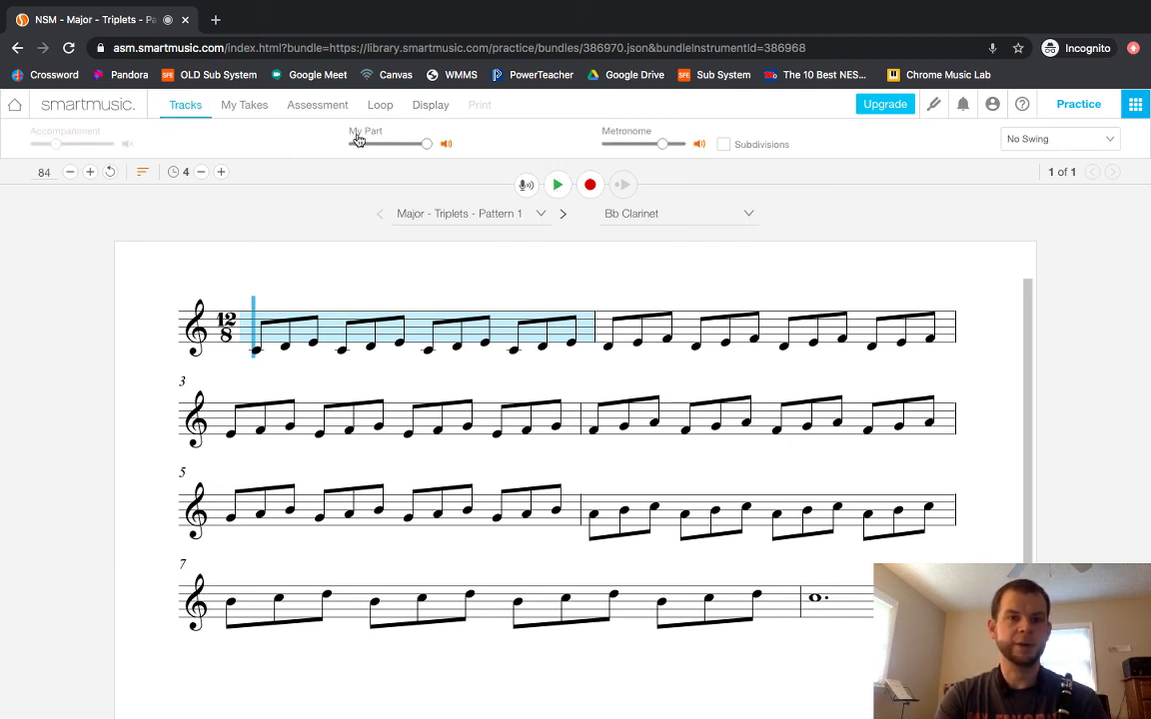
Play the exercise briefly, then lower the tempo to 66.
left_click(557, 186)
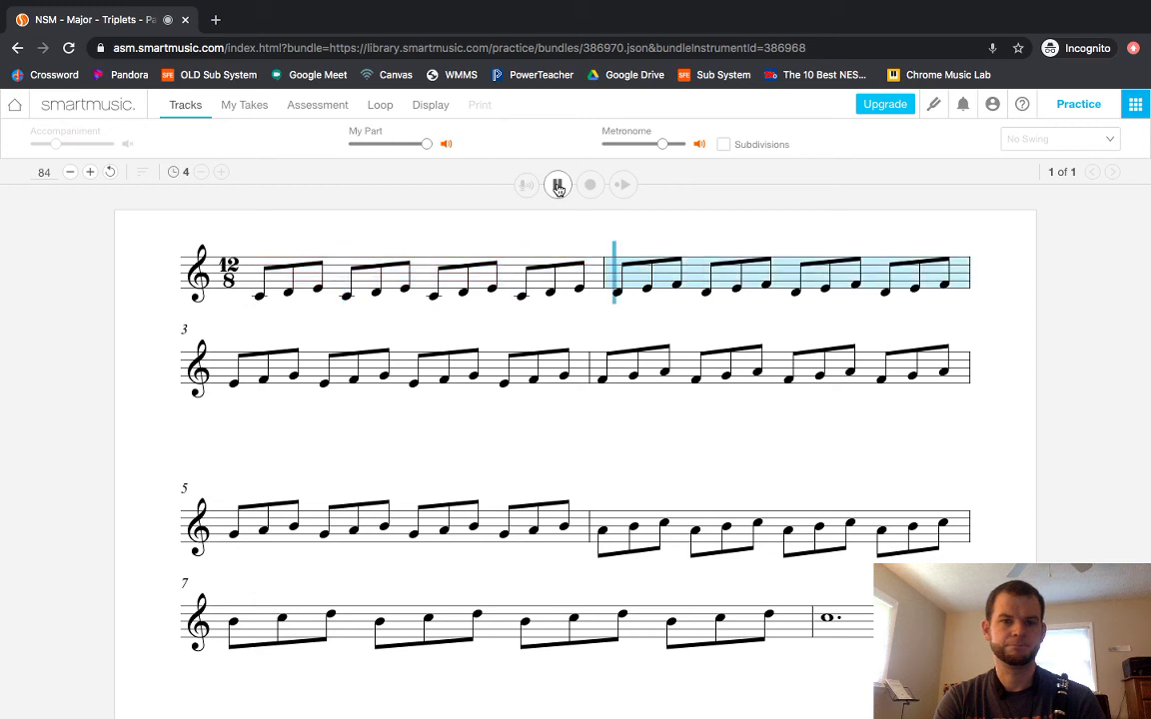
left_click(557, 186)
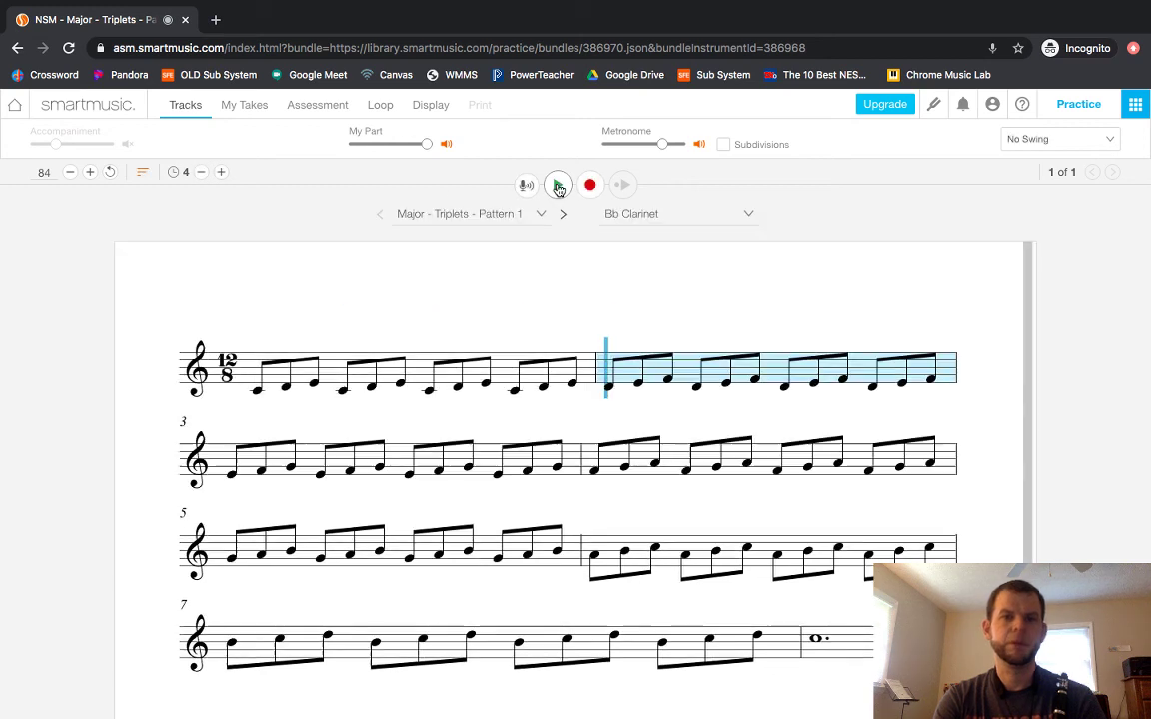
left_click(70, 173)
left_click(70, 173)
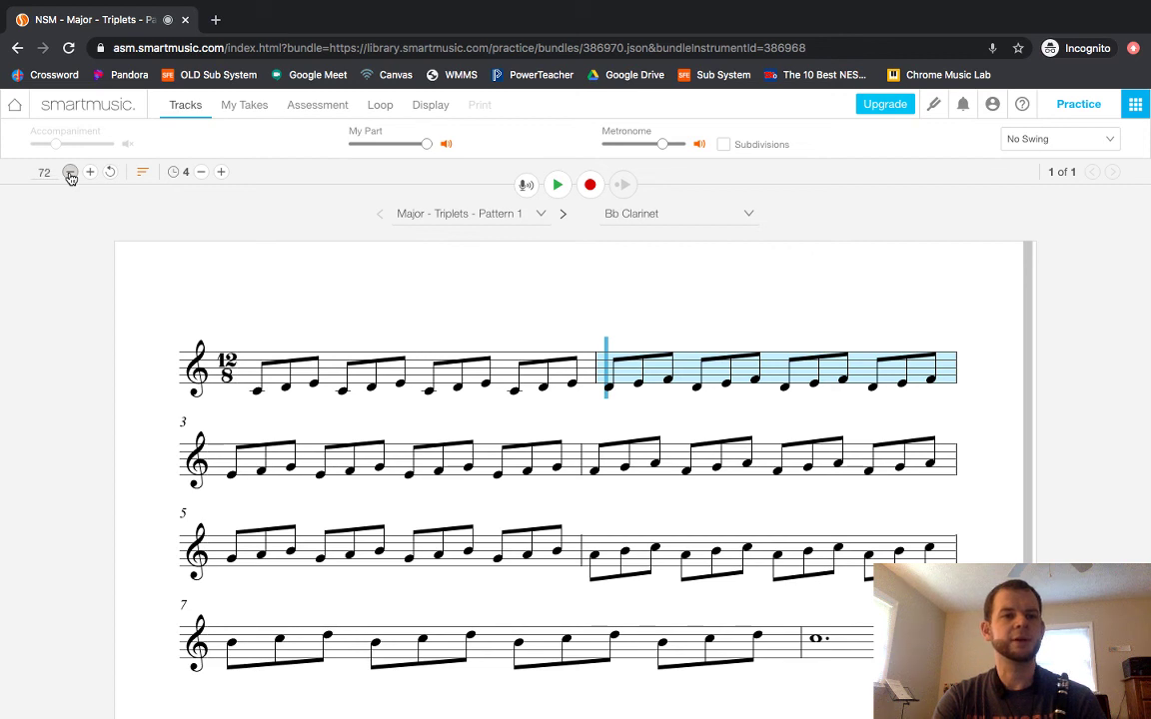
left_click(70, 172)
left_click(70, 173)
left_click(70, 173)
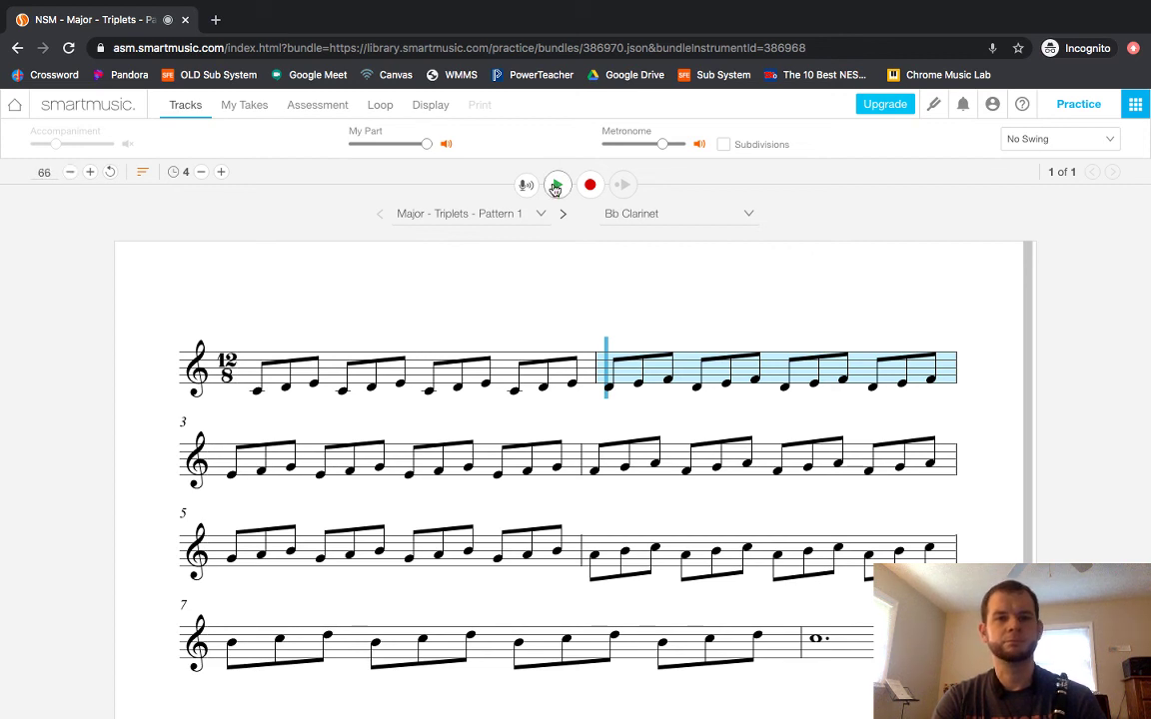
Play along at tempo 66, then raise the tempo to 91 and play partway through.
left_click(558, 186)
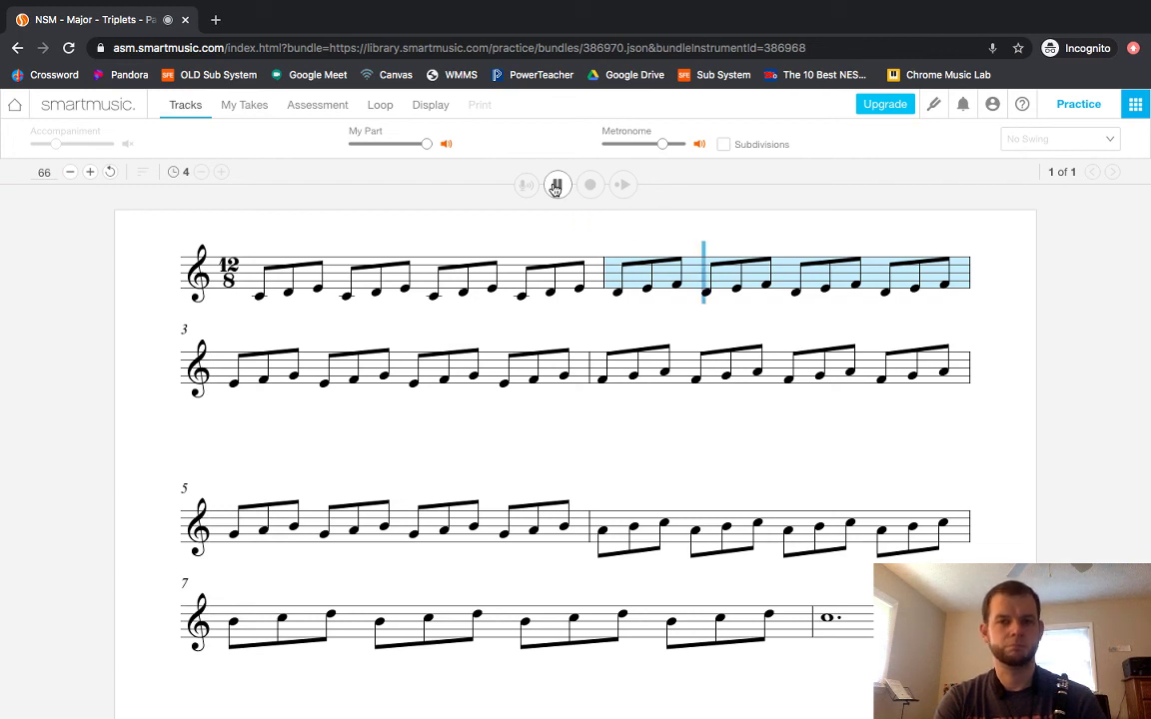
left_click(556, 188)
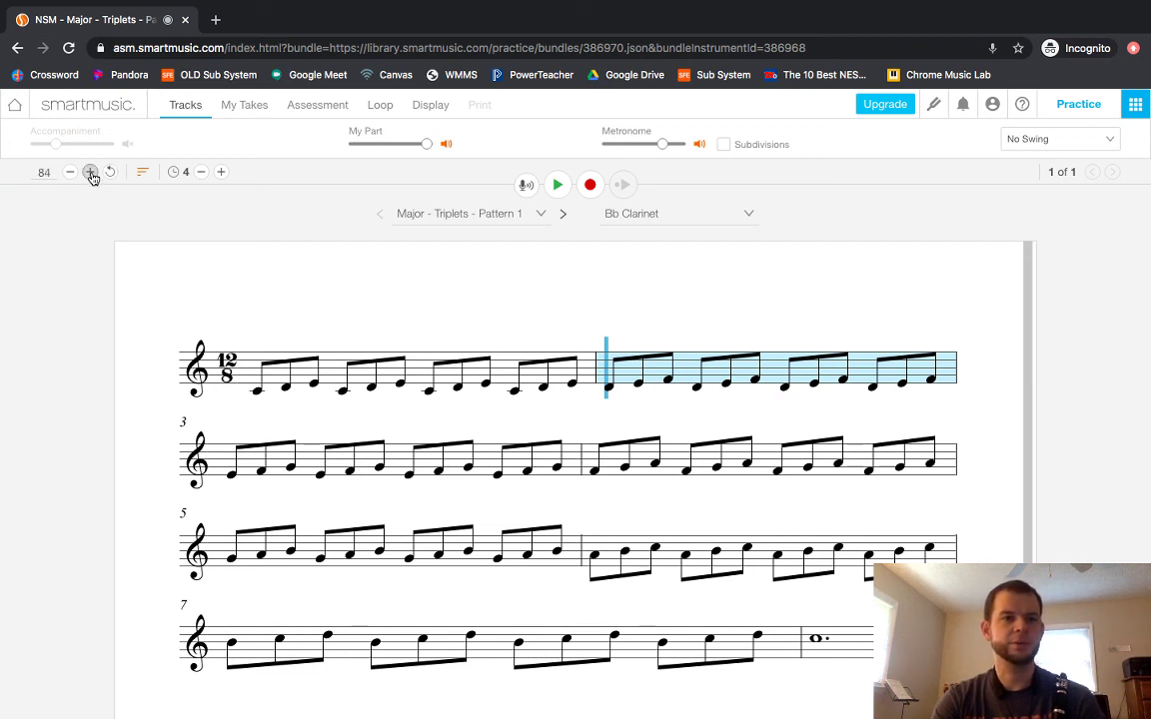
left_click(90, 173)
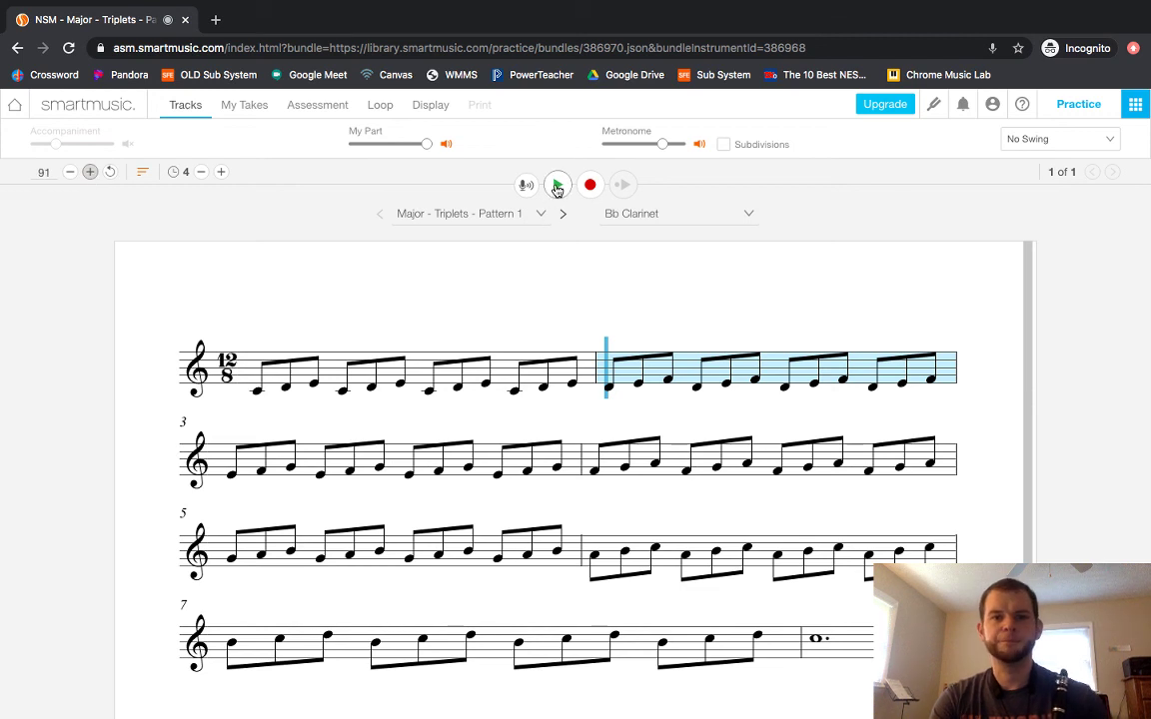
left_click(557, 186)
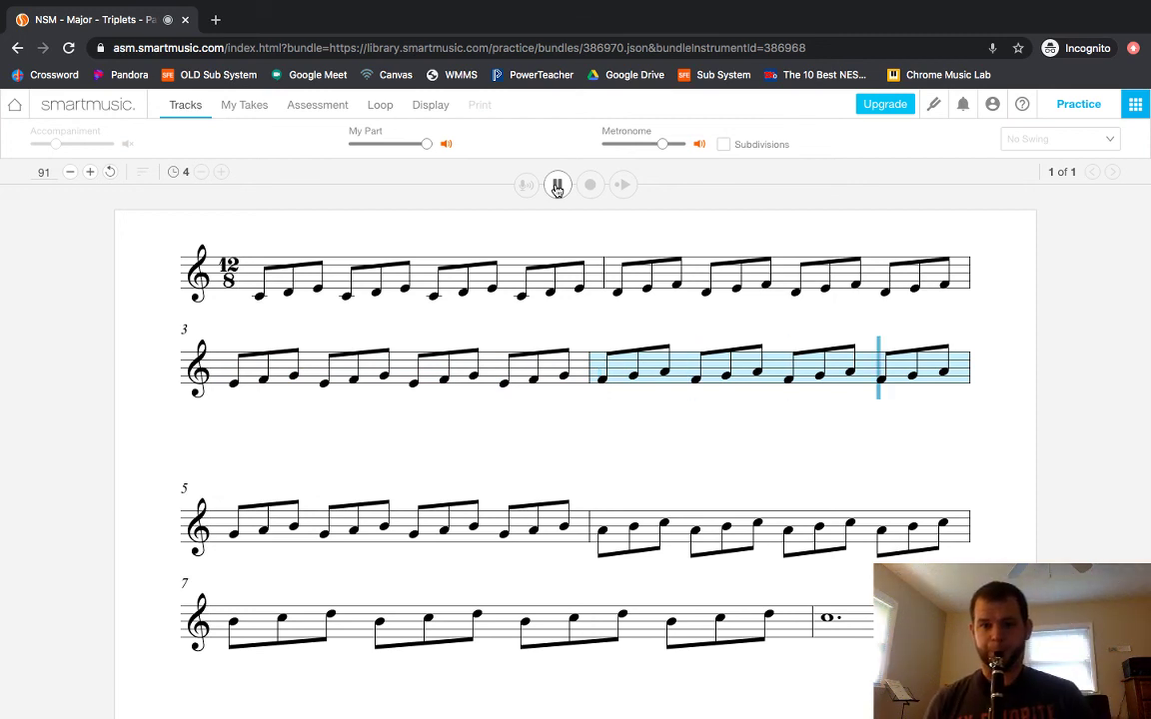
left_click(557, 187)
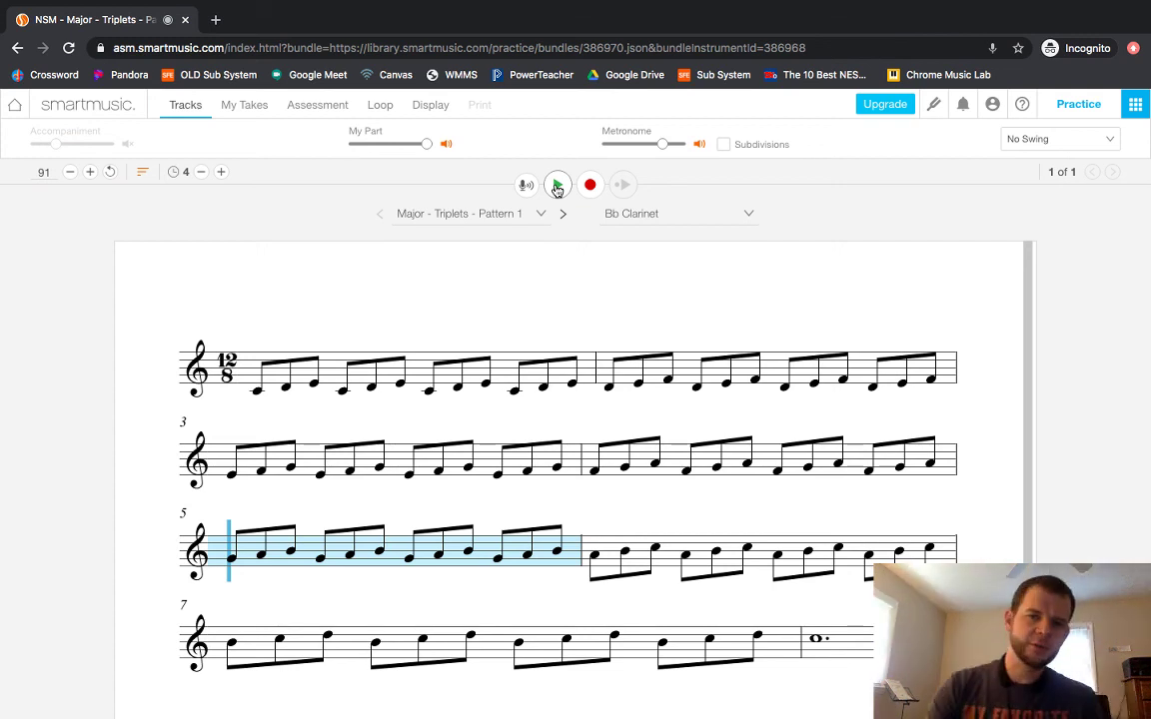
Return to the home page and scroll through the Assignments Due and Recently Graded lists.
left_click(84, 111)
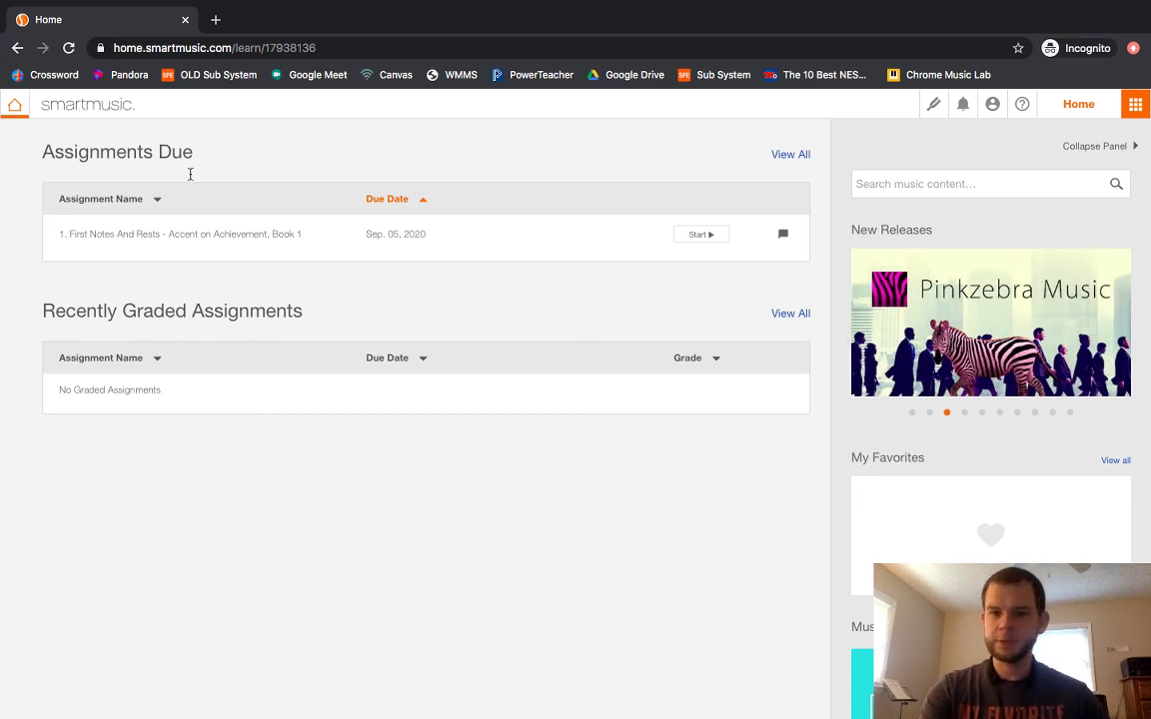
scroll(709, 379, "down", 5)
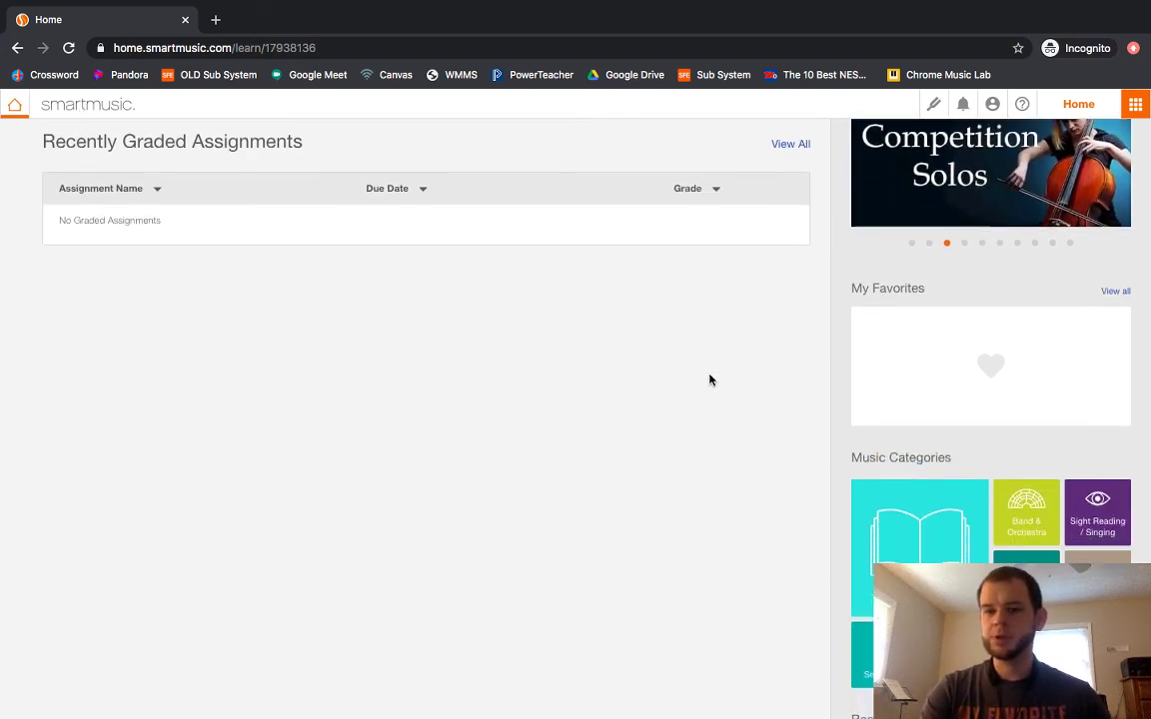
scroll(690, 468, "down", 2)
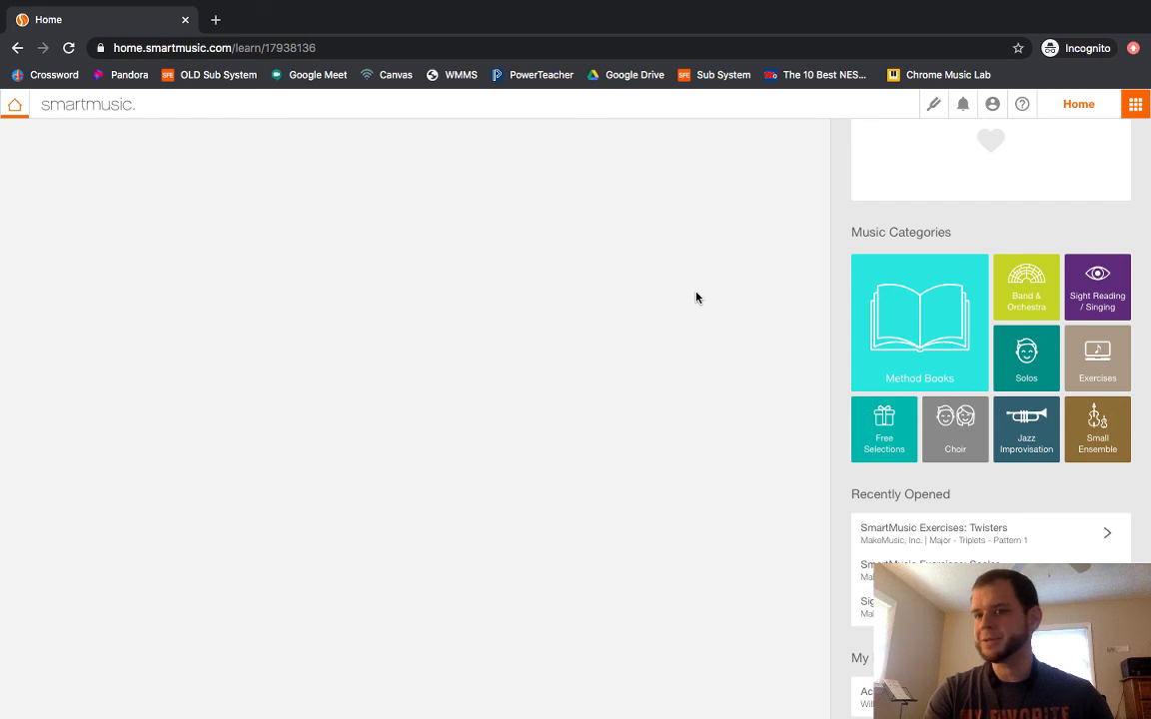
scroll(696, 297, "up", 5)
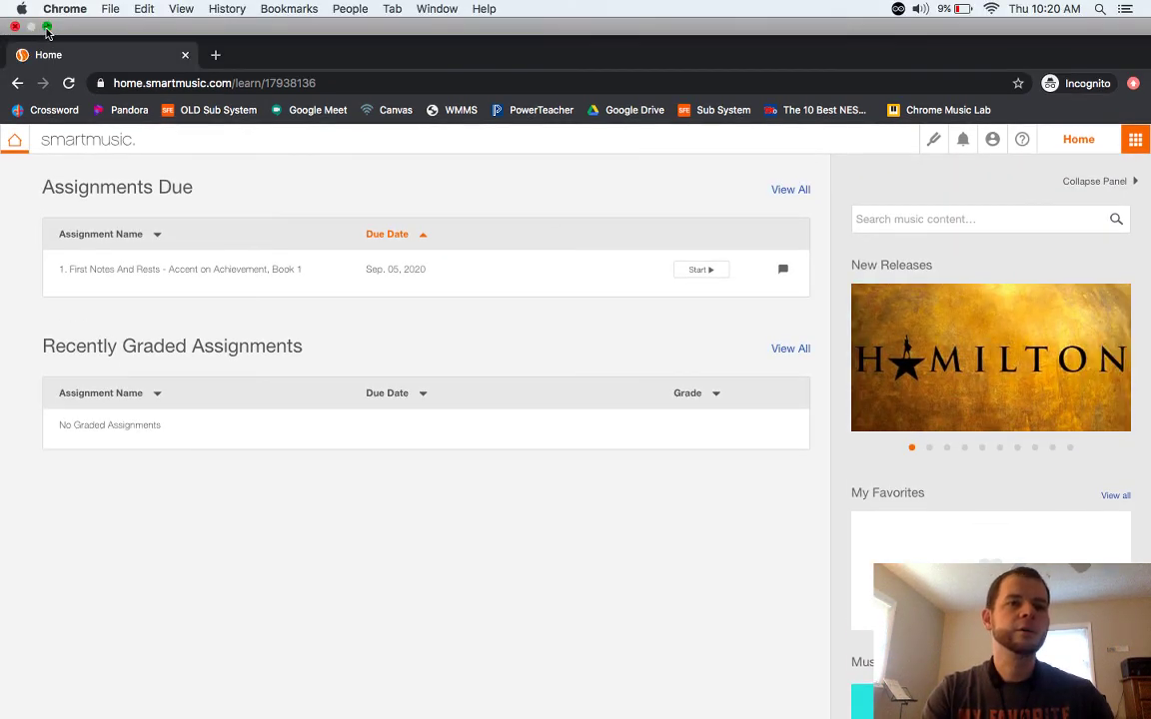
Exit Chrome fullscreen, bring OBS to the front, and centre its window on screen.
left_click(46, 28)
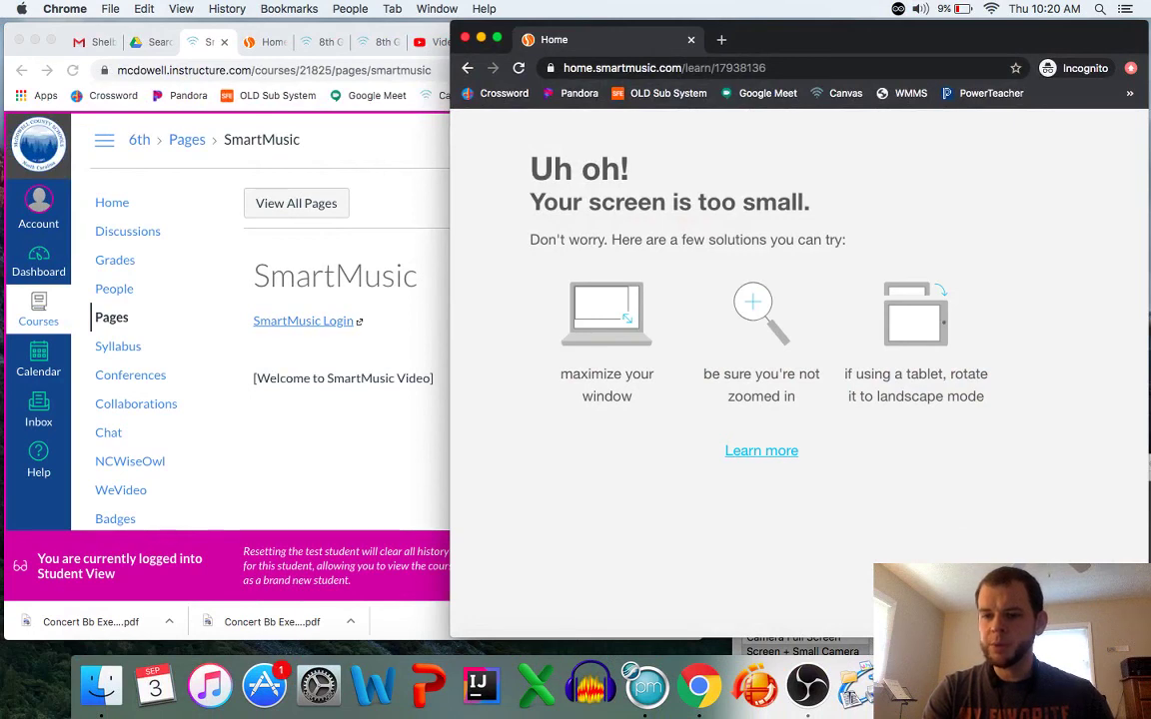
key("super+Tab")
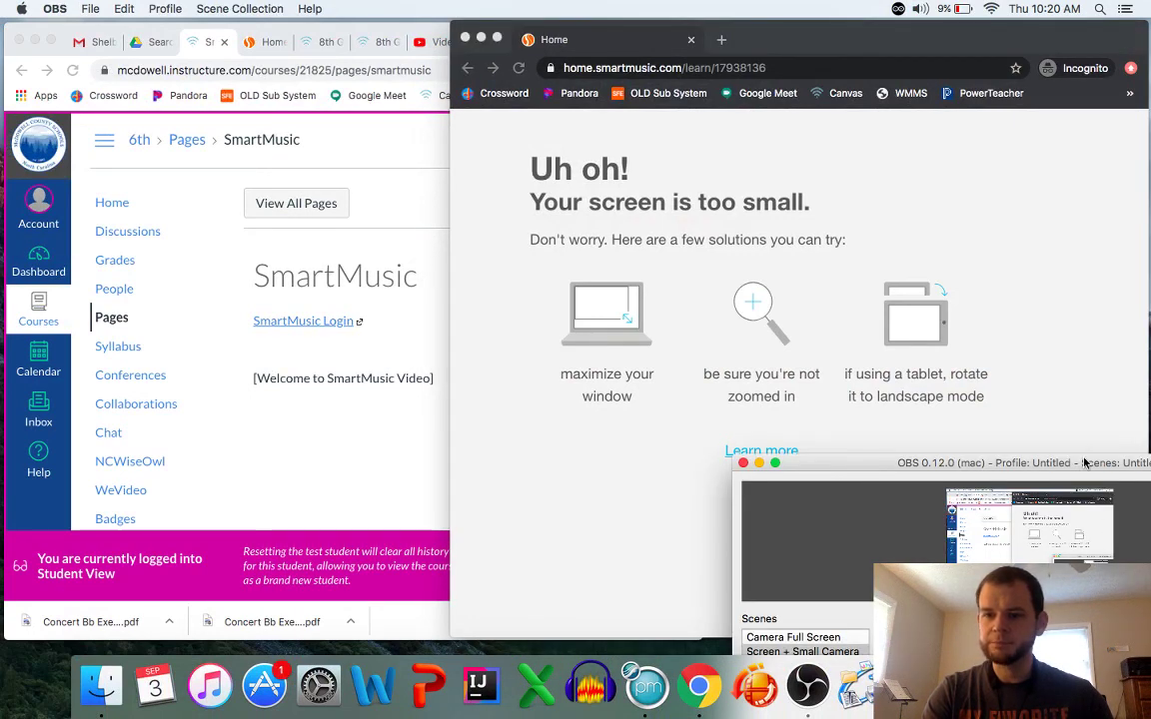
left_click_drag(994, 464, 774, 245)
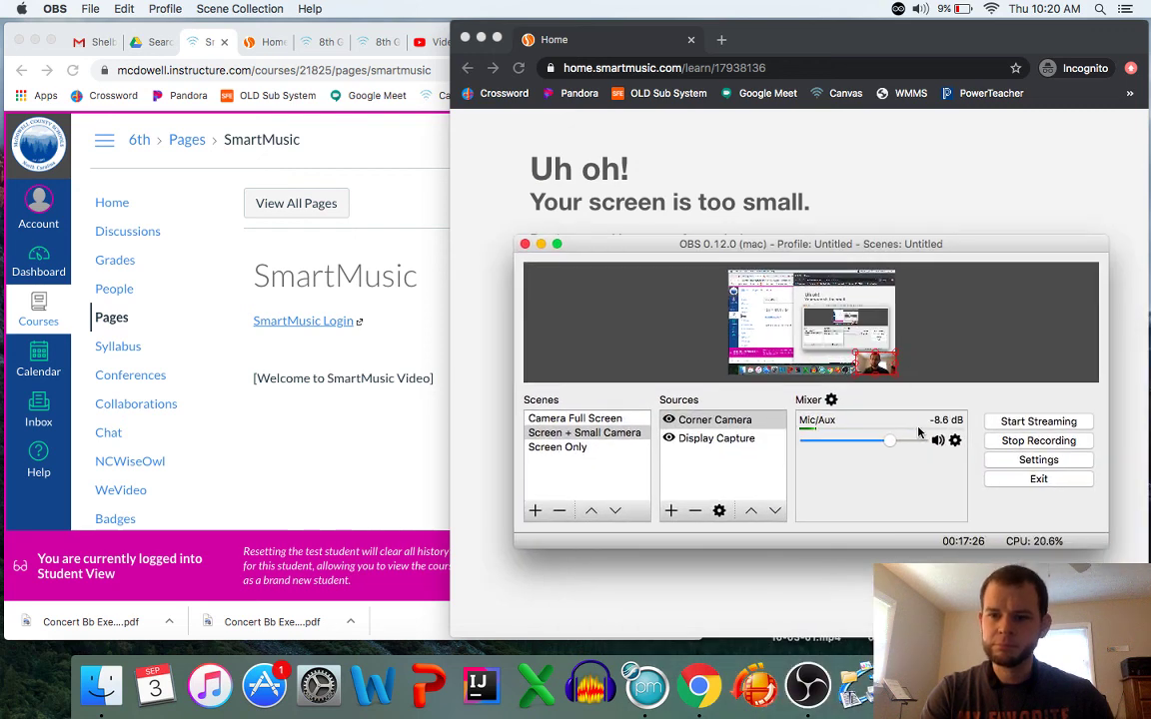